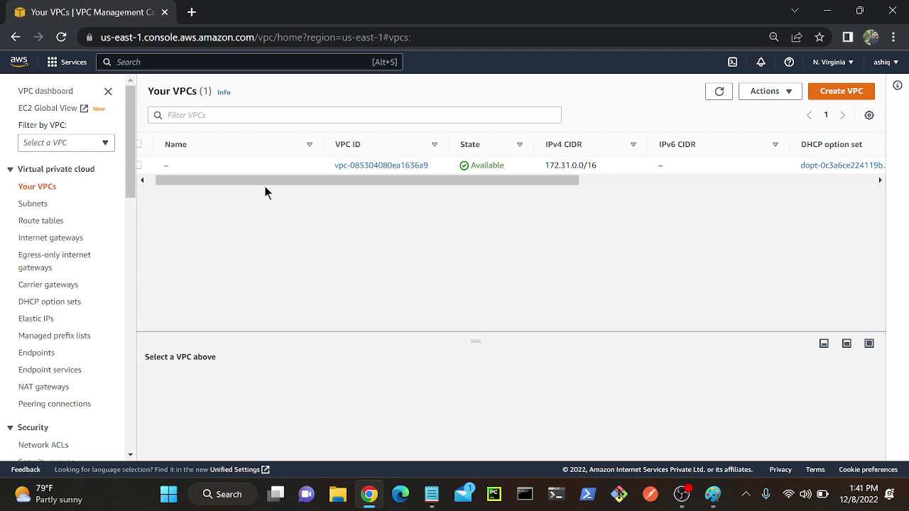
# Step: Create a VPC named firewall with the IPv4 CIDR 10.0.0.0/24
pyautogui.click(834, 91)
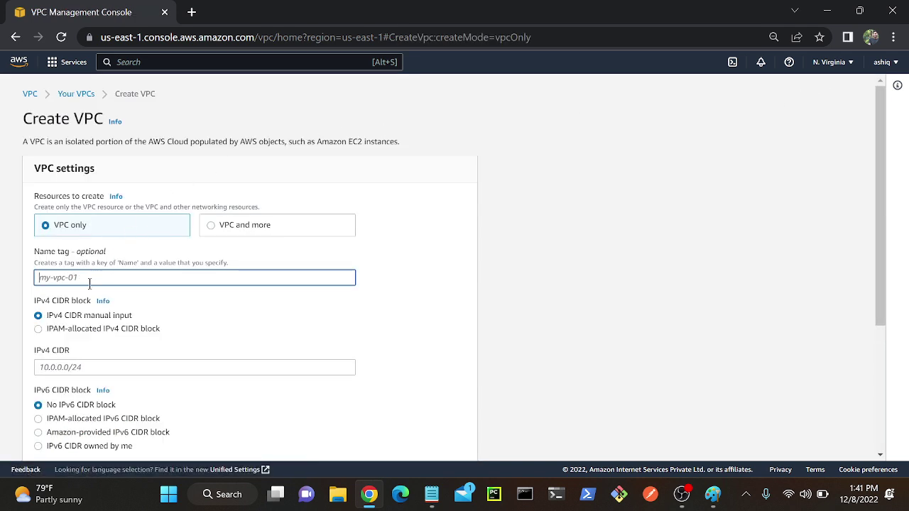
pyautogui.write('firewall')
pyautogui.click(66, 367)
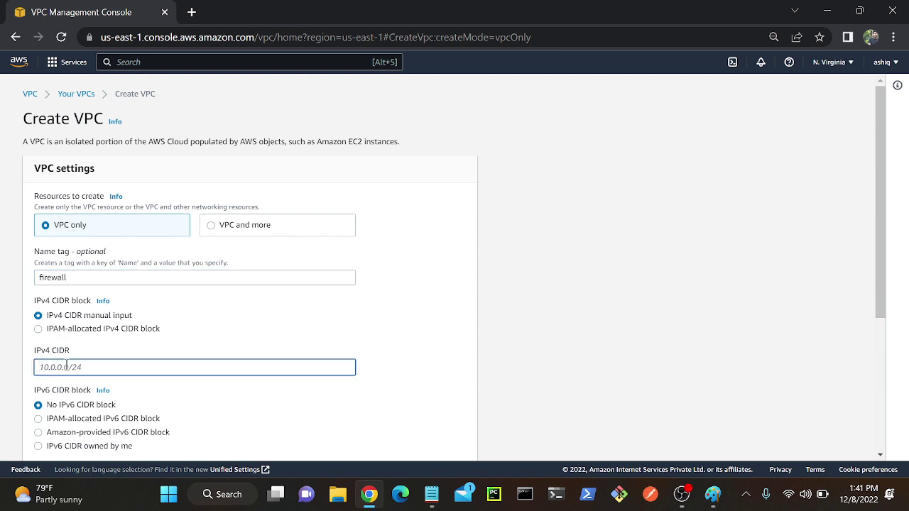
pyautogui.write('10.0.0.0/24')
pyautogui.moveTo(874, 241); pyautogui.dragTo(881, 426)
pyautogui.click(671, 213)
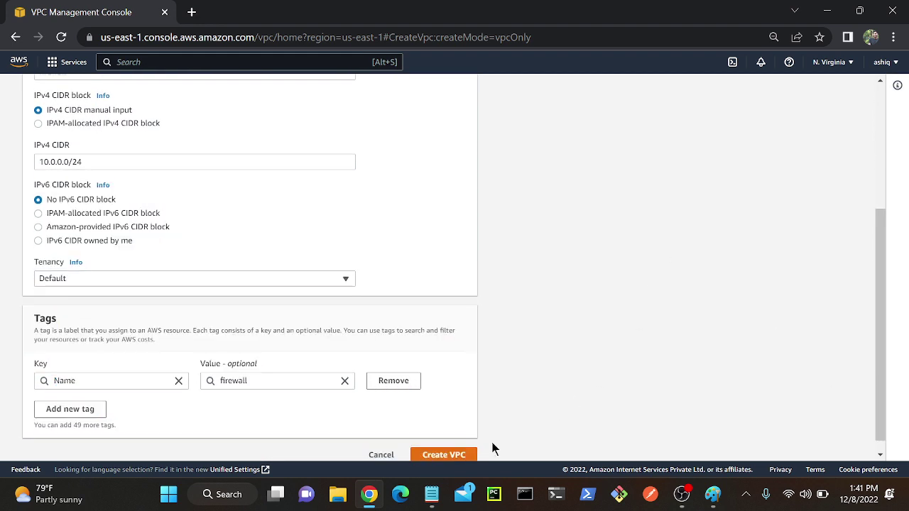
pyautogui.click(443, 455)
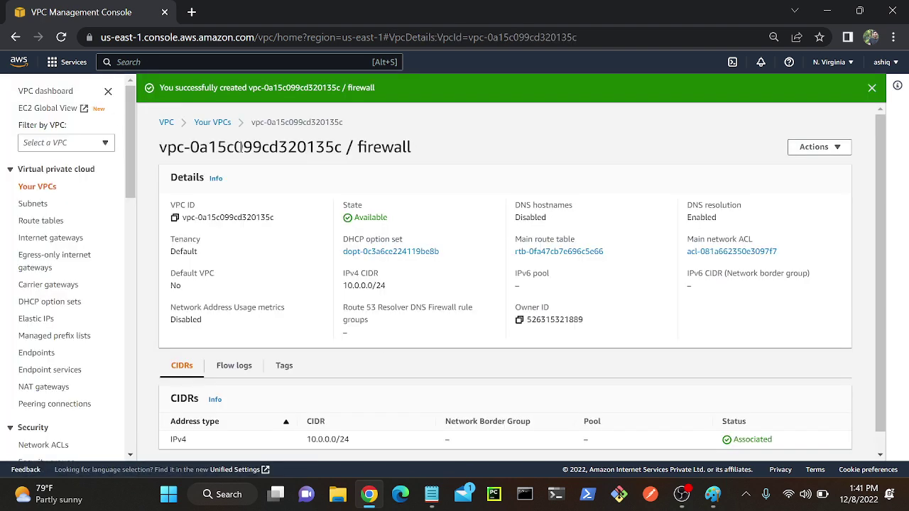
# Step: Start creating a subnet in the firewall VPC and name it firewall-subnet
pyautogui.click(33, 204)
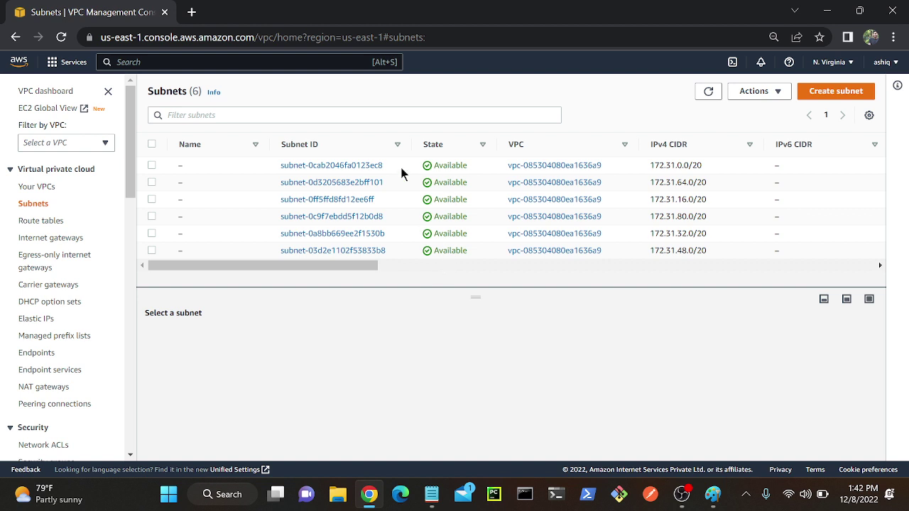
pyautogui.click(838, 92)
pyautogui.click(137, 219)
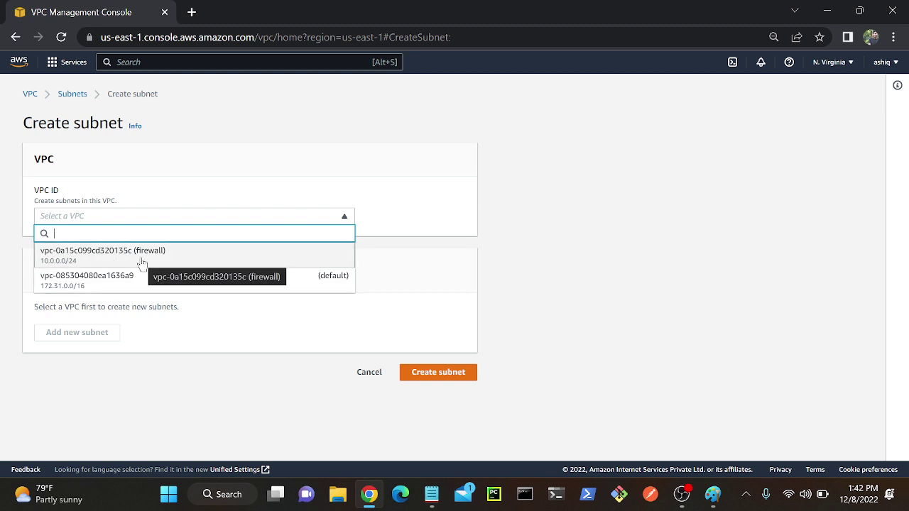
pyautogui.click(142, 259)
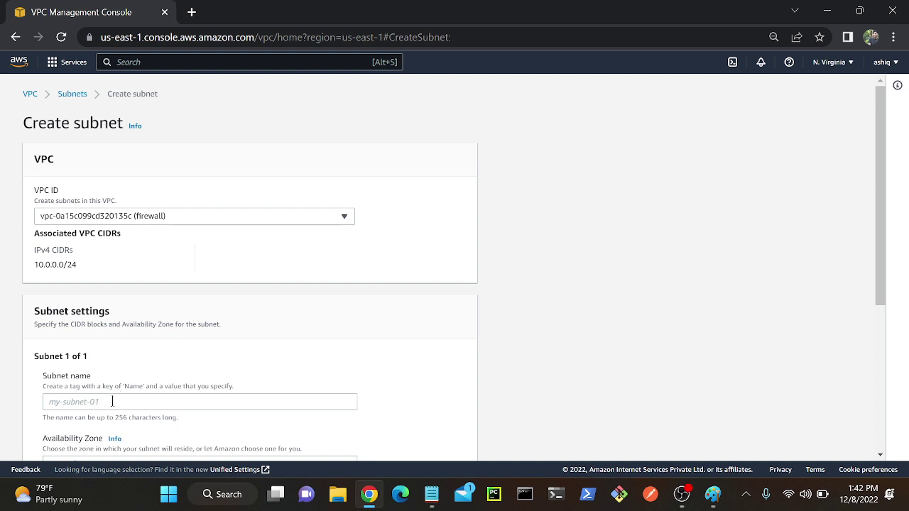
pyautogui.click(108, 402)
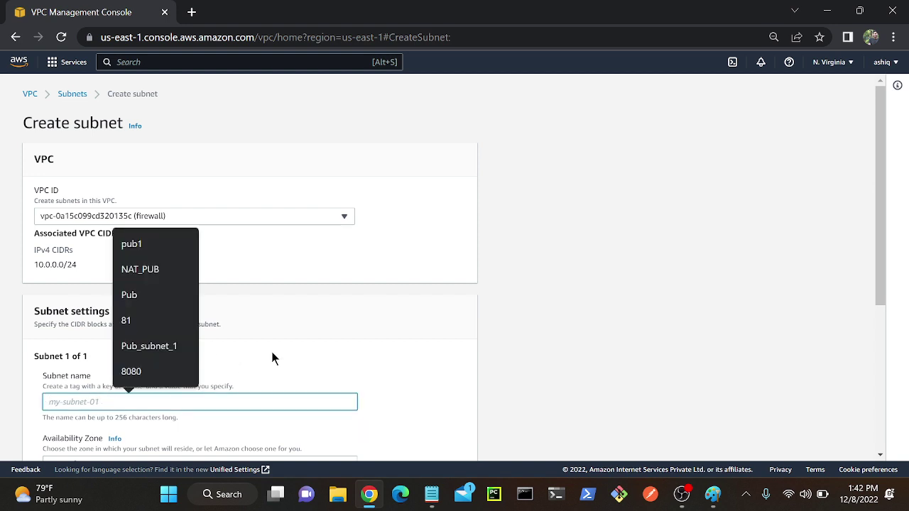
pyautogui.write('firew')
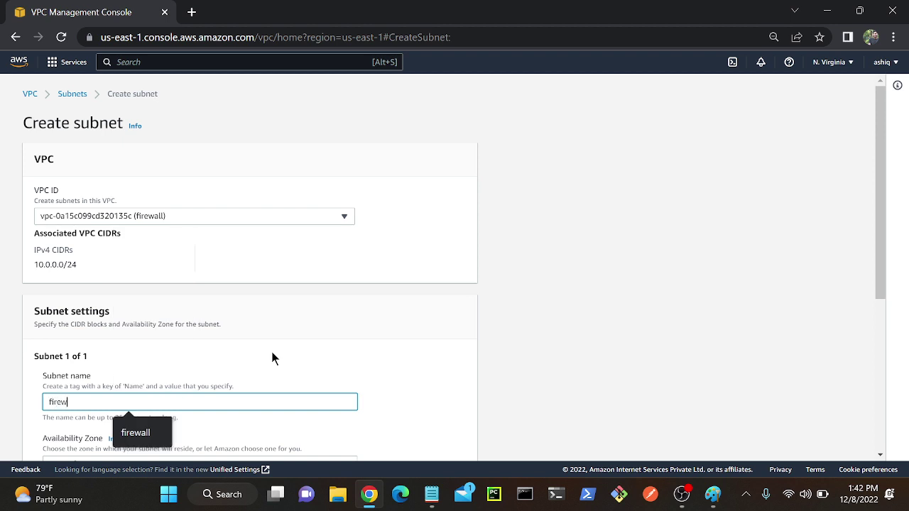
pyautogui.write('all-subnet')
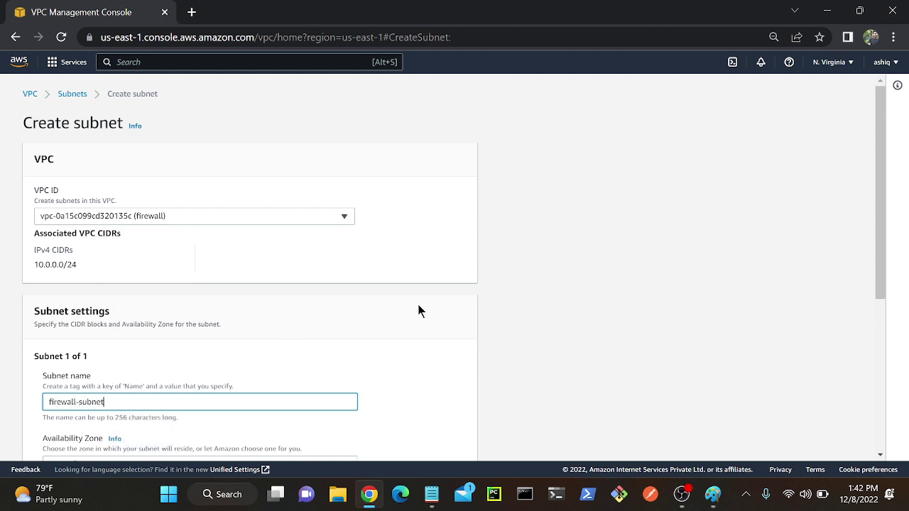
# Step: Set the IPv4 CIDR block of firewall-subnet to 10.0.0.0/25
pyautogui.moveTo(878, 138); pyautogui.dragTo(865, 301)
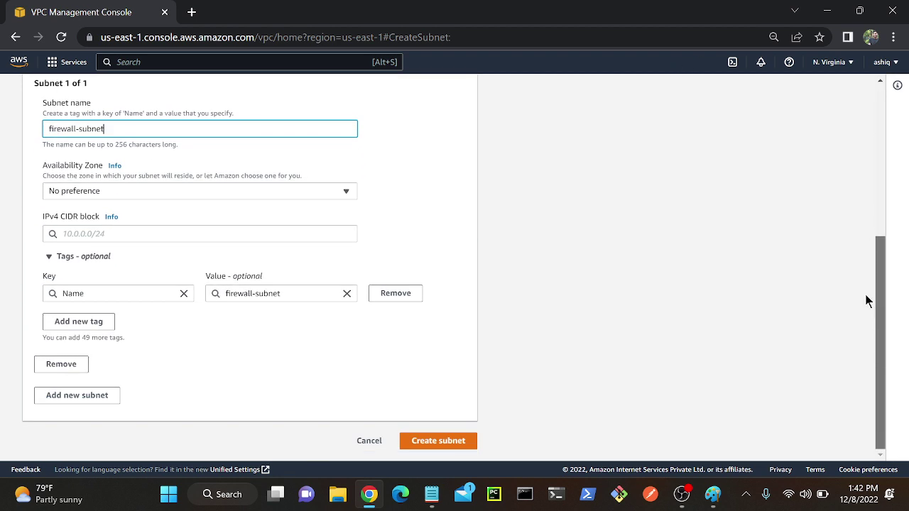
pyautogui.click(79, 233)
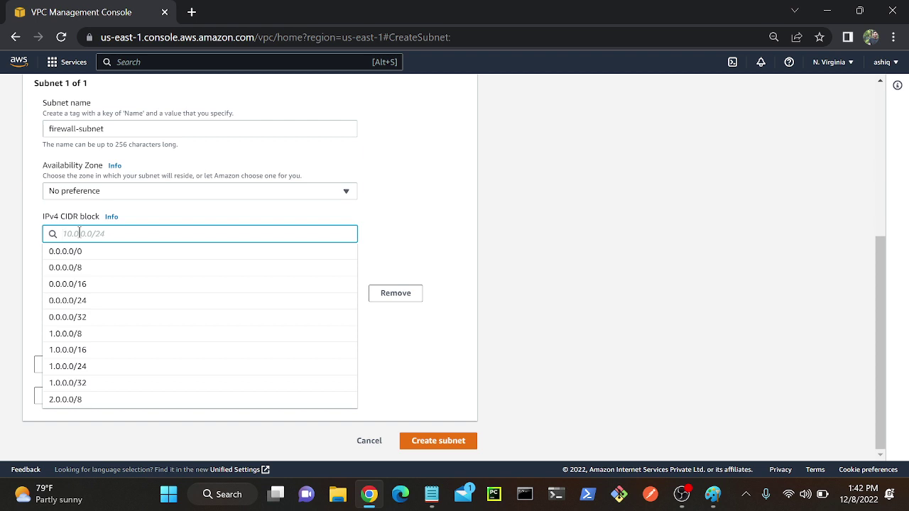
pyautogui.write('10.0')
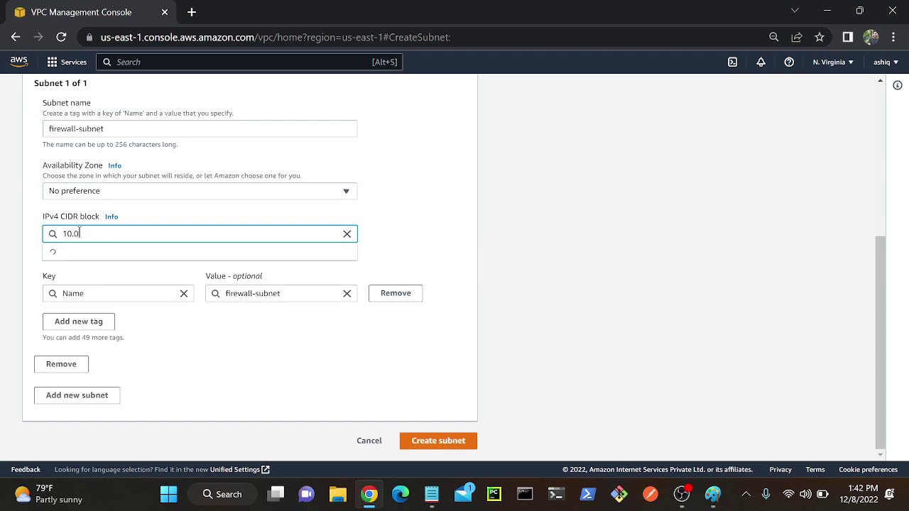
pyautogui.write('.0.0')
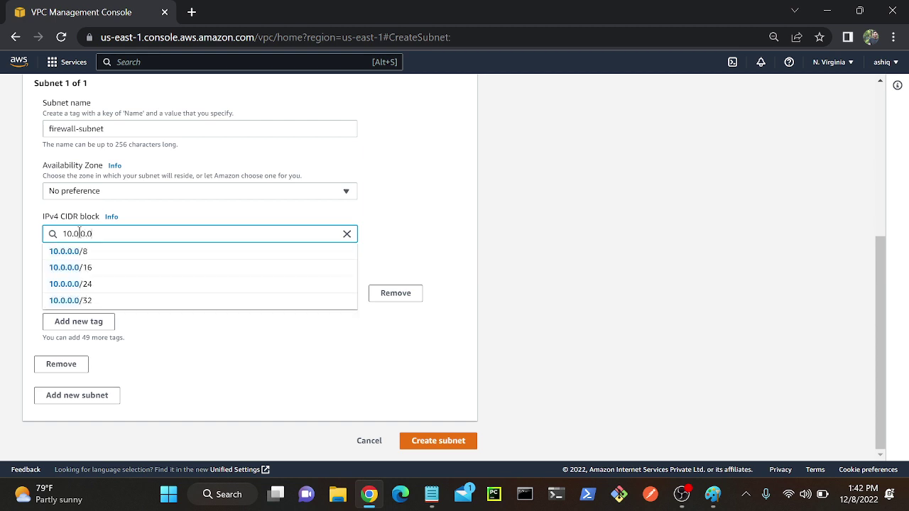
pyautogui.write('/25')
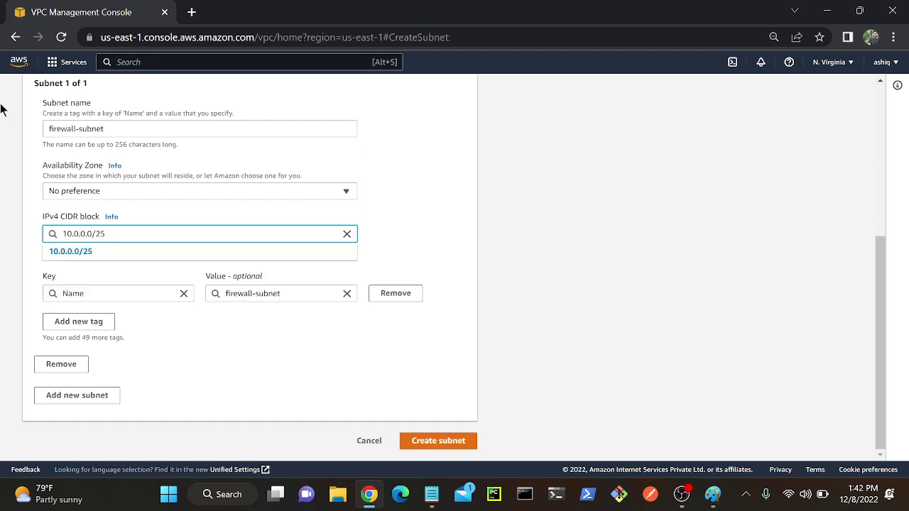
pyautogui.click(71, 253)
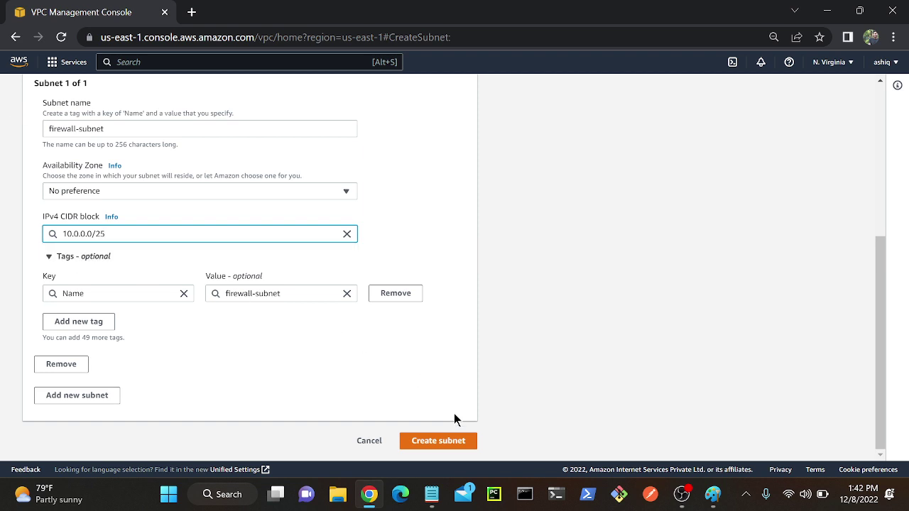
# Step: Add a second subnet to the form and name it app-subnet
pyautogui.click(53, 399)
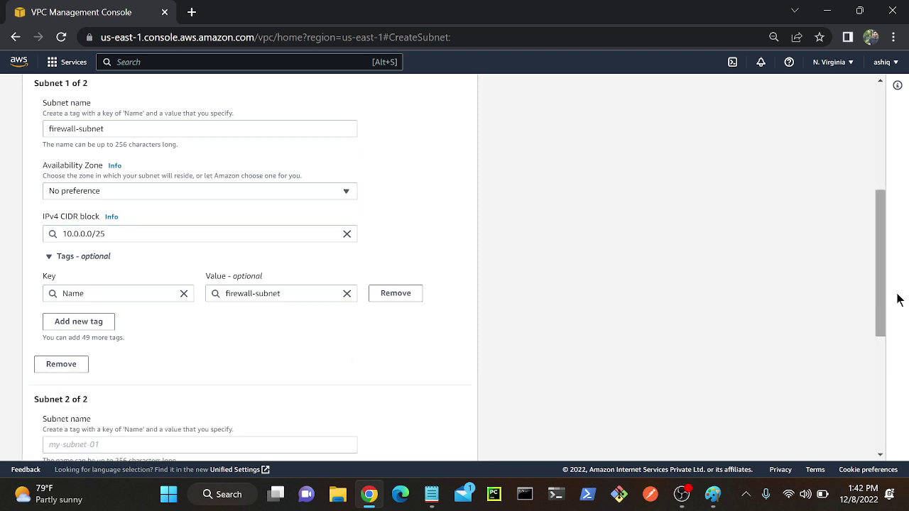
pyautogui.moveTo(878, 243); pyautogui.dragTo(879, 345)
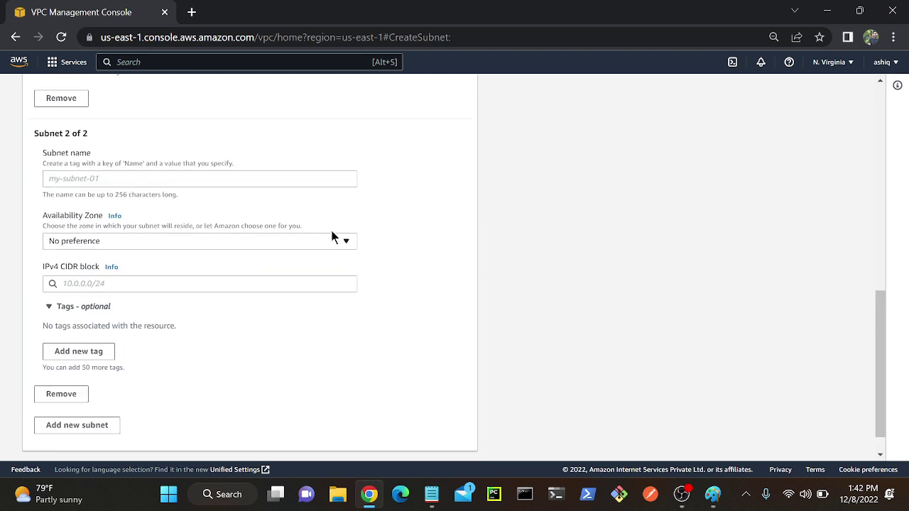
pyautogui.click(242, 180)
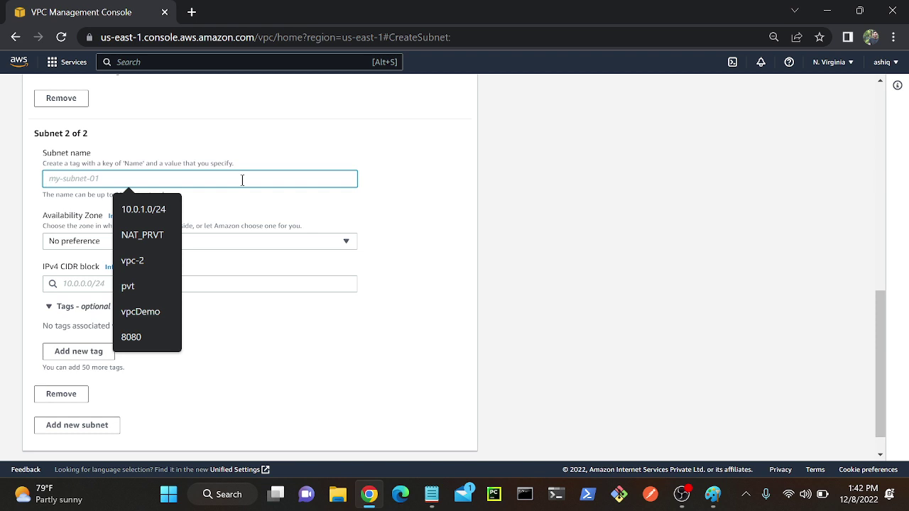
pyautogui.write('app')
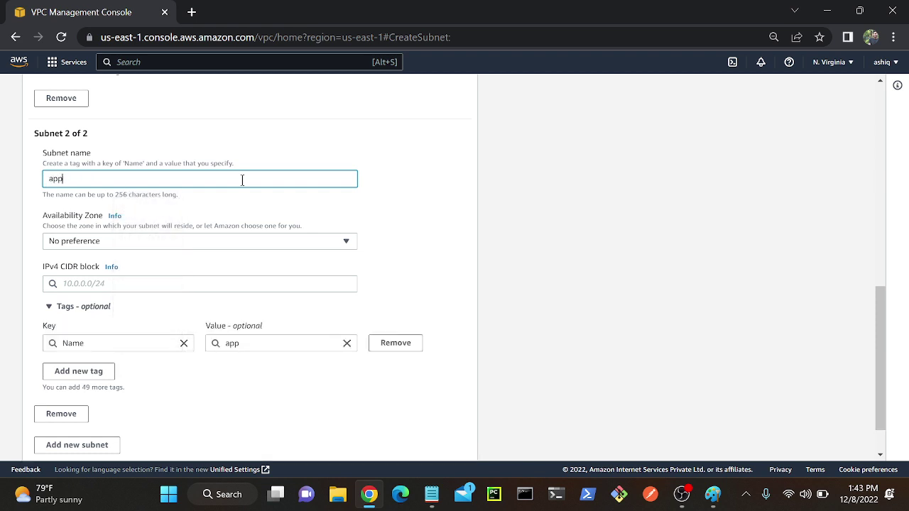
pyautogui.write('-subnet')
# Step: Set app-subnet's IPv4 CIDR block to 10.0.0.128/25 and create both subnets
pyautogui.click(99, 288)
pyautogui.write('10.')
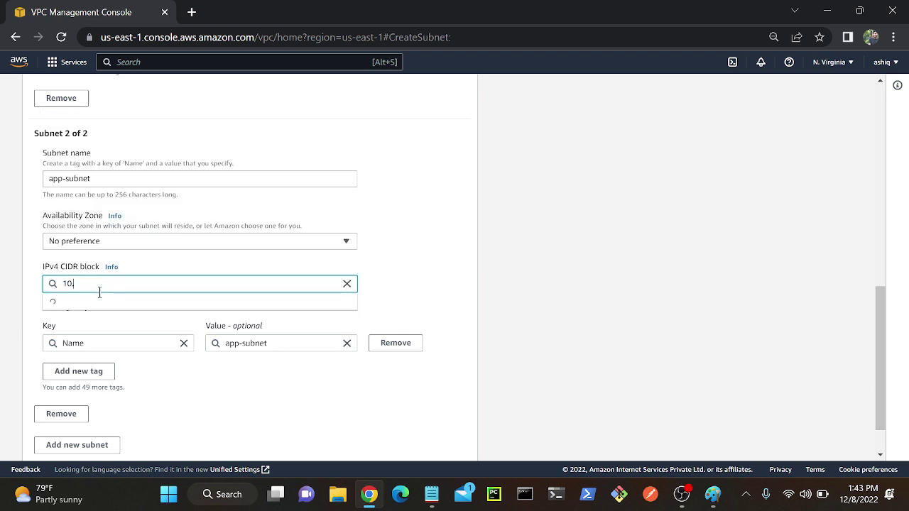
pyautogui.write('0.0.')
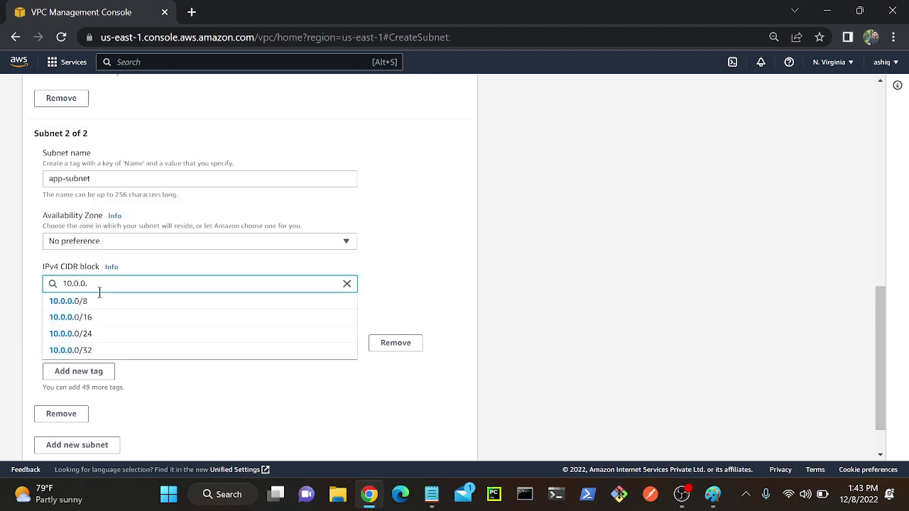
pyautogui.write('128/25')
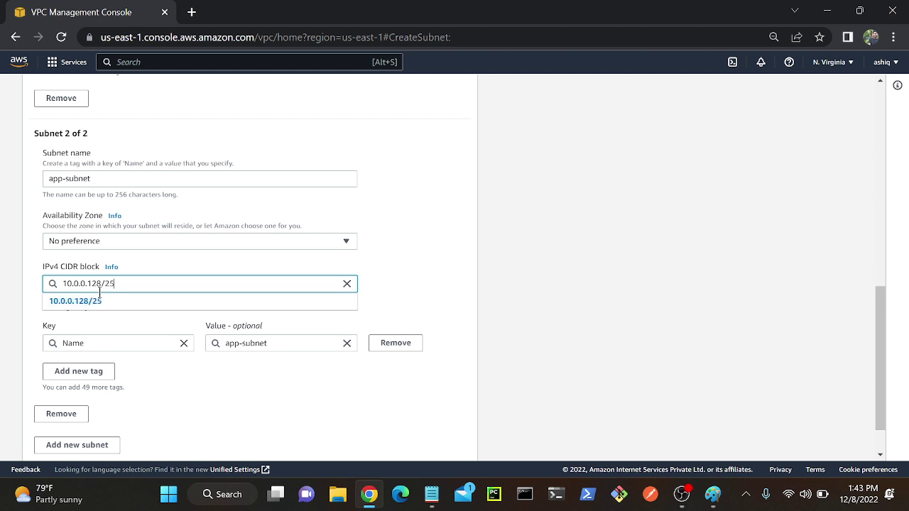
pyautogui.click(100, 300)
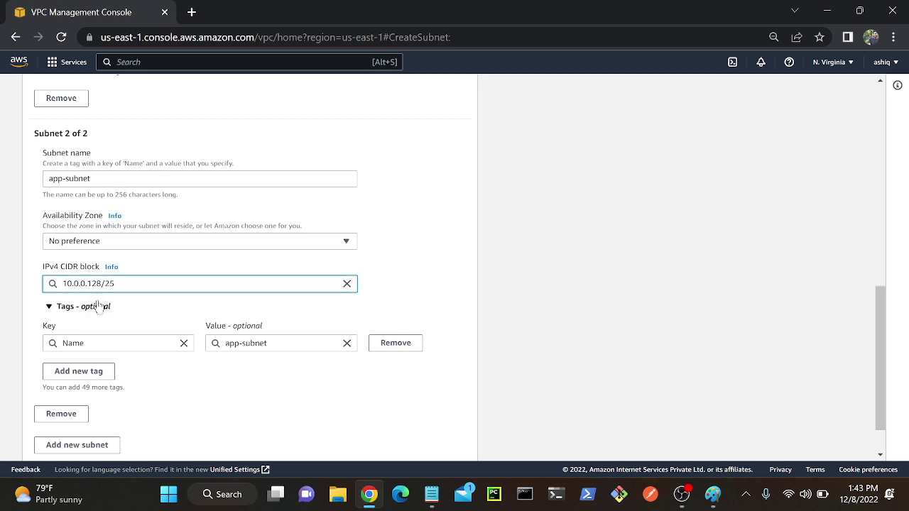
pyautogui.moveTo(878, 314); pyautogui.dragTo(872, 399)
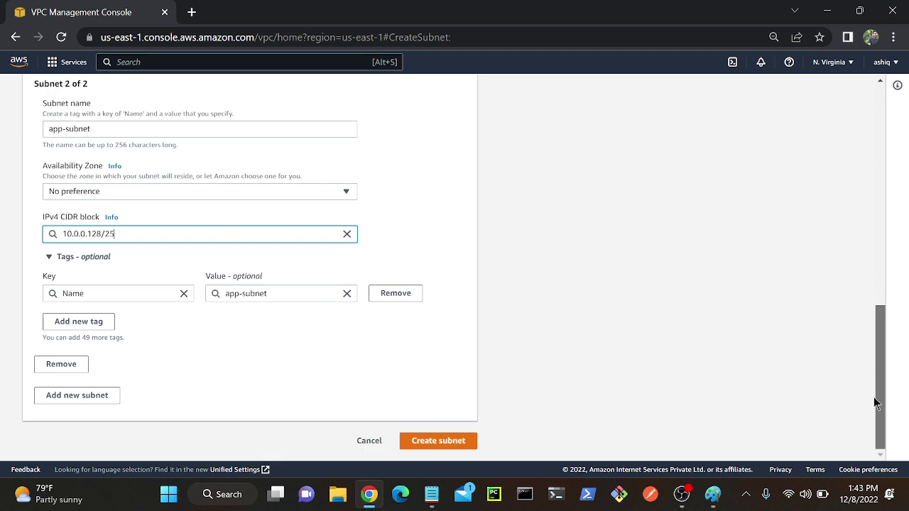
pyautogui.click(472, 440)
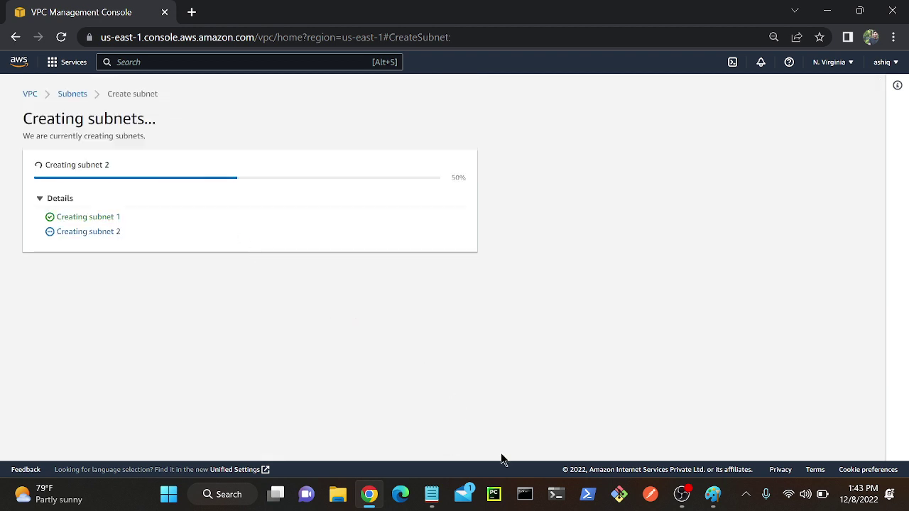
# Step: Switch to Paint and draw two stacked rectangles inside the large rectangle, the upper one about 285 × 163 px
pyautogui.click(712, 495)
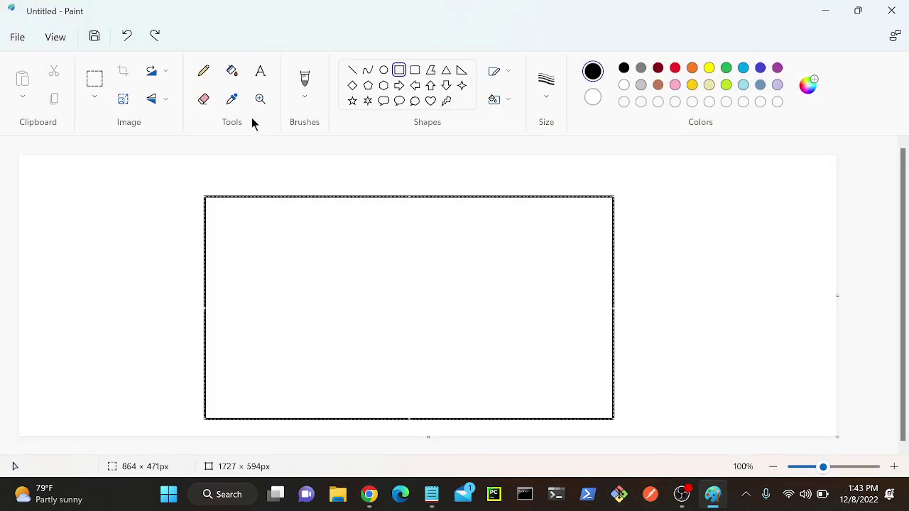
pyautogui.click(118, 186)
pyautogui.moveTo(257, 261); pyautogui.dragTo(392, 334)
pyautogui.moveTo(330, 302); pyautogui.dragTo(413, 271)
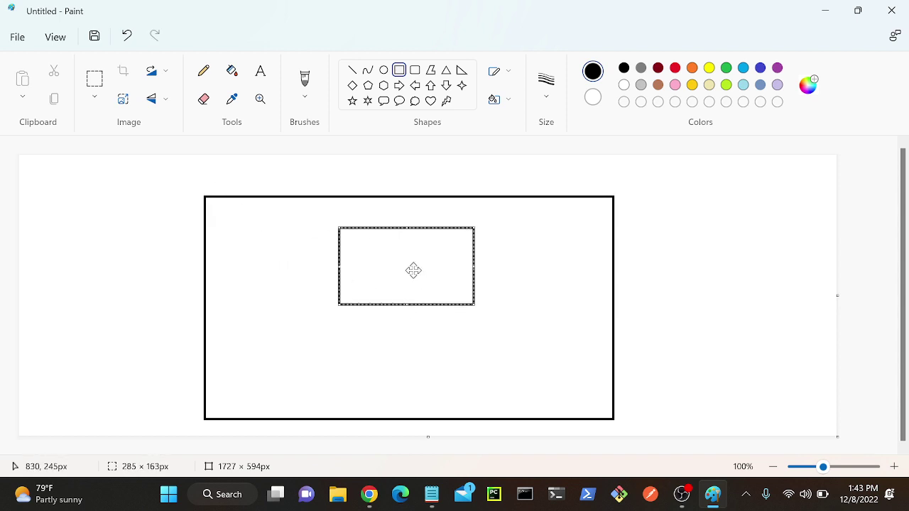
pyautogui.moveTo(347, 343); pyautogui.dragTo(481, 401)
pyautogui.moveTo(413, 373); pyautogui.dragTo(404, 369)
pyautogui.click(691, 281)
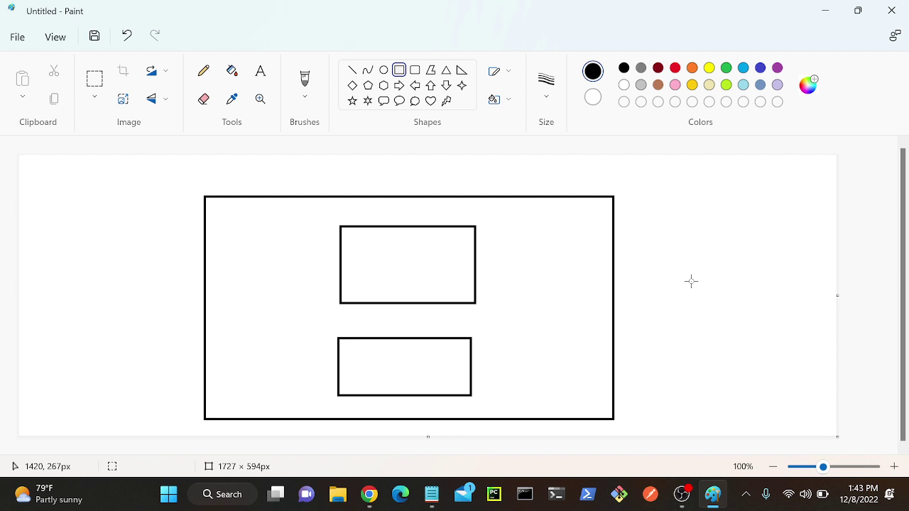
# Step: Switch back to the AWS console in Chrome, open the route tables list and widen its VPC column
pyautogui.moveTo(371, 497)
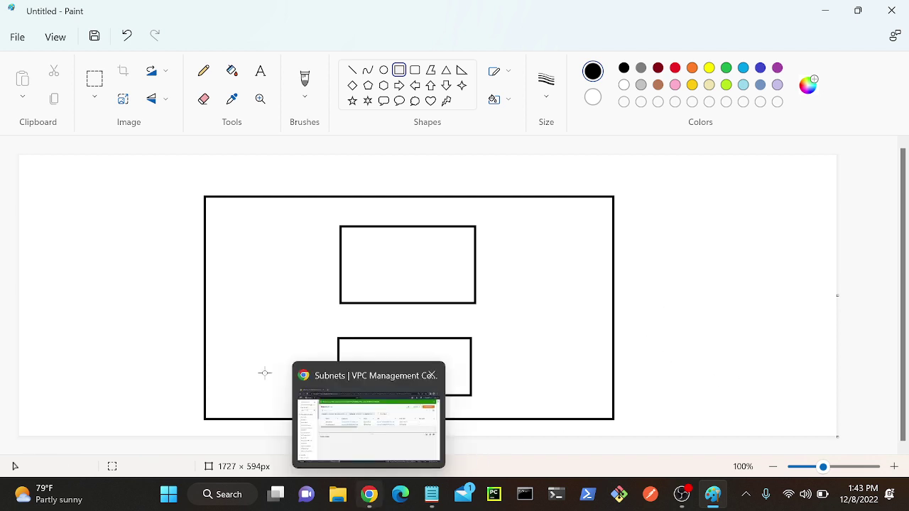
pyautogui.click(348, 433)
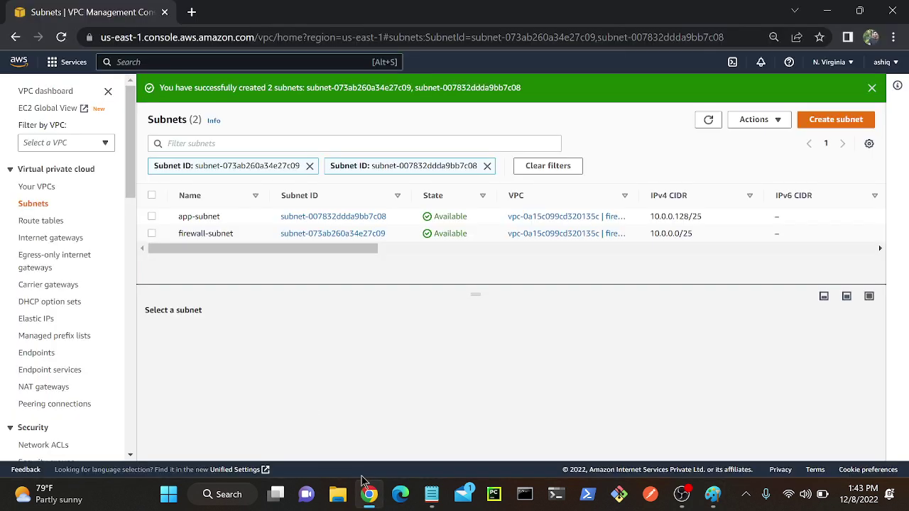
pyautogui.click(41, 224)
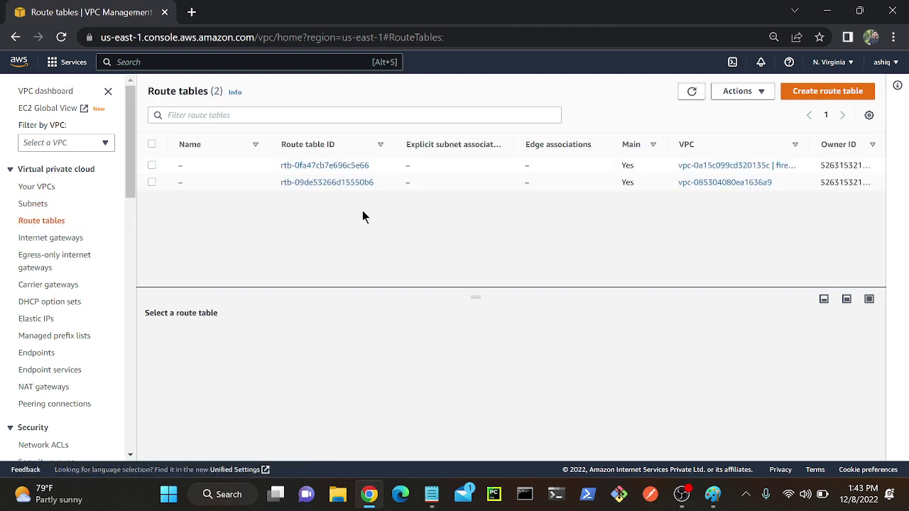
pyautogui.moveTo(810, 146); pyautogui.dragTo(837, 148)
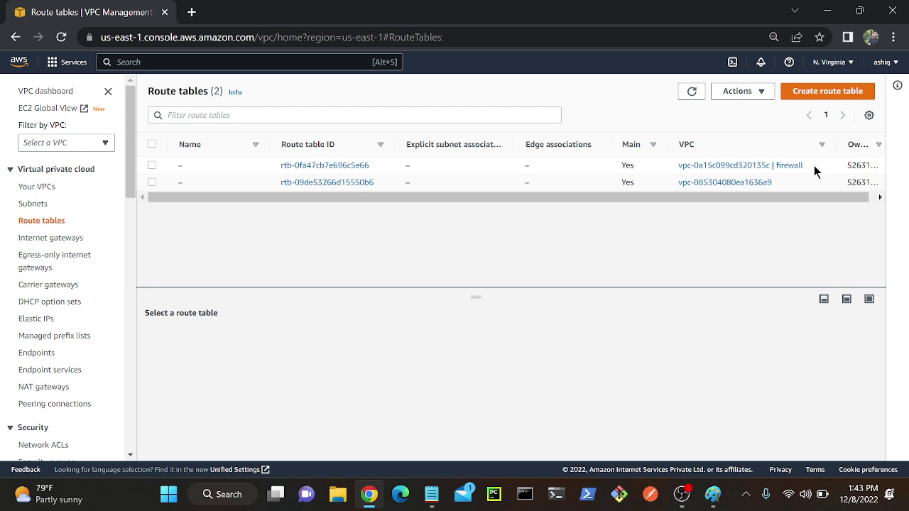
# Step: Name the firewall VPC's main route table firewall-rt
pyautogui.click(814, 165)
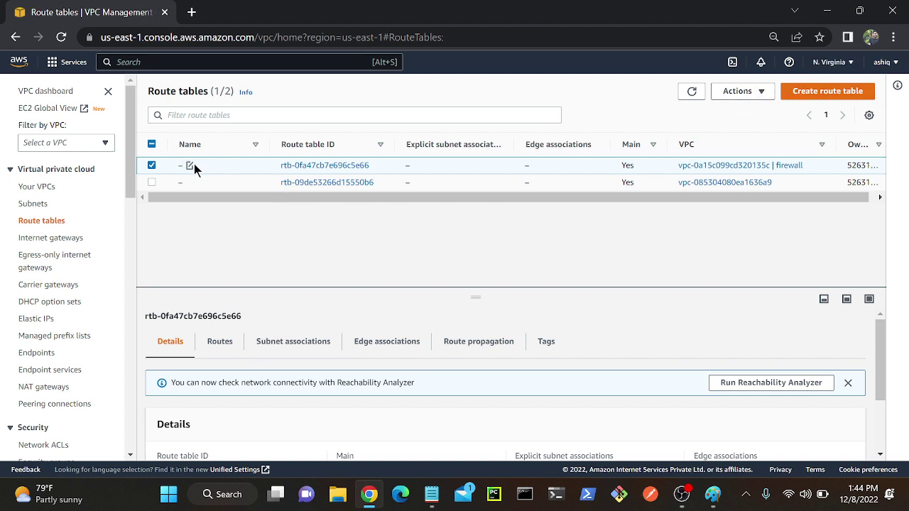
pyautogui.click(189, 166)
pyautogui.click(232, 186)
pyautogui.write('s')
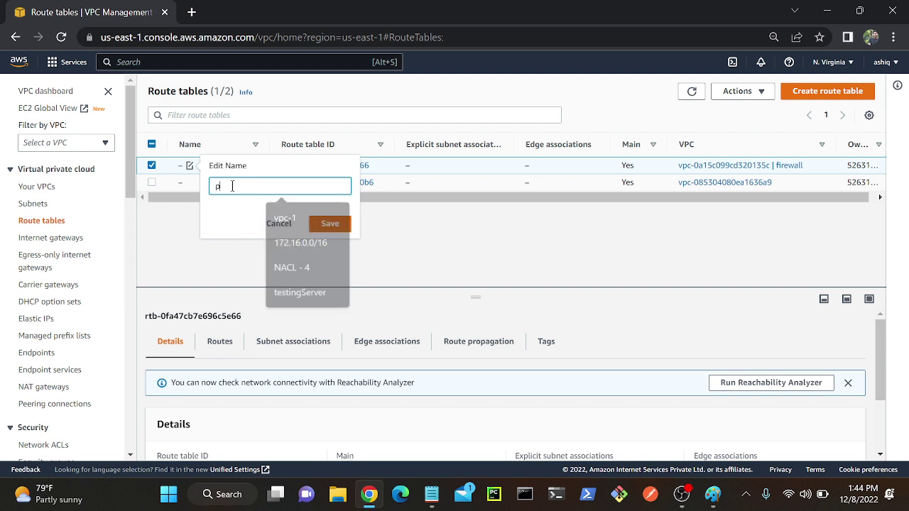
pyautogui.press('BackSpace')
pyautogui.write('fi')
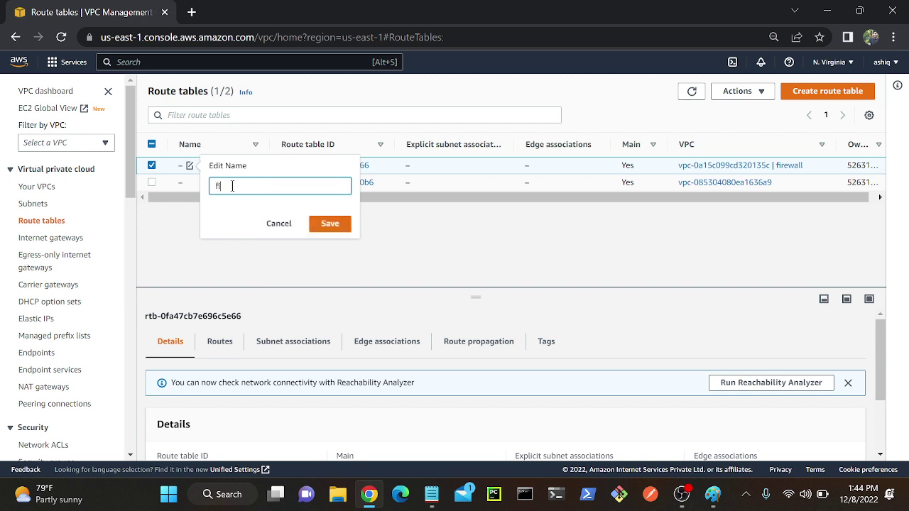
pyautogui.write('rewall-routable')
pyautogui.press('BackSpace')
pyautogui.press('BackSpace')
pyautogui.press('BackSpace')
pyautogui.press('BackSpace')
pyautogui.press('BackSpace')
pyautogui.press('BackSpace')
pyautogui.press('BackSpace')
pyautogui.write('t')
pyautogui.click(331, 225)
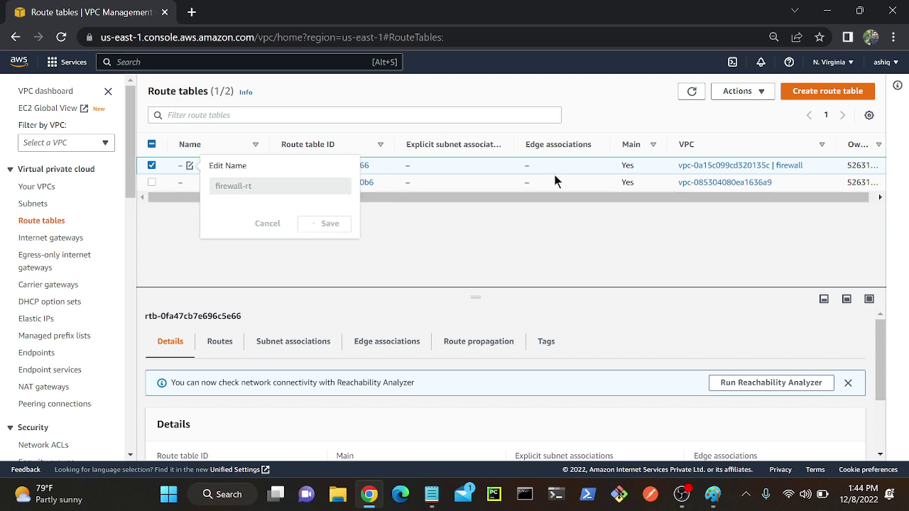
# Step: Create a route table named apps=rt in the firewall VPC
pyautogui.click(822, 93)
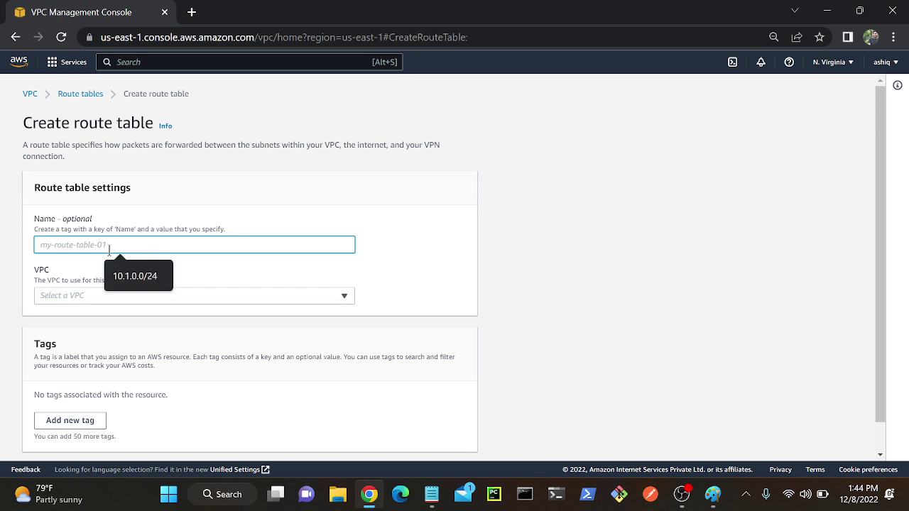
pyautogui.write('pps')
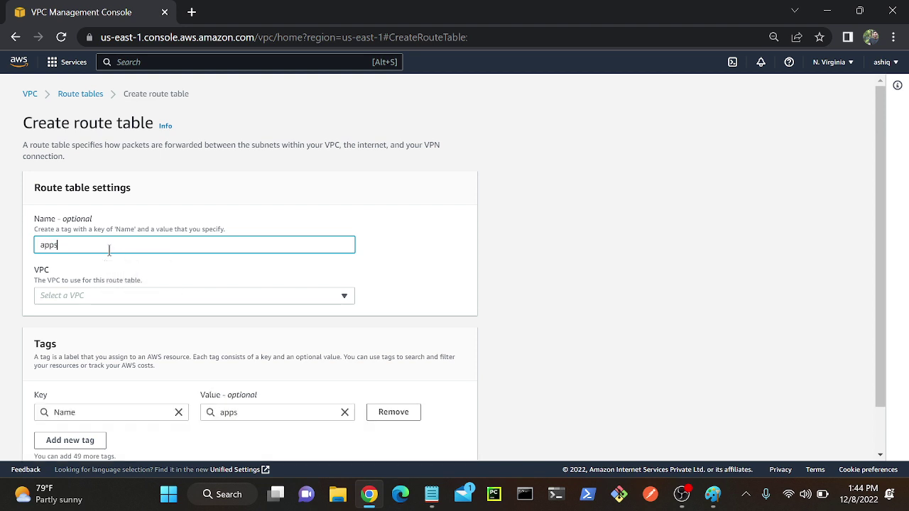
pyautogui.write('=rt')
pyautogui.click(68, 306)
pyautogui.click(114, 329)
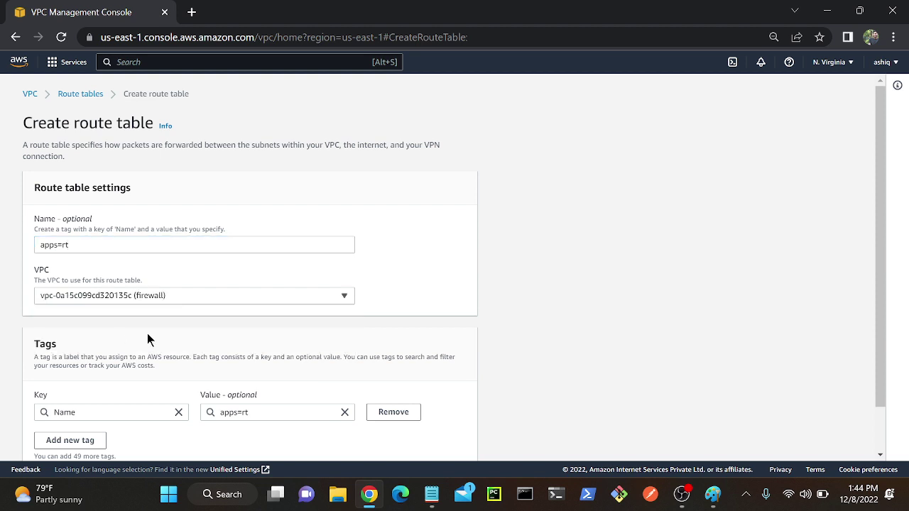
pyautogui.scroll(-1, 885, 205)
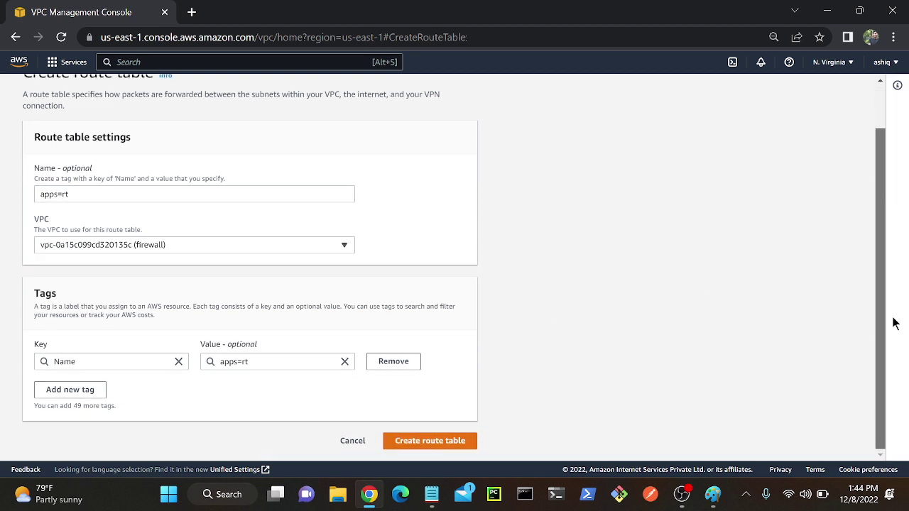
pyautogui.click(455, 444)
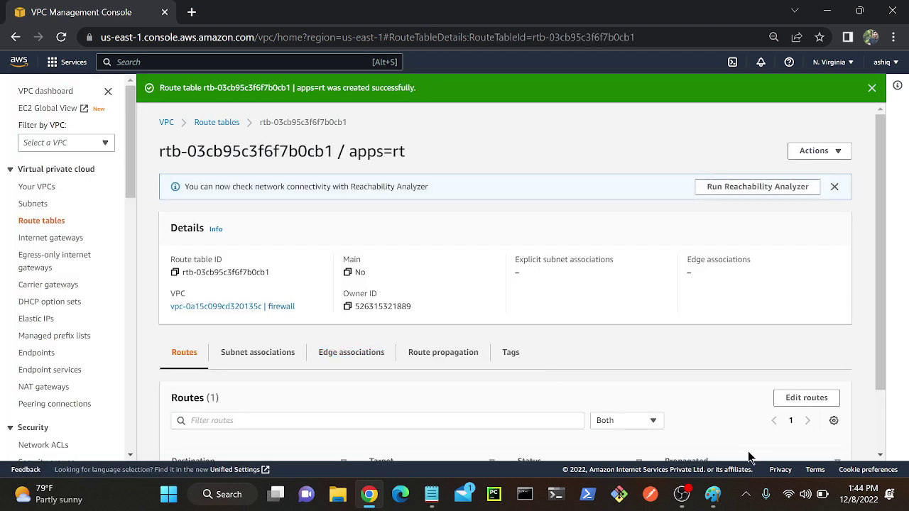
# Step: Switch to Paint and draw a small rectangle beside each inner rectangle, about 120 × 62 px for the upper and 99 × 60 px for the lower
pyautogui.click(712, 497)
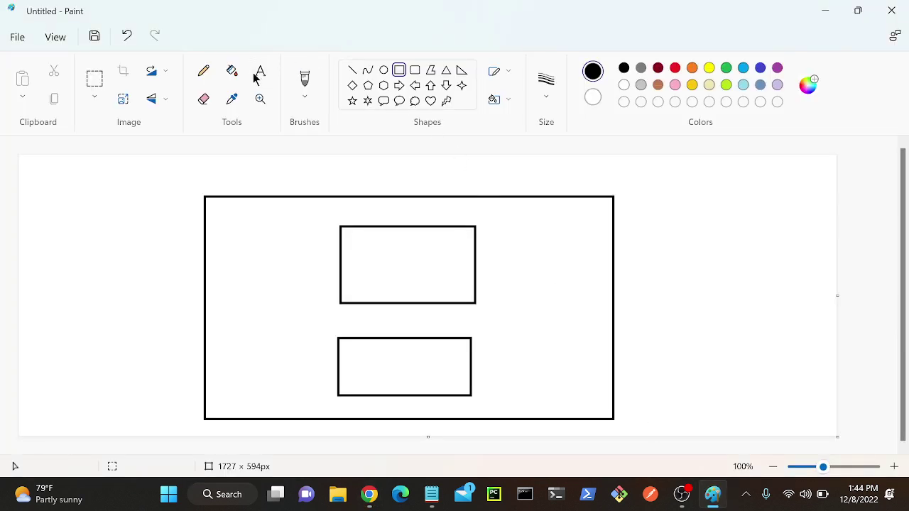
pyautogui.moveTo(498, 268); pyautogui.dragTo(556, 298)
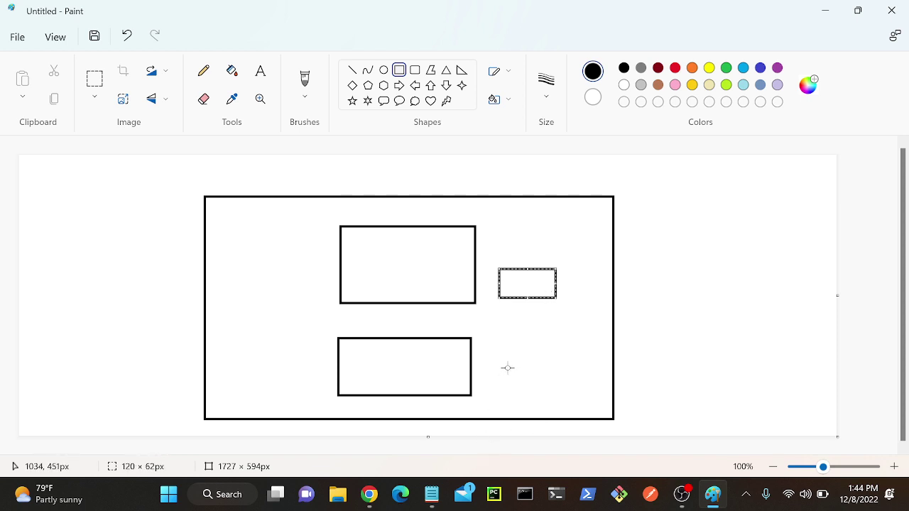
pyautogui.moveTo(506, 367); pyautogui.dragTo(553, 396)
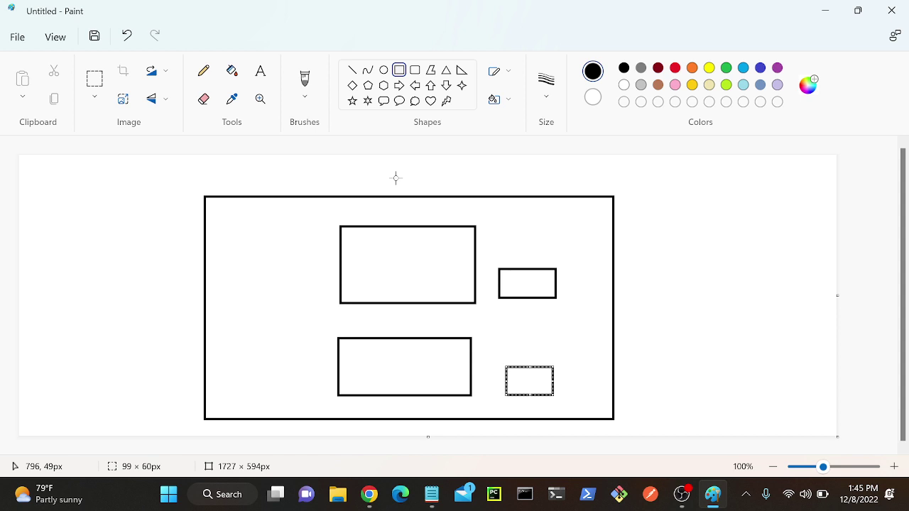
# Step: Draw a rectangle about 78 × 69 px across the large rectangle's upper edge and a small one just above that edge beside it
pyautogui.moveTo(396, 178); pyautogui.dragTo(430, 211)
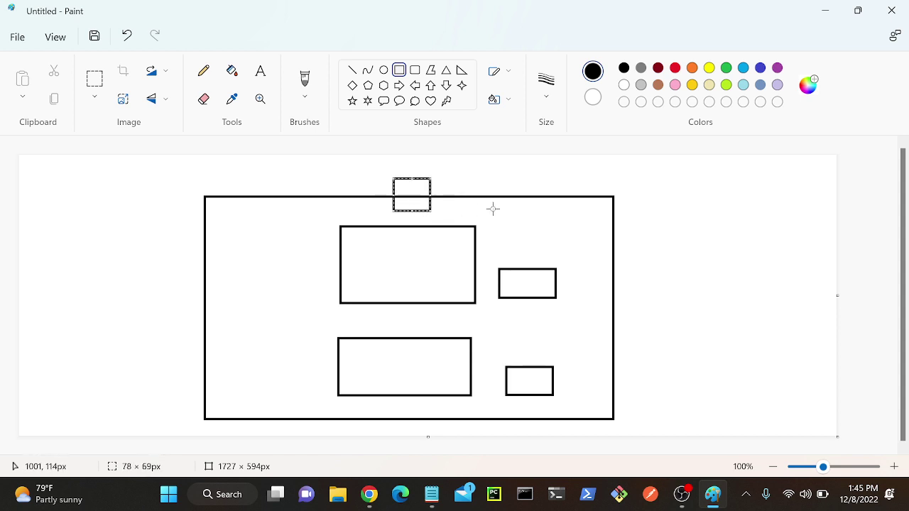
pyautogui.click(468, 186)
pyautogui.moveTo(453, 167); pyautogui.dragTo(510, 190)
pyautogui.click(461, 416)
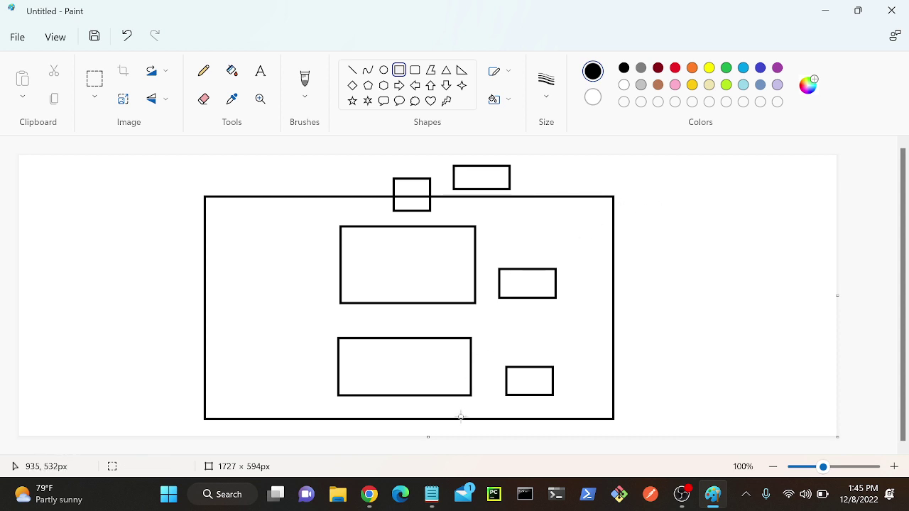
# Step: Switch back to the AWS console in Chrome and create a route table named igw-rt in the firewall VPC
pyautogui.click(369, 494)
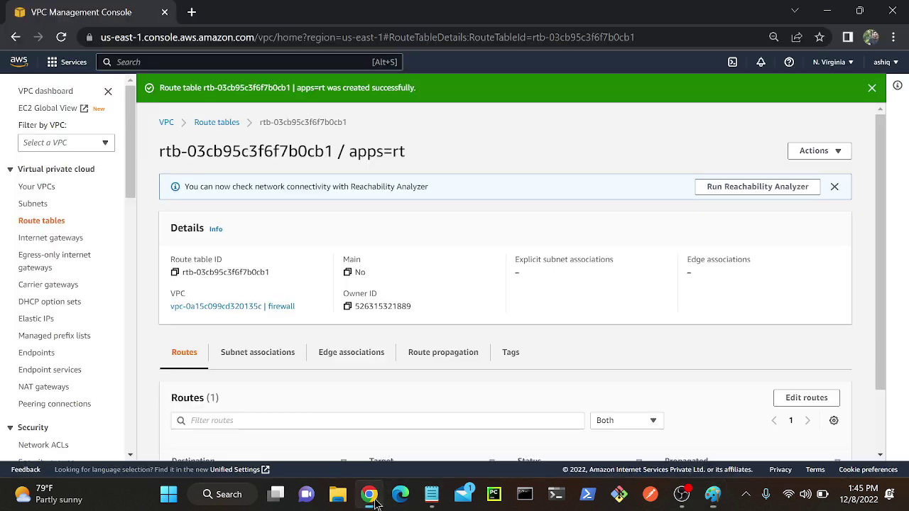
pyautogui.click(37, 221)
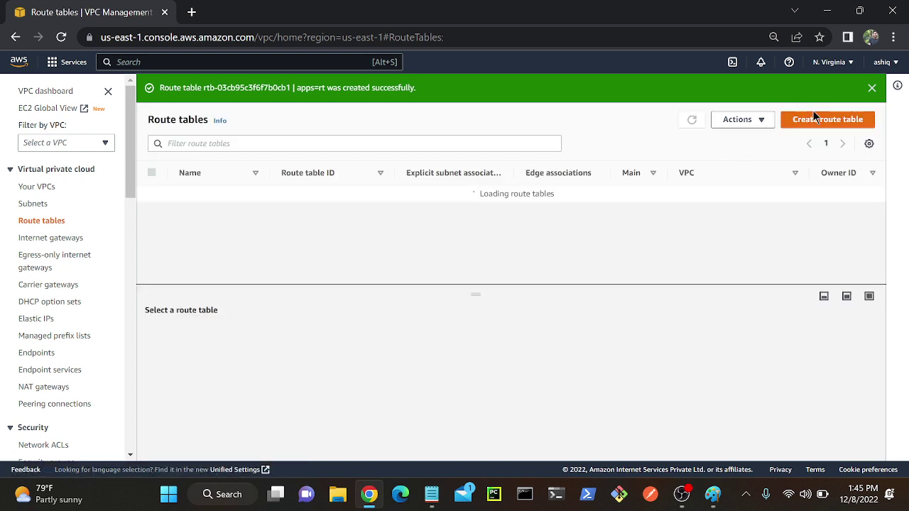
pyautogui.click(817, 119)
pyautogui.click(194, 242)
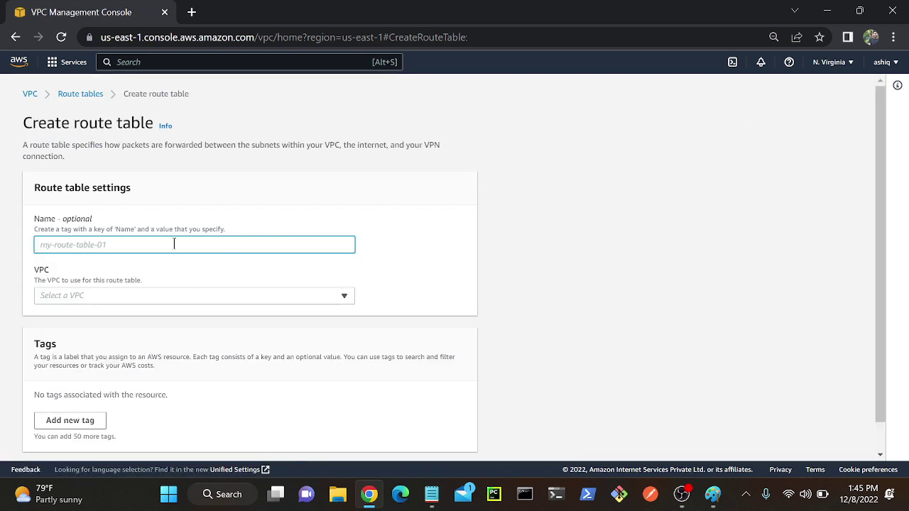
pyautogui.write('igw-rt')
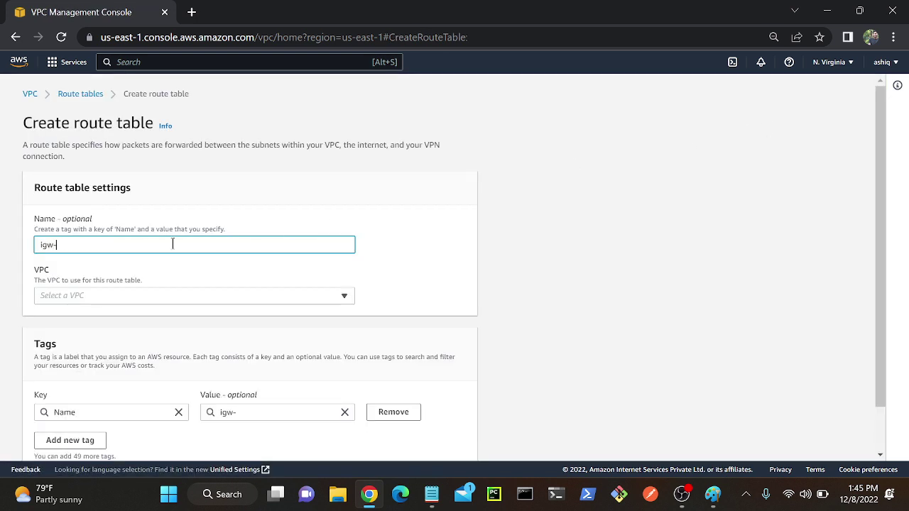
pyautogui.click(172, 294)
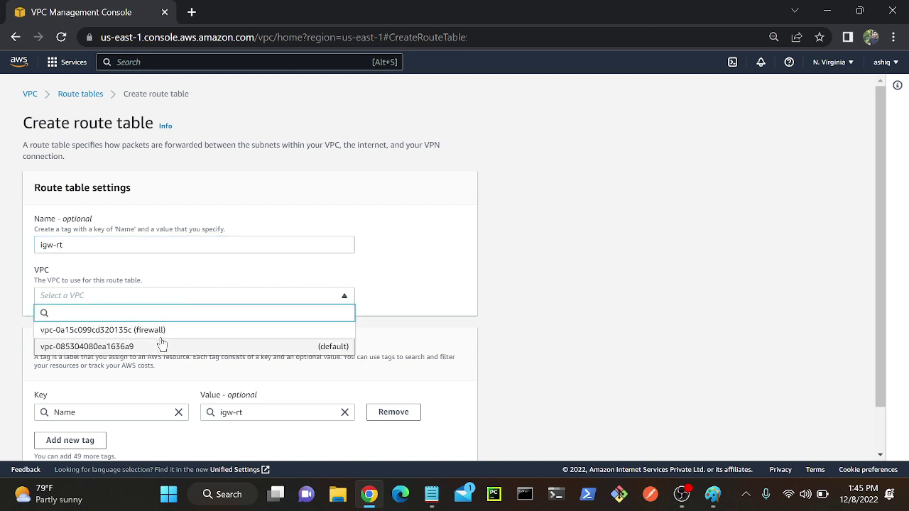
pyautogui.click(178, 329)
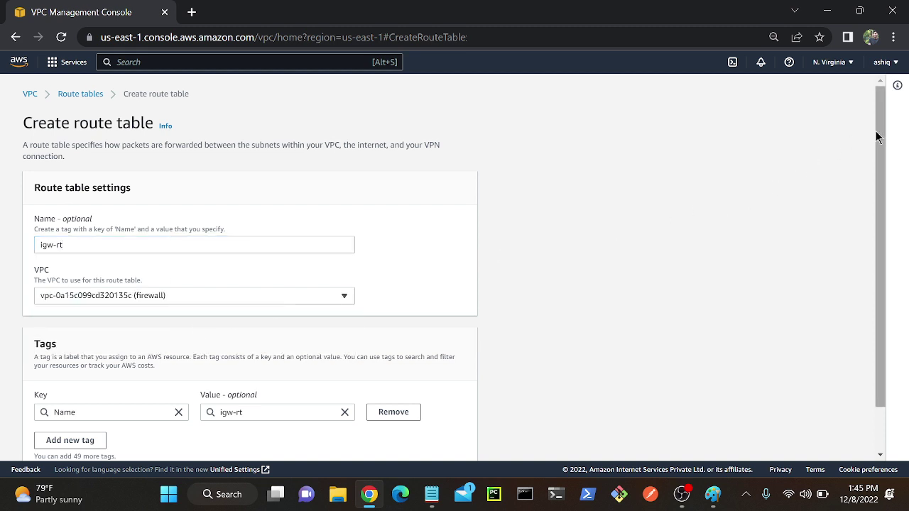
pyautogui.scroll(-2, 872, 127)
pyautogui.click(412, 444)
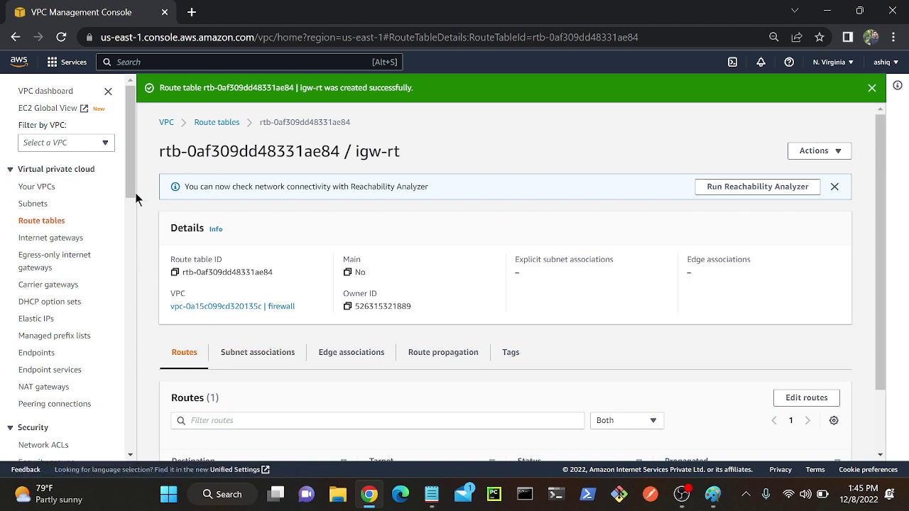
# Step: Create an internet gateway named firewall-igw
pyautogui.click(47, 238)
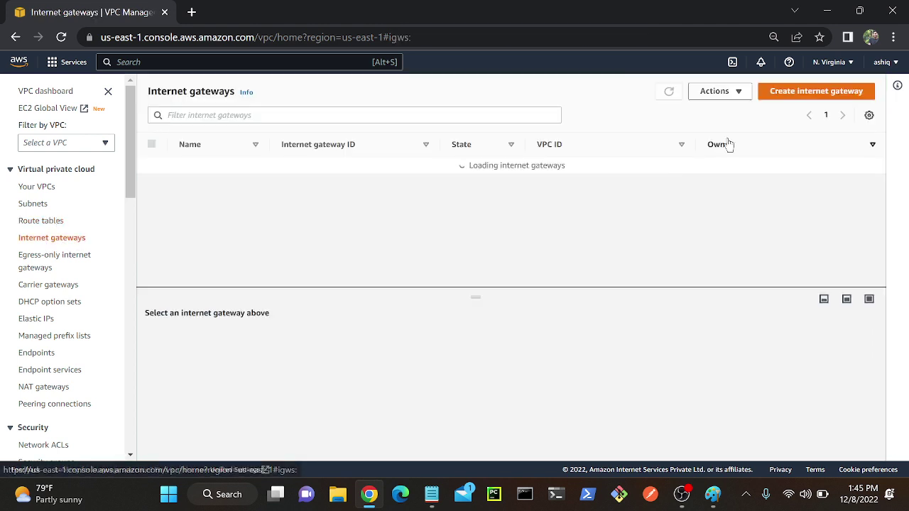
pyautogui.click(801, 91)
pyautogui.click(95, 245)
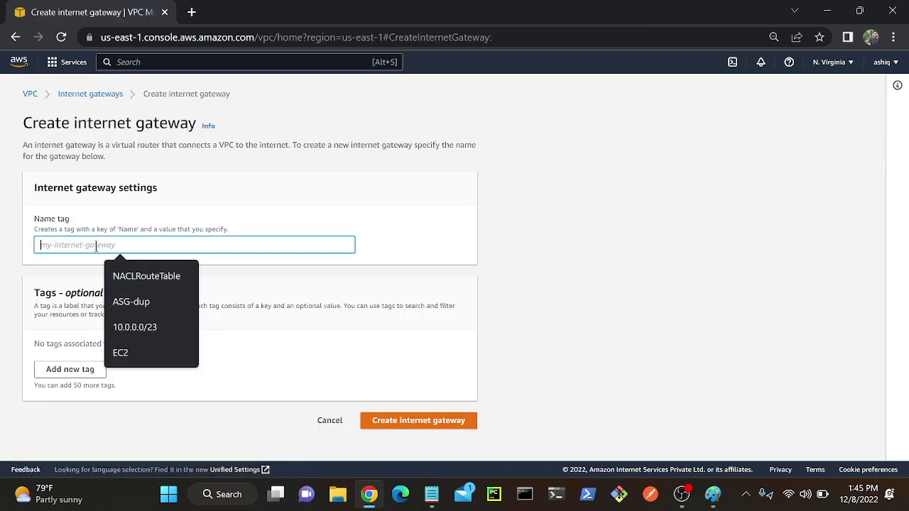
pyautogui.write('firewall')
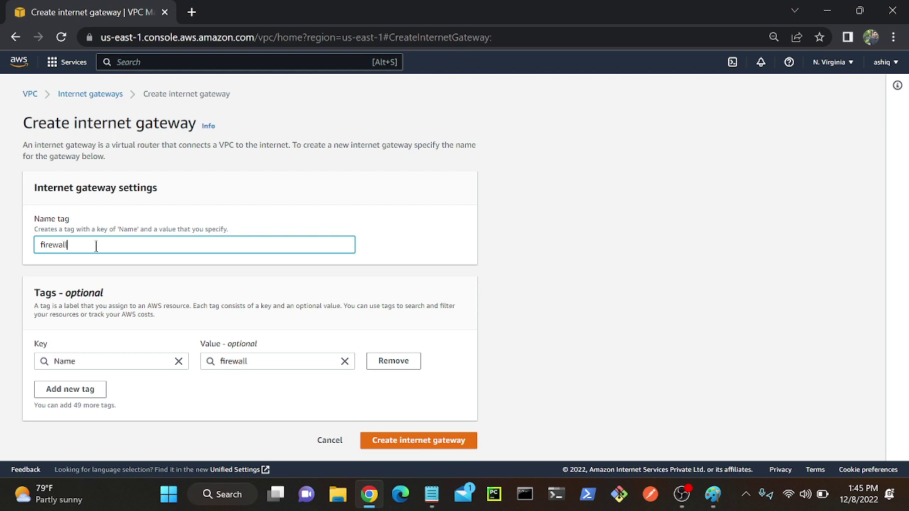
pyautogui.write('-igw')
pyautogui.click(398, 446)
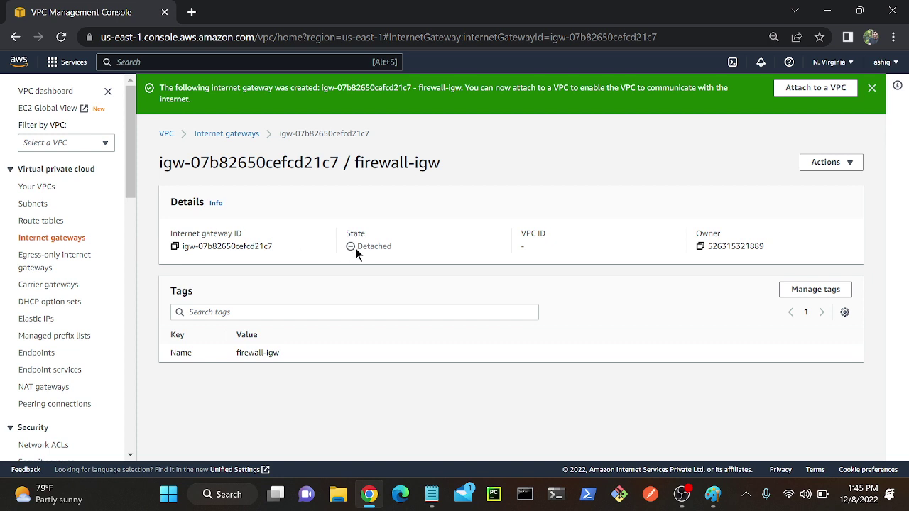
# Step: Attach the firewall-igw internet gateway to the firewall VPC
pyautogui.moveTo(357, 247); pyautogui.dragTo(415, 250)
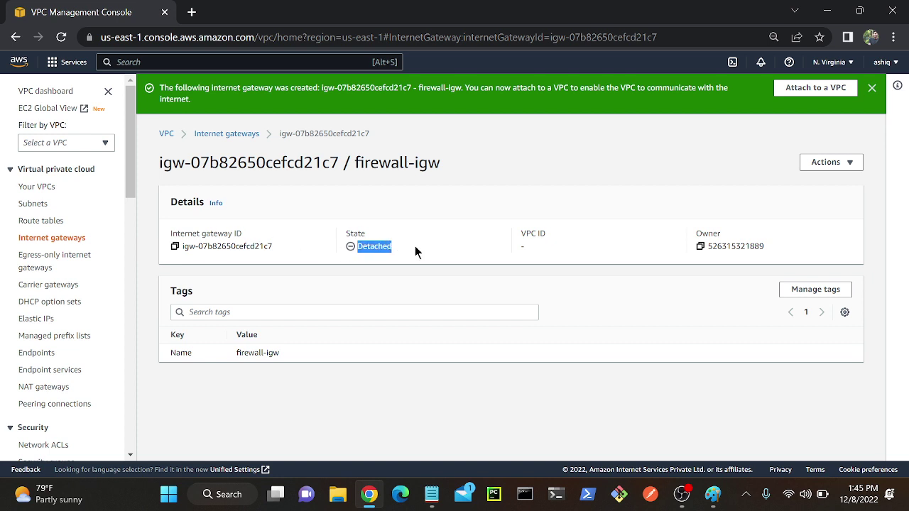
pyautogui.click(802, 91)
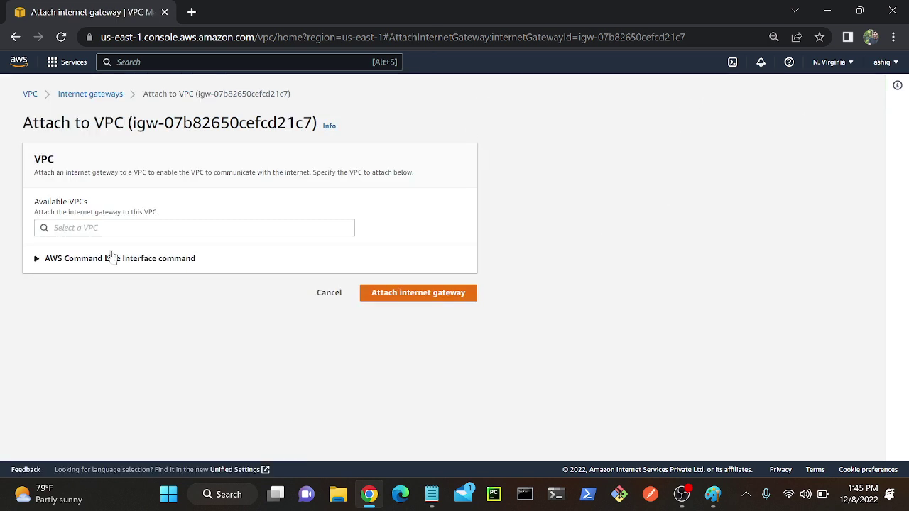
pyautogui.click(76, 229)
pyautogui.click(93, 246)
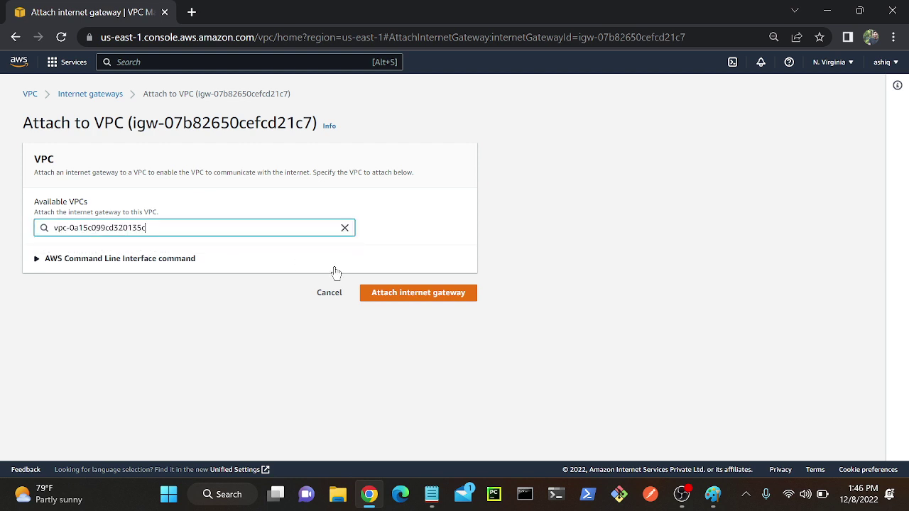
pyautogui.click(468, 299)
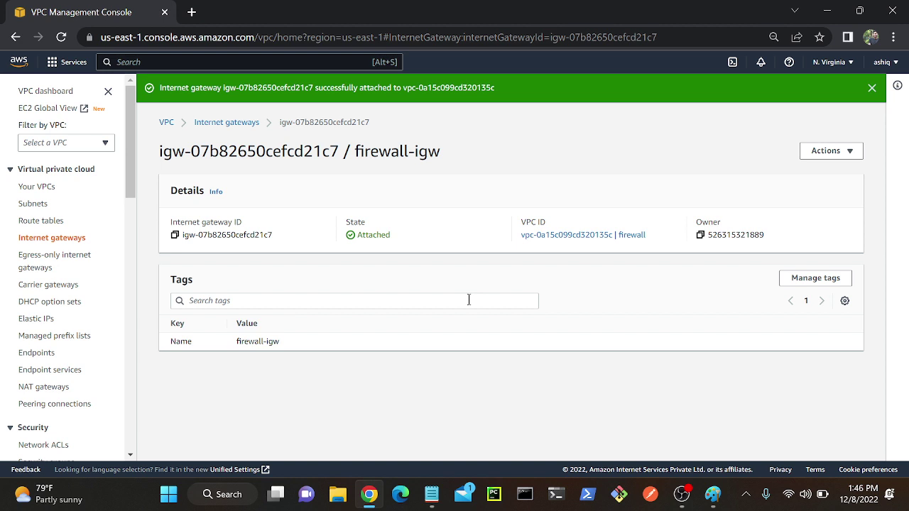
# Step: Add an edge association between the igw-rt route table and the firewall-igw internet gateway
pyautogui.click(38, 223)
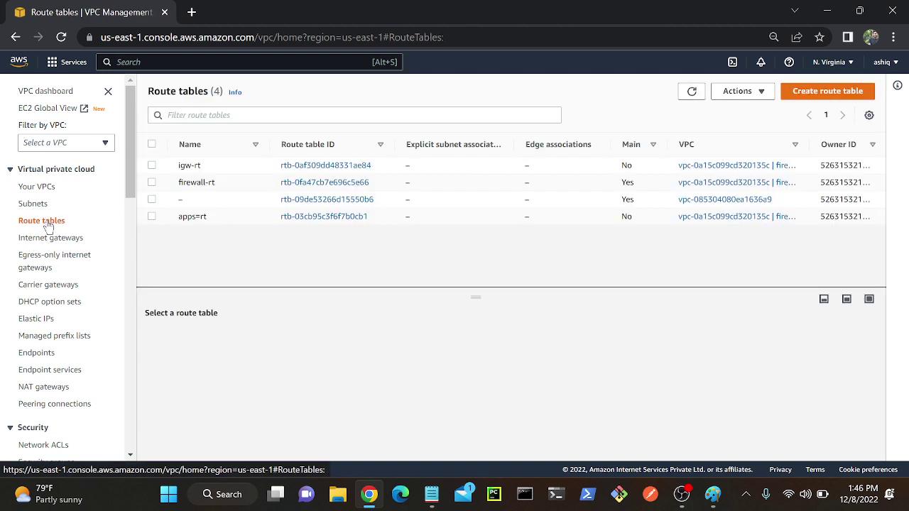
pyautogui.click(247, 169)
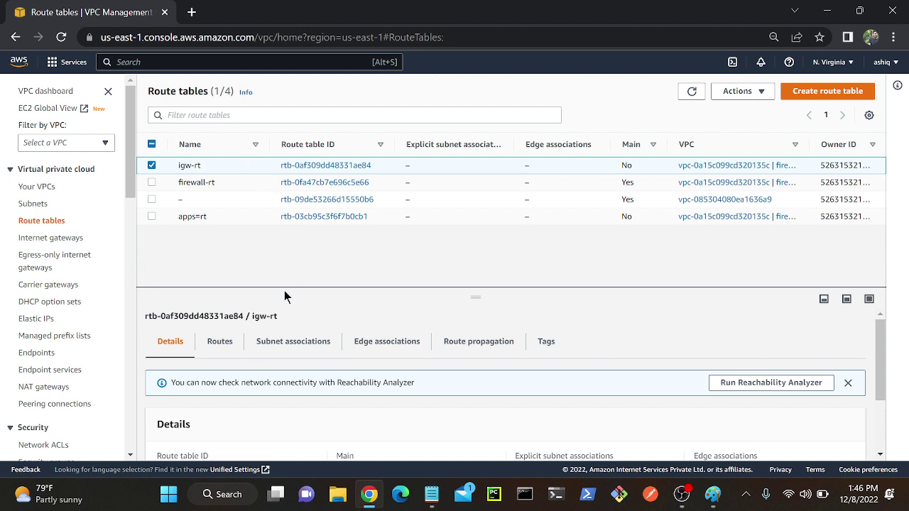
pyautogui.click(277, 343)
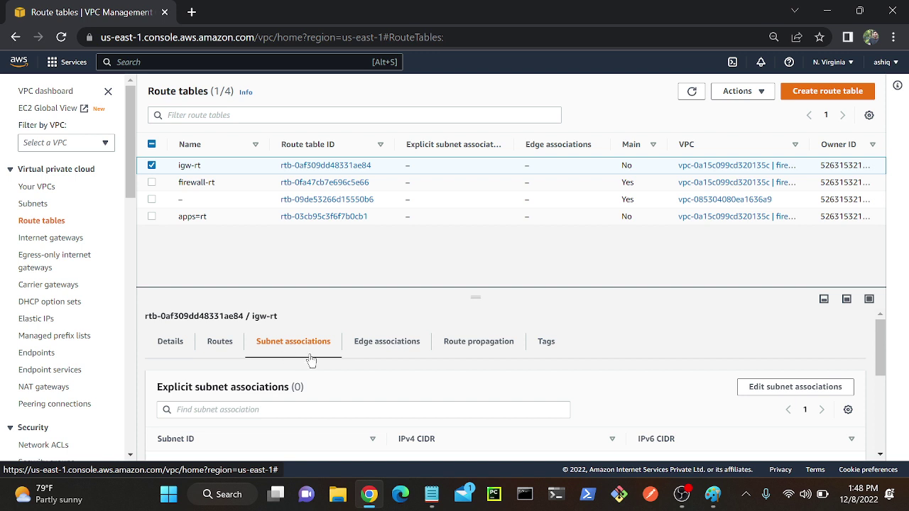
pyautogui.click(394, 362)
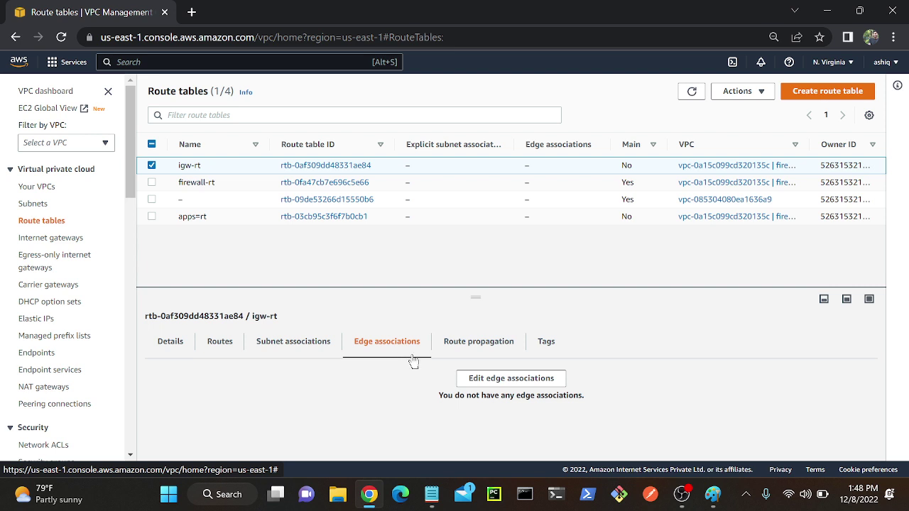
pyautogui.click(505, 381)
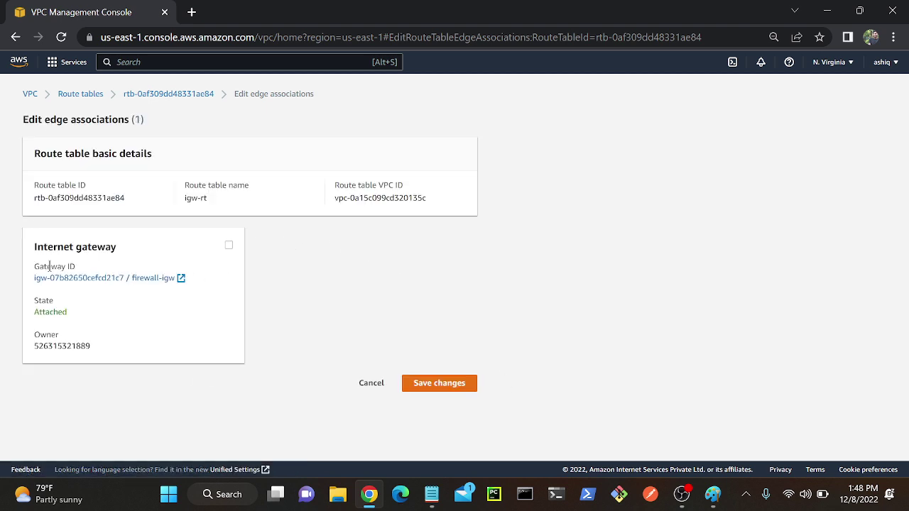
pyautogui.moveTo(45, 266); pyautogui.dragTo(78, 267)
pyautogui.click(228, 245)
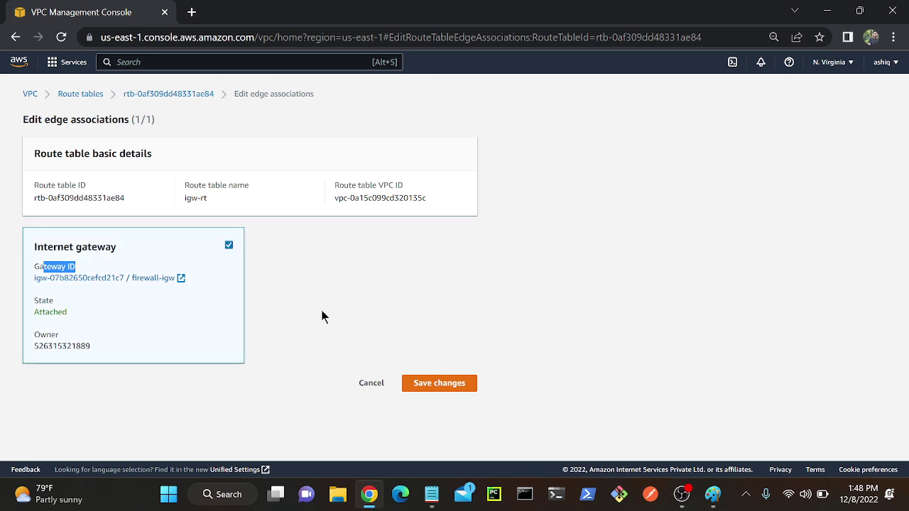
pyautogui.click(428, 384)
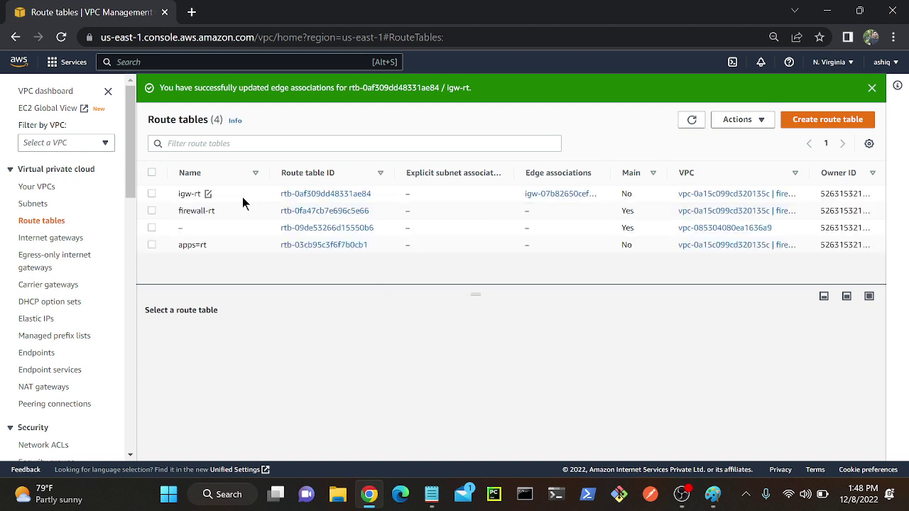
# Step: Explicitly associate firewall-subnet with the firewall-rt route table
pyautogui.click(219, 198)
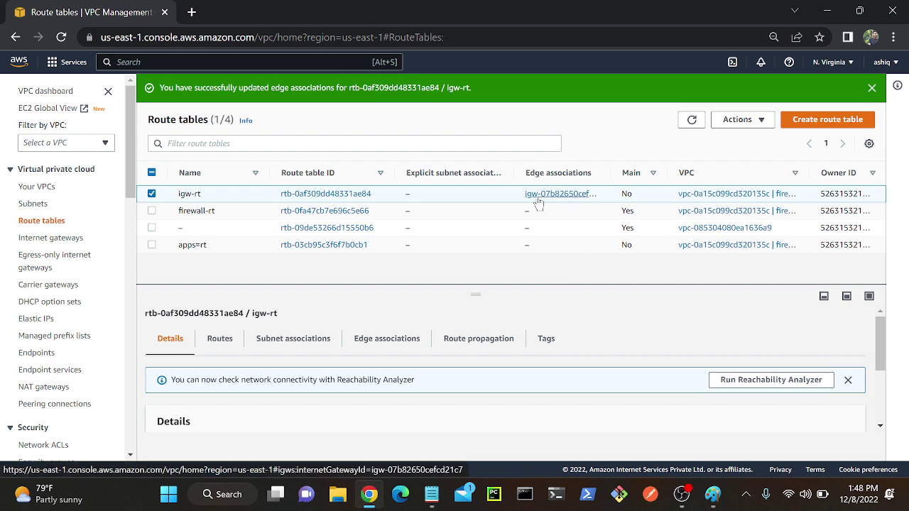
pyautogui.click(224, 340)
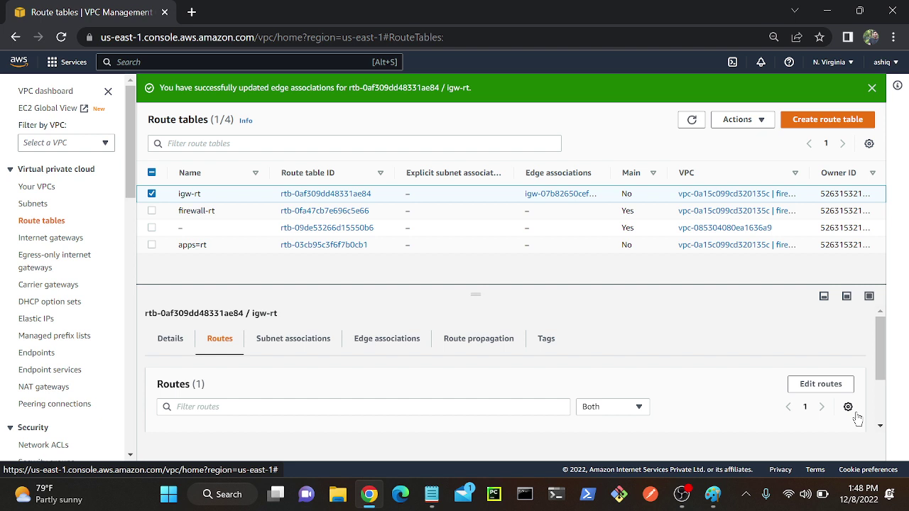
pyautogui.click(243, 207)
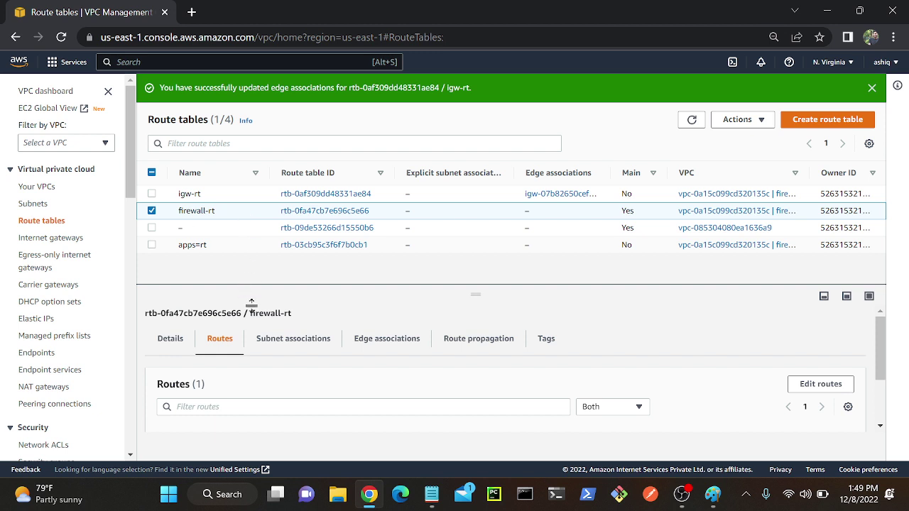
pyautogui.click(276, 353)
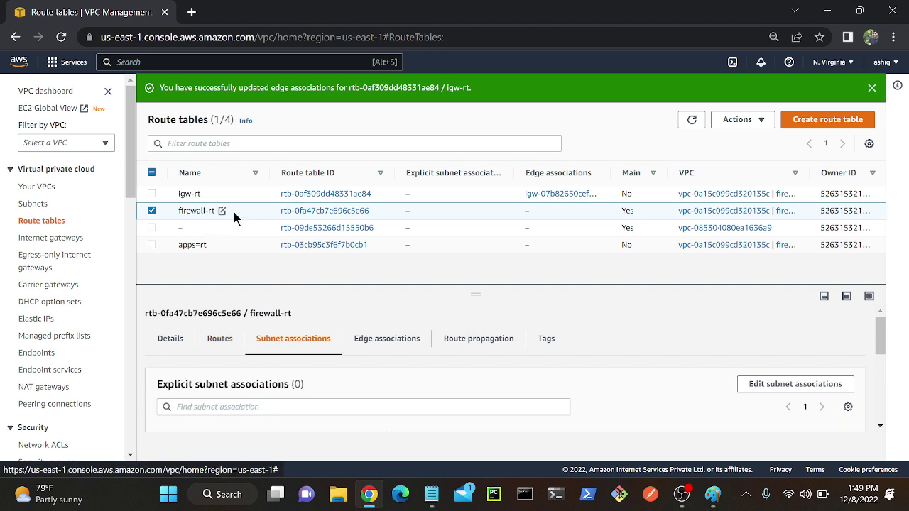
pyautogui.click(794, 384)
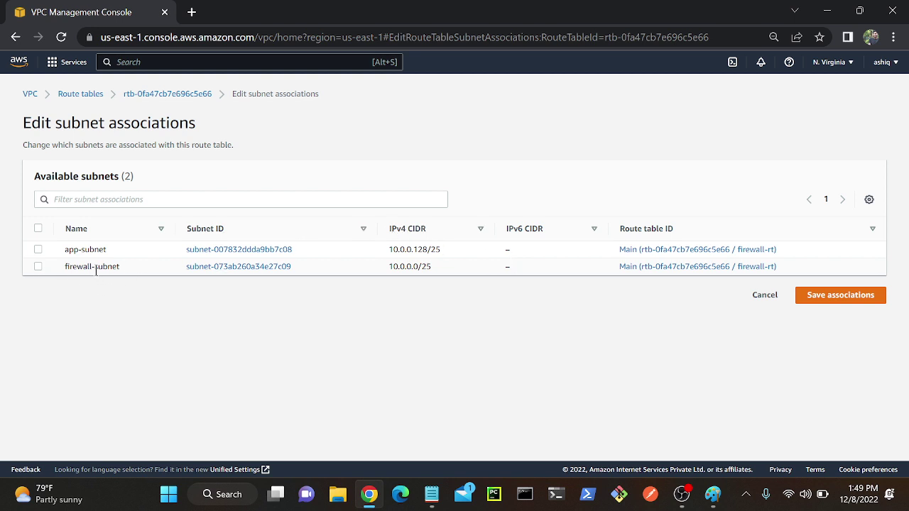
pyautogui.click(38, 267)
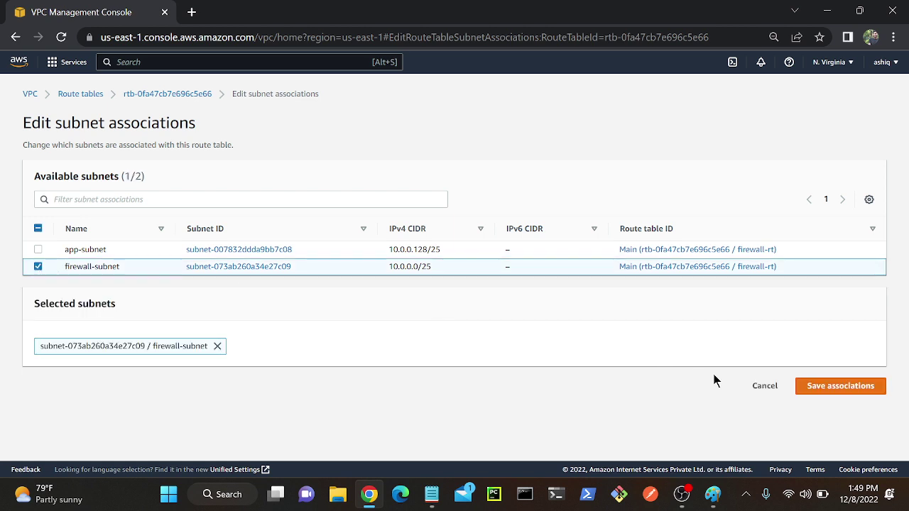
pyautogui.click(822, 389)
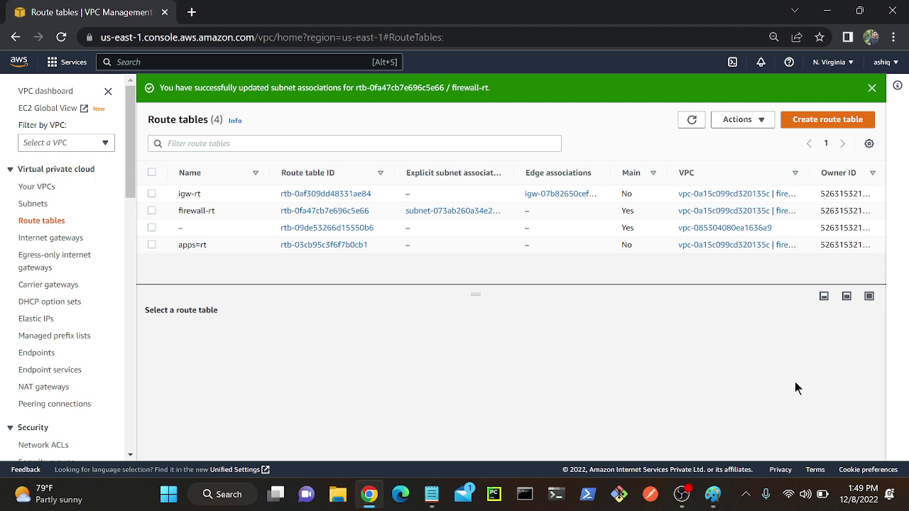
# Step: Add a route to firewall-rt with destination 0.0.0.0/0 and the firewall VPC's internet gateway as target, and save it
pyautogui.click(257, 220)
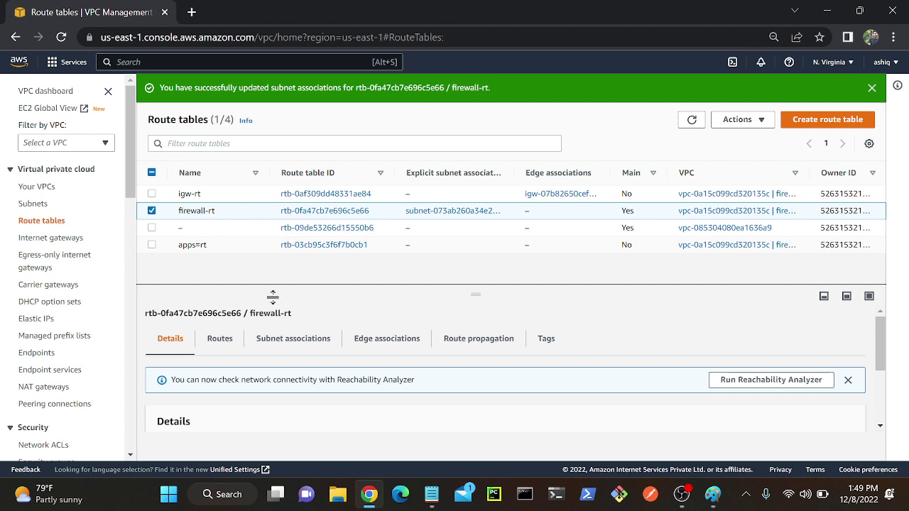
pyautogui.click(219, 339)
pyautogui.click(823, 387)
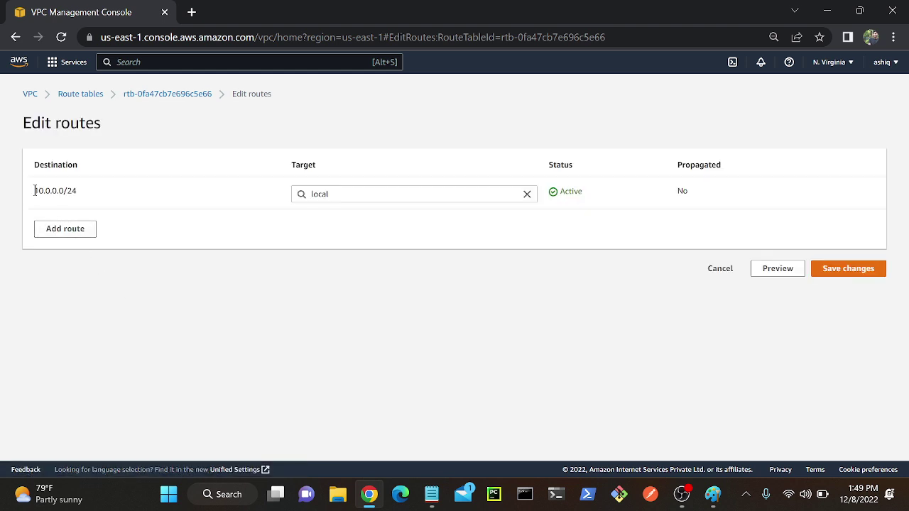
pyautogui.moveTo(35, 190); pyautogui.dragTo(75, 191)
pyautogui.click(58, 228)
pyautogui.click(65, 224)
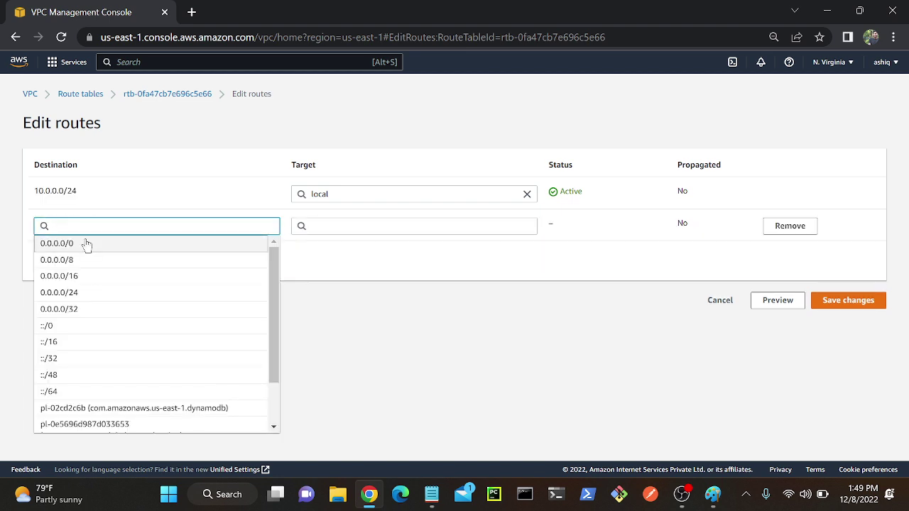
pyautogui.click(85, 244)
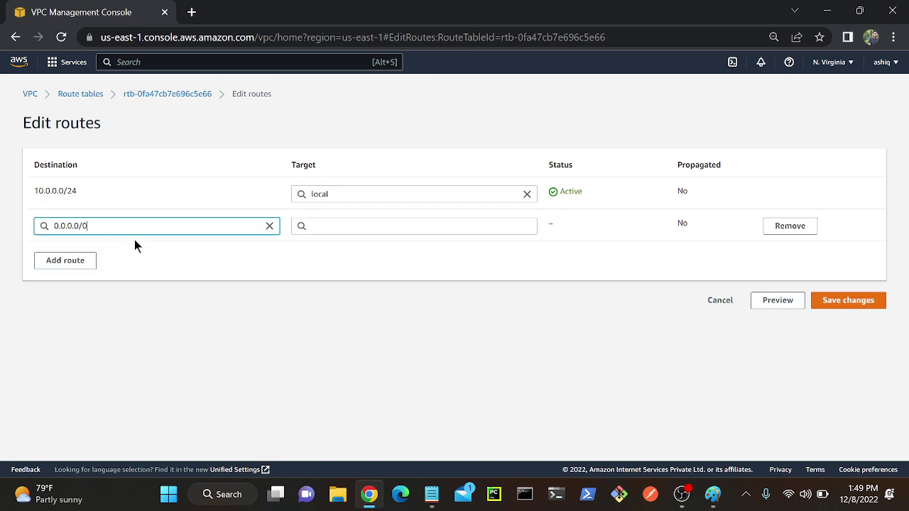
pyautogui.click(460, 228)
pyautogui.click(342, 325)
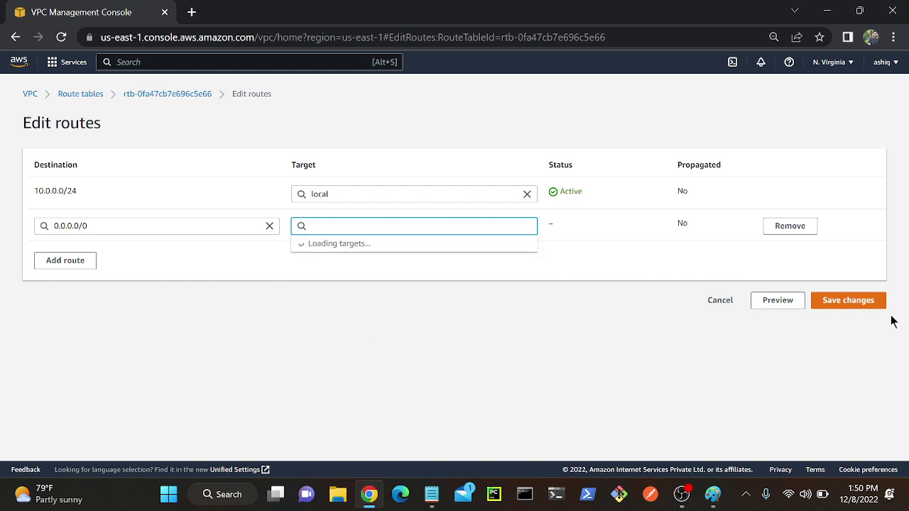
pyautogui.click(445, 244)
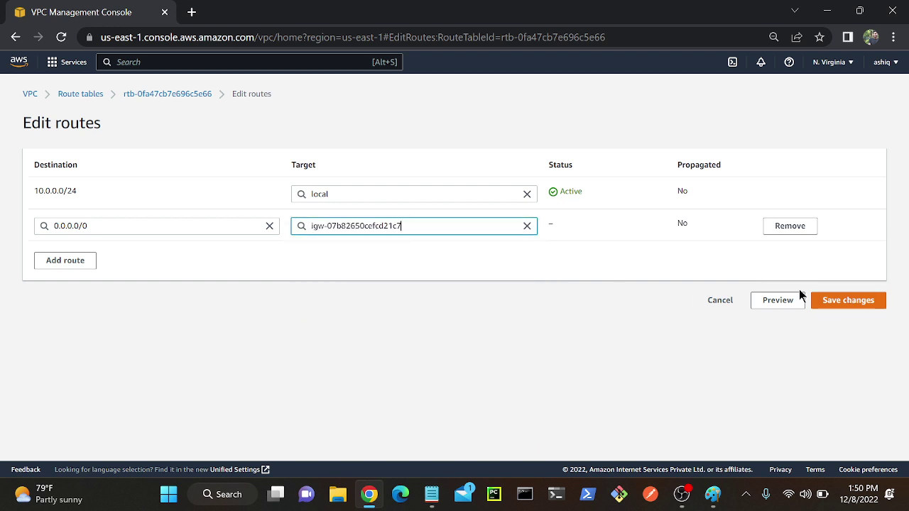
pyautogui.click(845, 300)
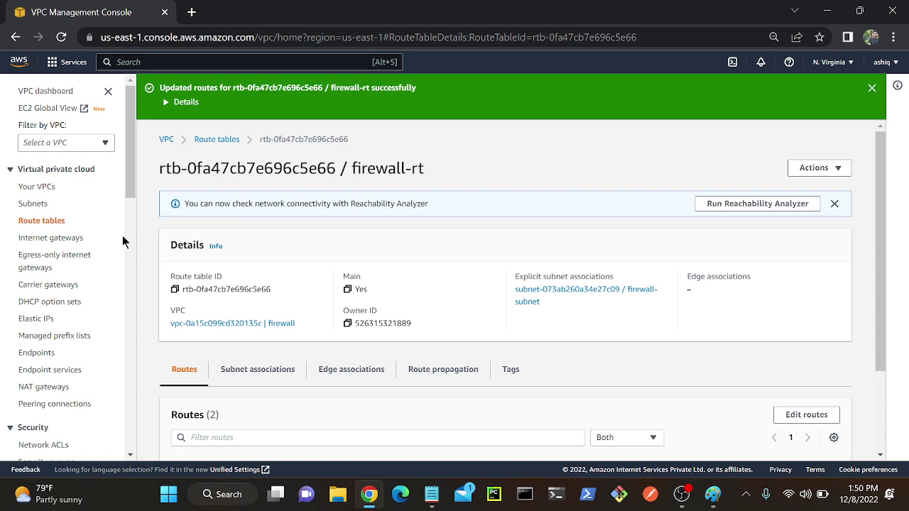
# Step: Explicitly associate app-subnet with the apps=rt route table
pyautogui.click(44, 221)
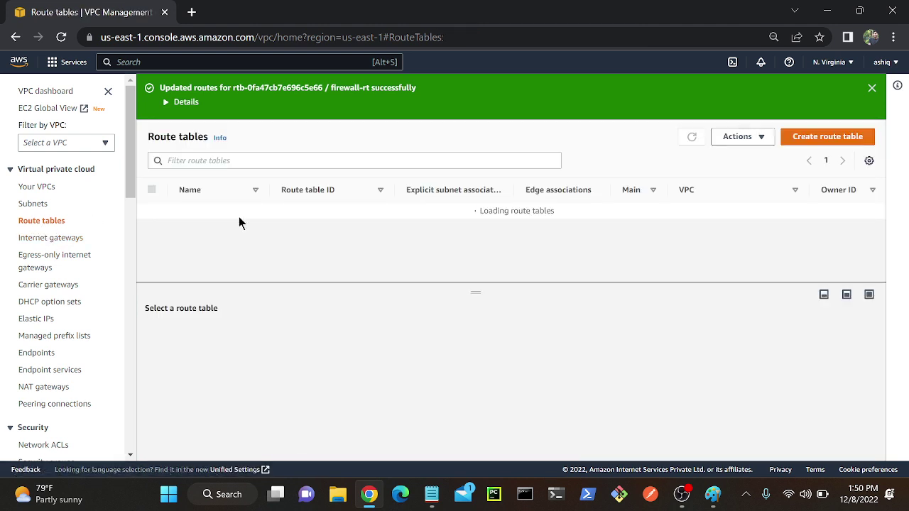
pyautogui.click(236, 263)
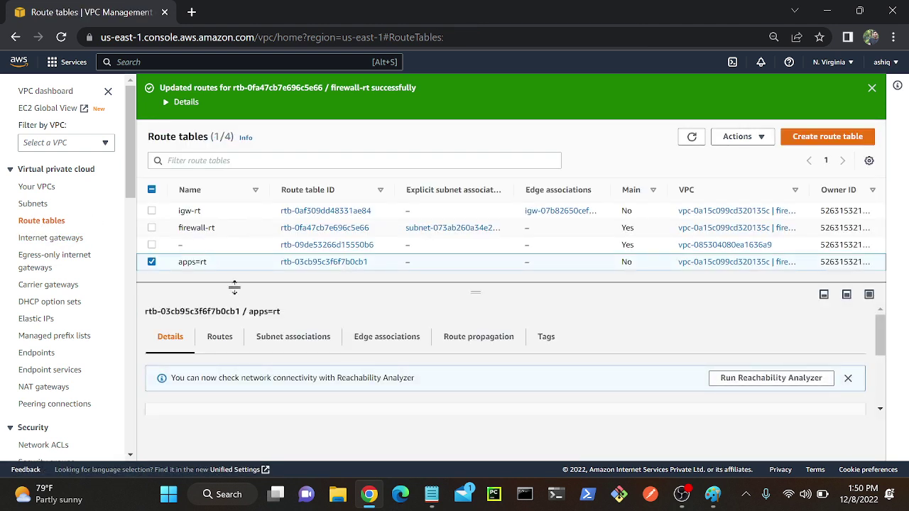
pyautogui.click(292, 337)
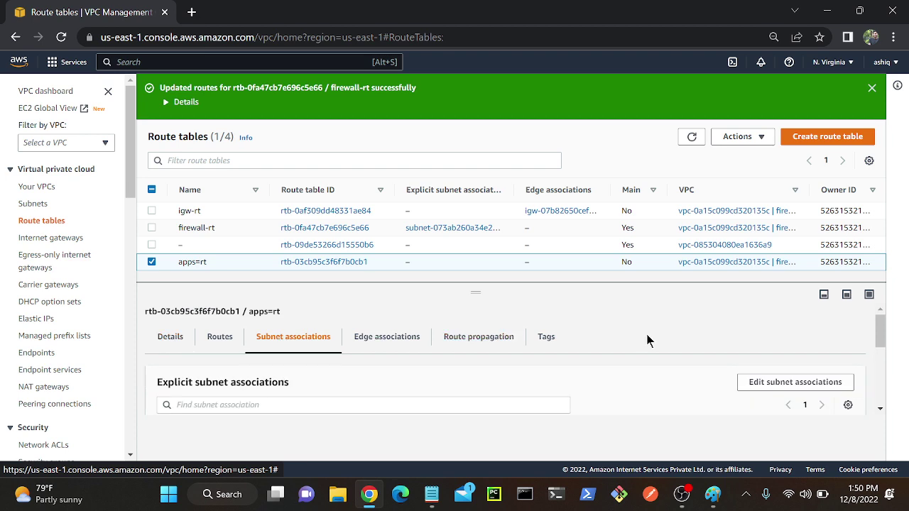
pyautogui.click(795, 382)
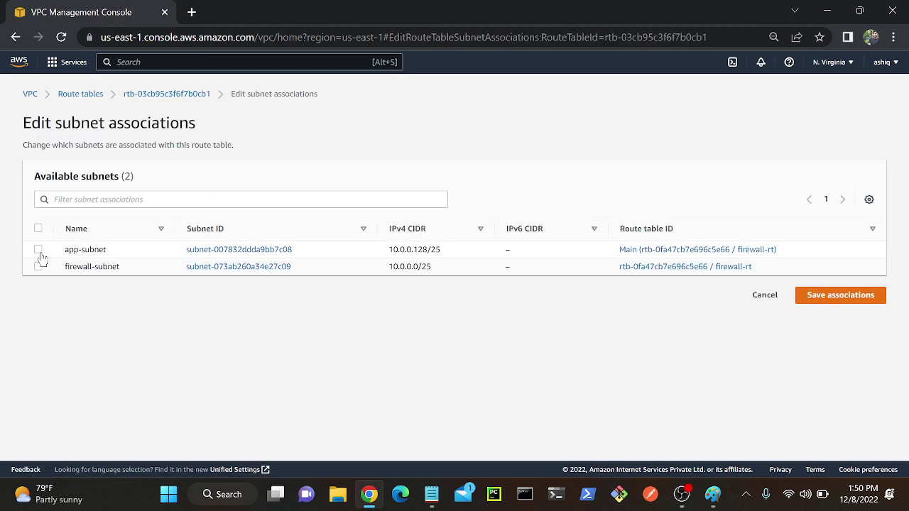
pyautogui.click(39, 251)
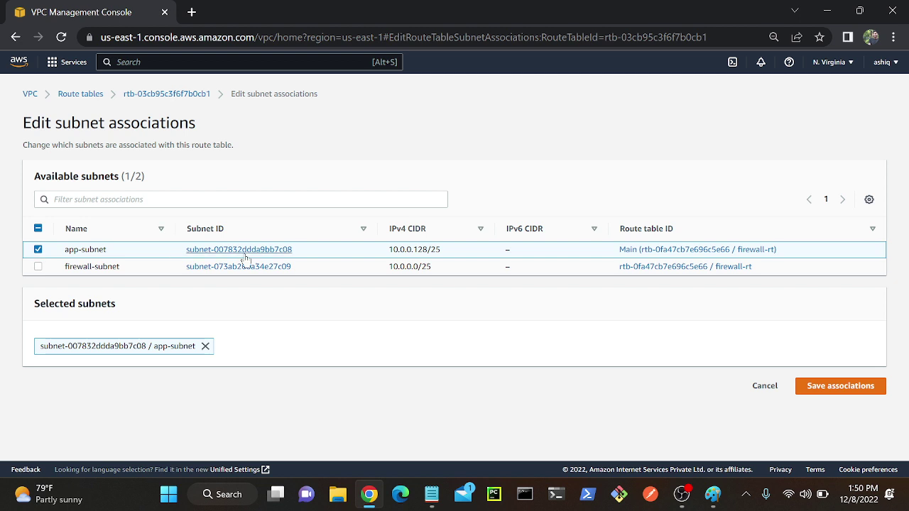
pyautogui.click(847, 388)
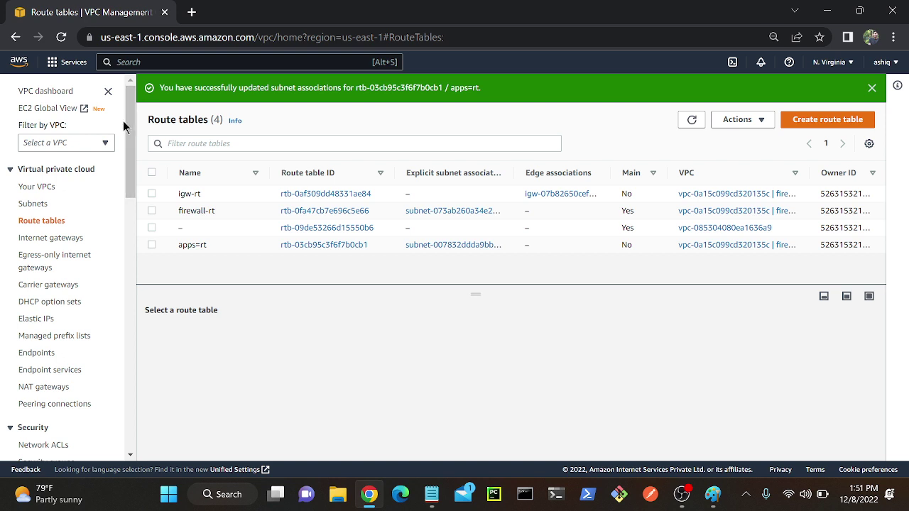
# Step: Start creating an AWS Network Firewall and name it network-firewall
pyautogui.moveTo(129, 131); pyautogui.dragTo(115, 267)
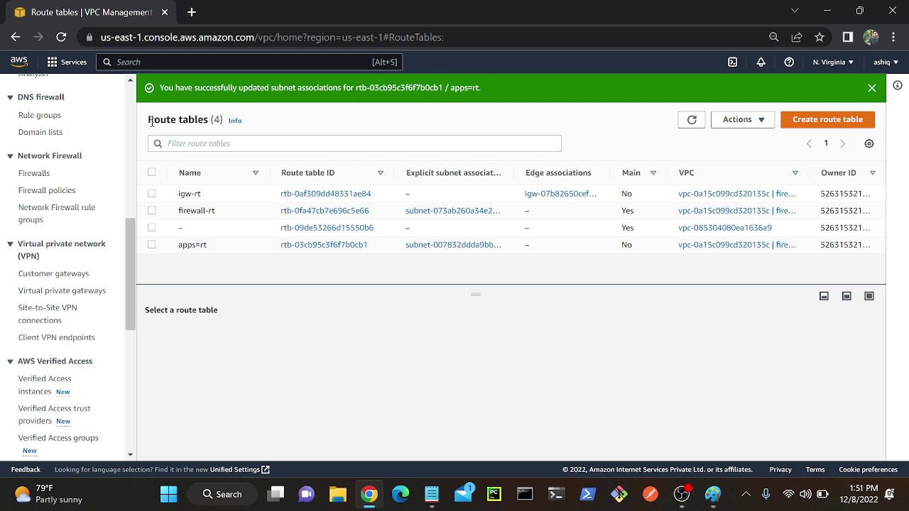
pyautogui.click(34, 175)
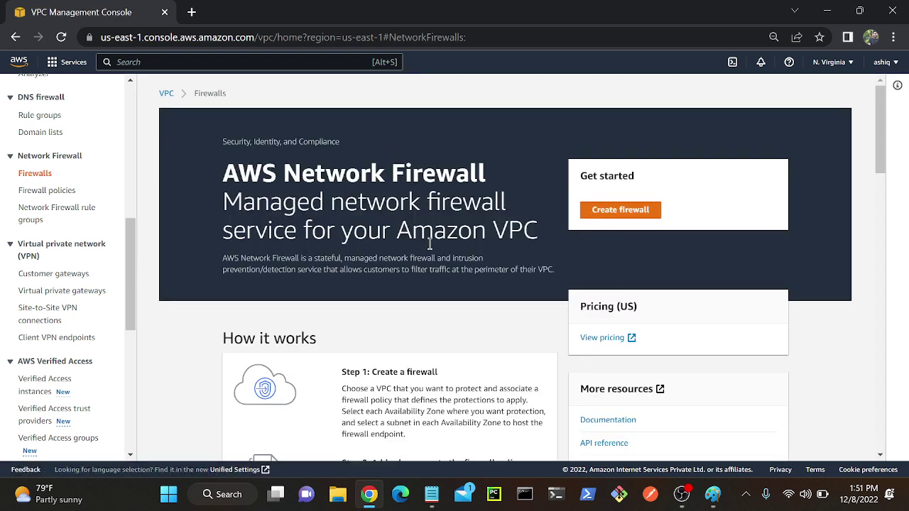
pyautogui.click(627, 213)
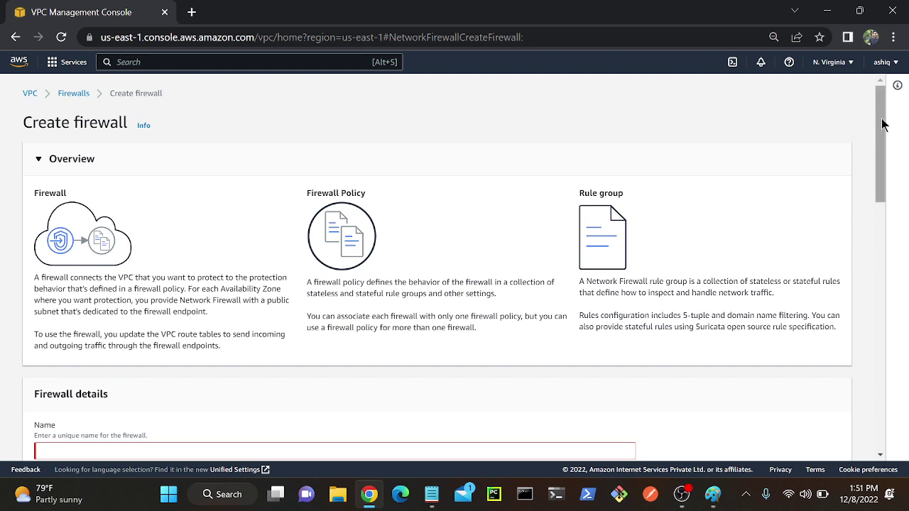
pyautogui.moveTo(881, 121); pyautogui.dragTo(881, 211)
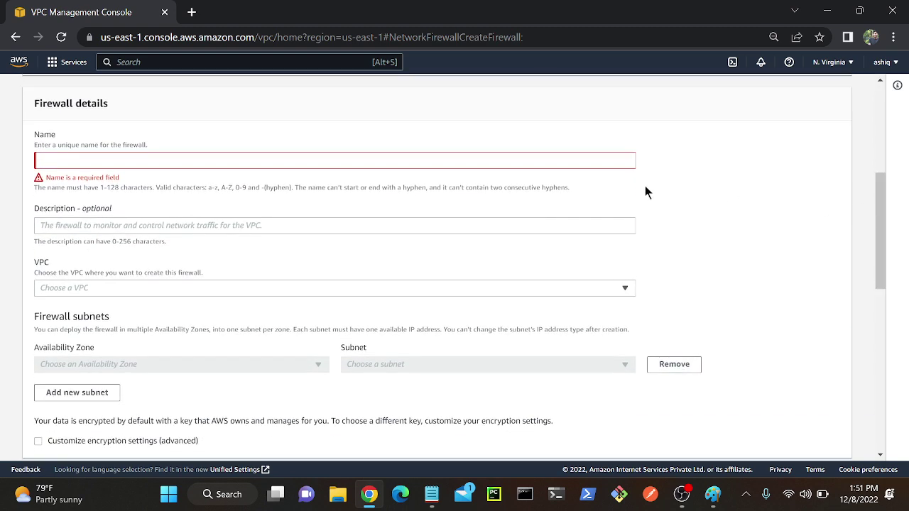
pyautogui.click(147, 167)
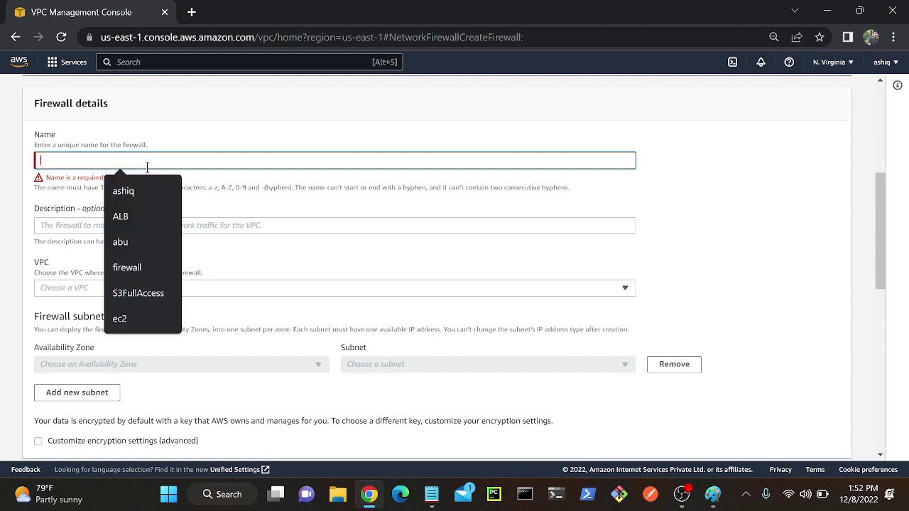
pyautogui.write('firewall')
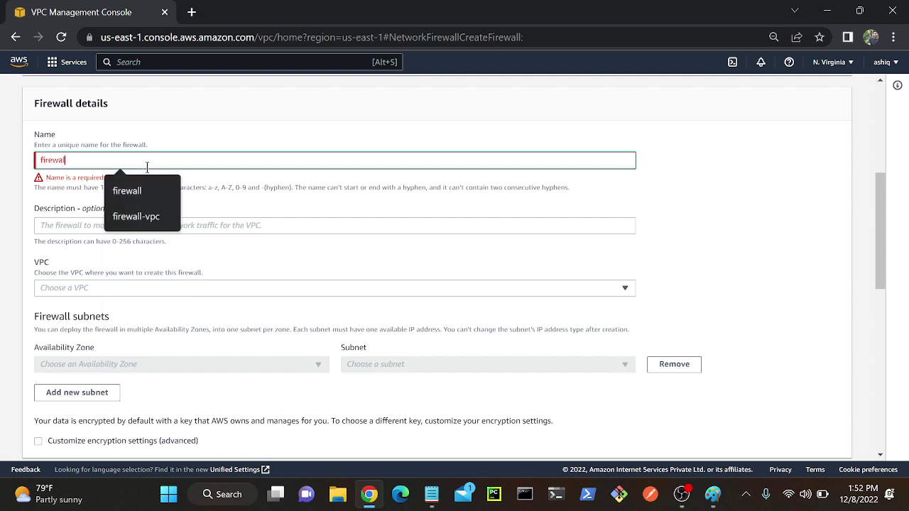
pyautogui.press('Home')
pyautogui.write('n/w')
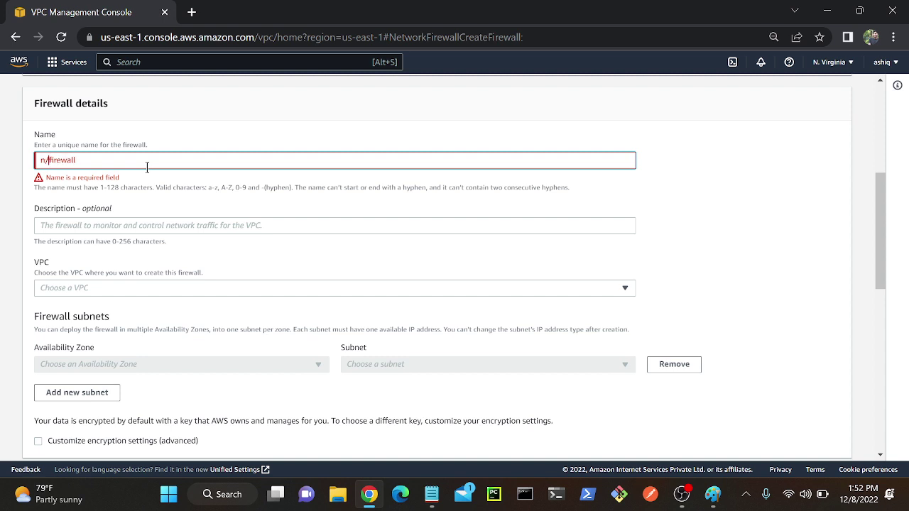
pyautogui.press('BackSpace')
pyautogui.press('BackSpace')
pyautogui.press('BackSpace')
pyautogui.write('network-')
pyautogui.click(226, 130)
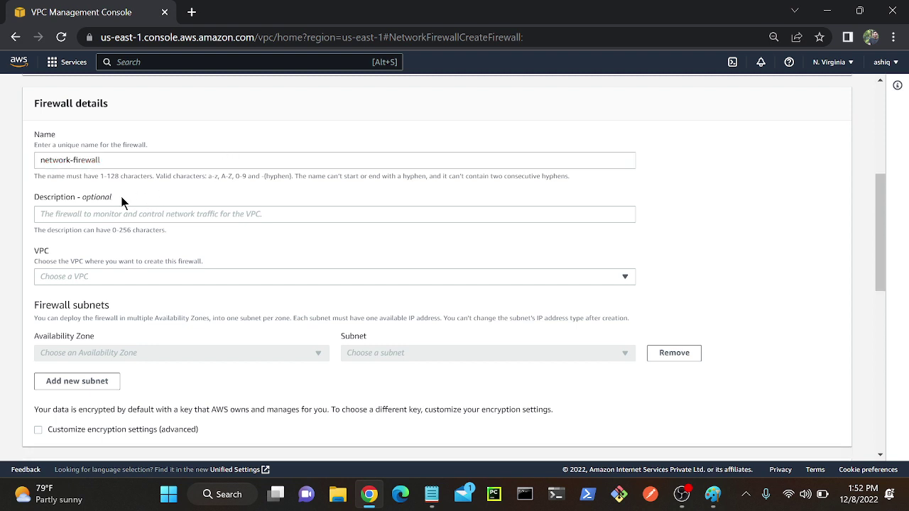
# Step: Place the firewall in the firewall VPC, using Availability Zone us-east-1c and firewall-subnet
pyautogui.click(89, 278)
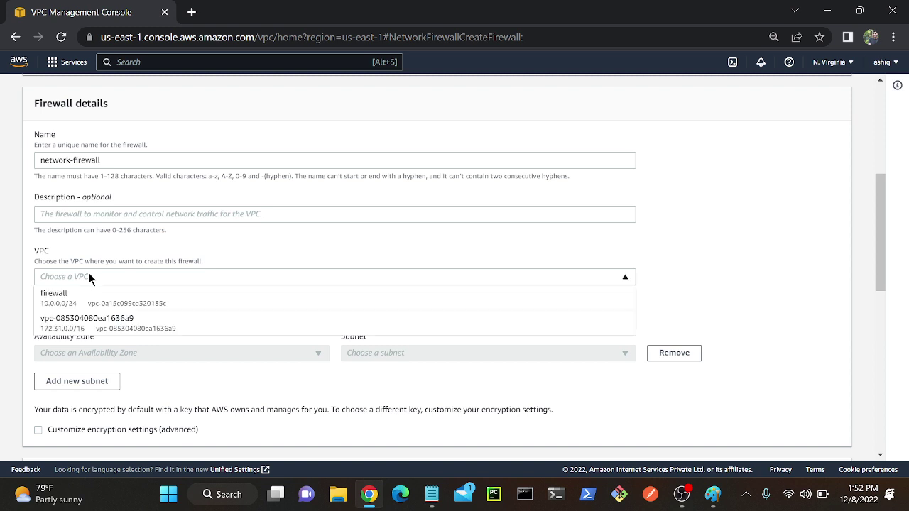
pyautogui.click(59, 302)
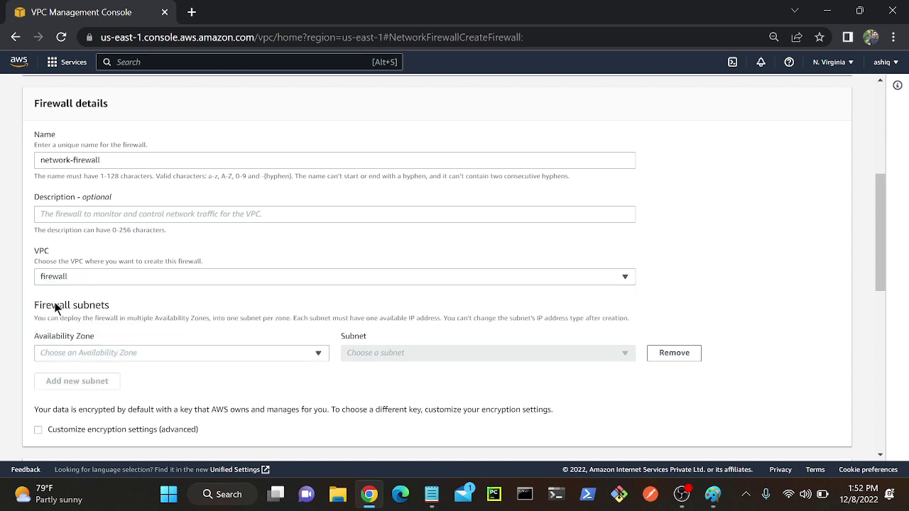
pyautogui.click(49, 353)
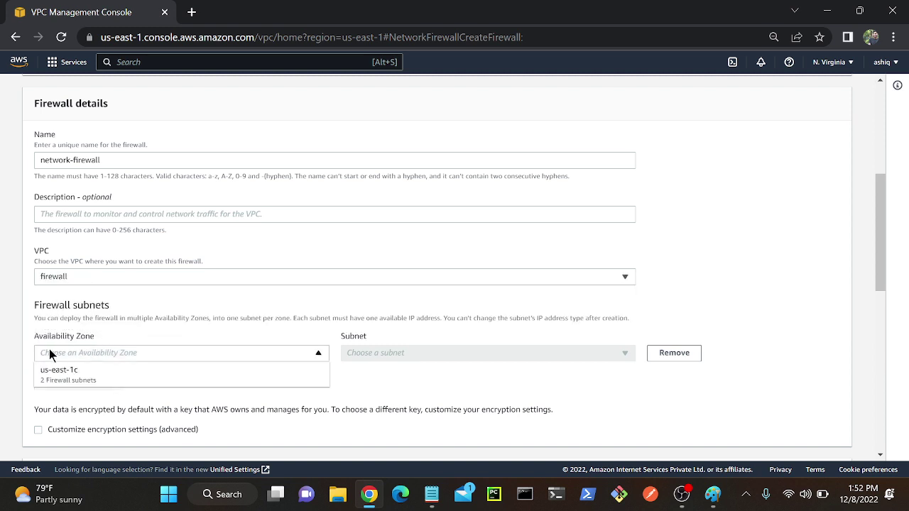
pyautogui.click(113, 376)
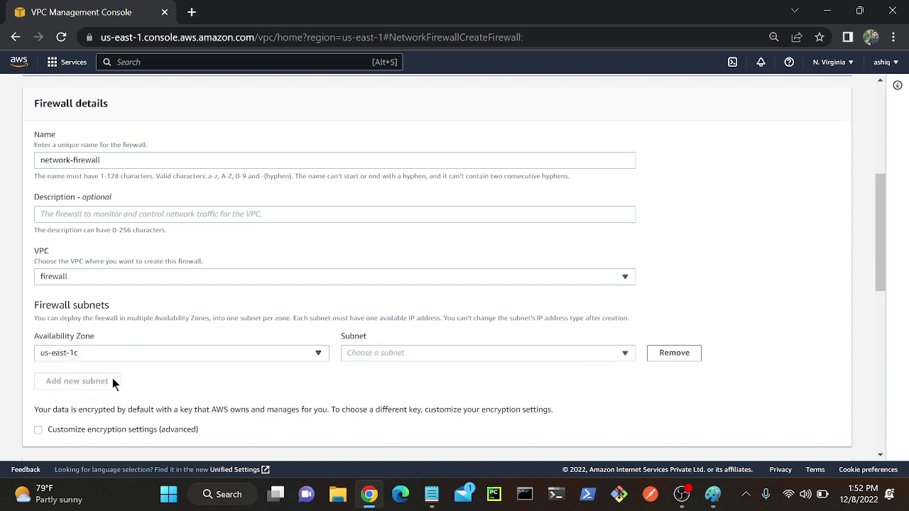
pyautogui.click(424, 353)
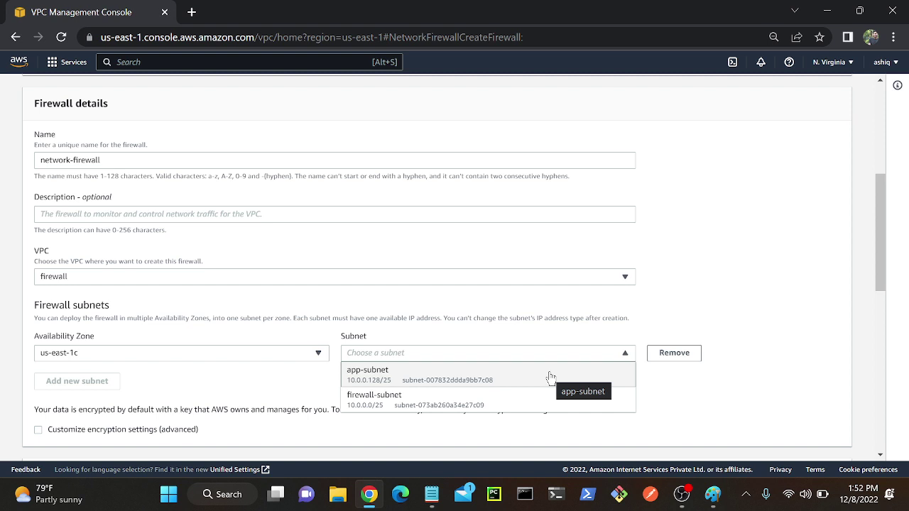
pyautogui.click(418, 406)
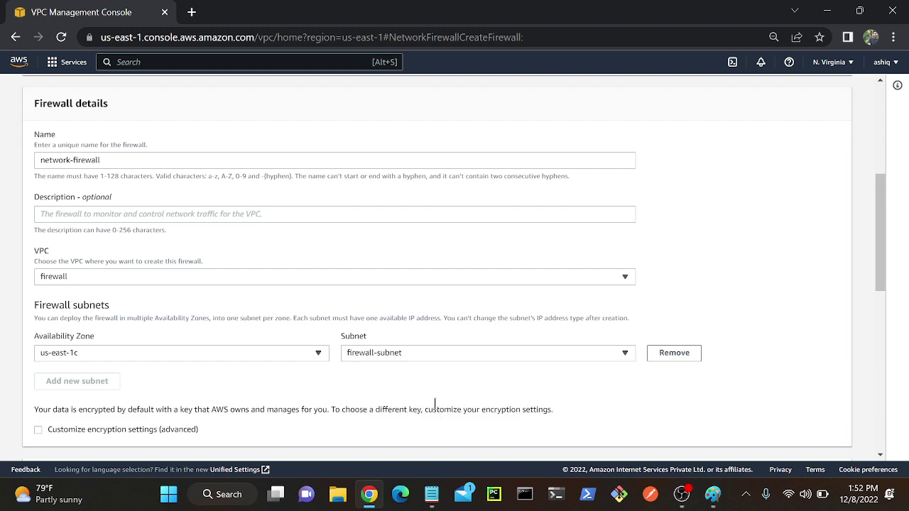
# Step: Associate a new empty firewall policy named myrules, create the firewall, and dismiss the notifications
pyautogui.moveTo(873, 227); pyautogui.dragTo(702, 311)
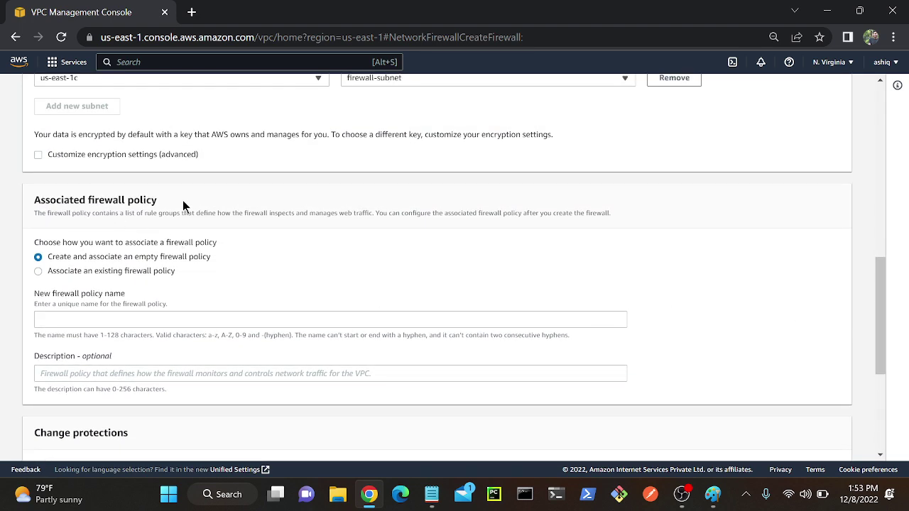
pyautogui.click(51, 324)
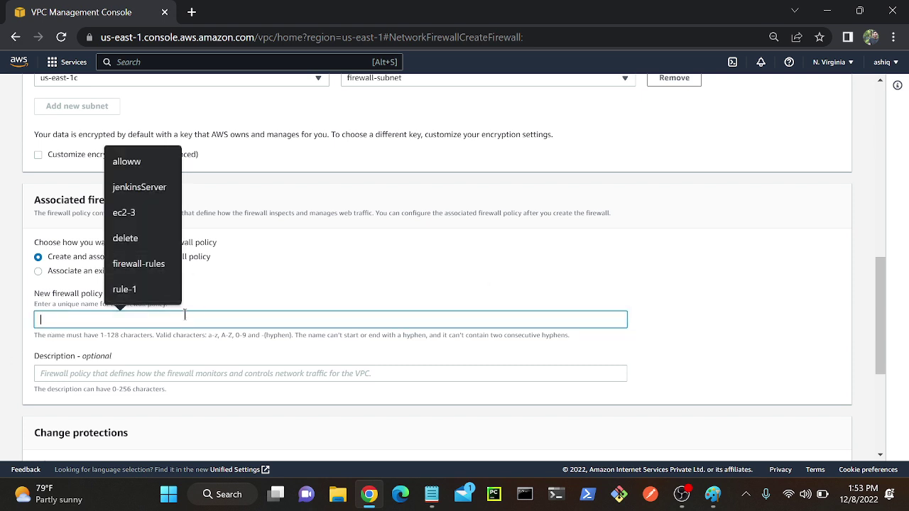
pyautogui.write('myrules')
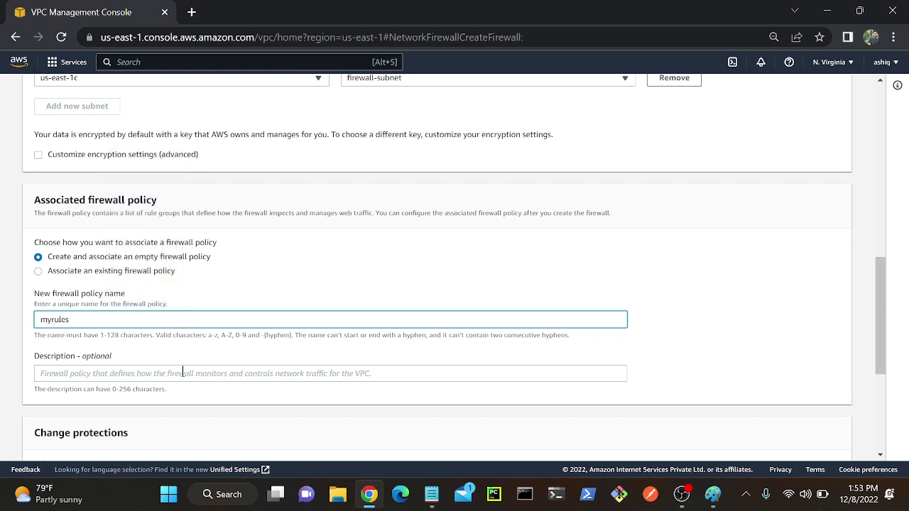
pyautogui.moveTo(883, 300); pyautogui.dragTo(893, 395)
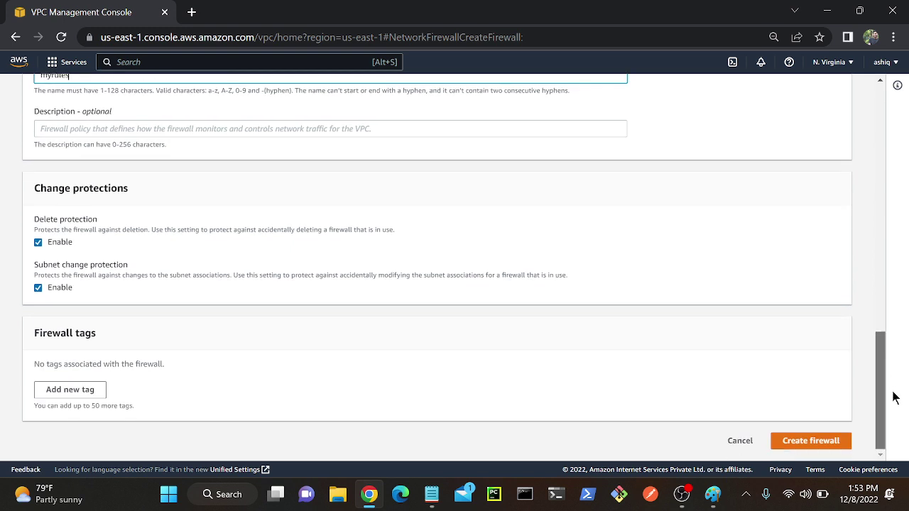
pyautogui.click(818, 448)
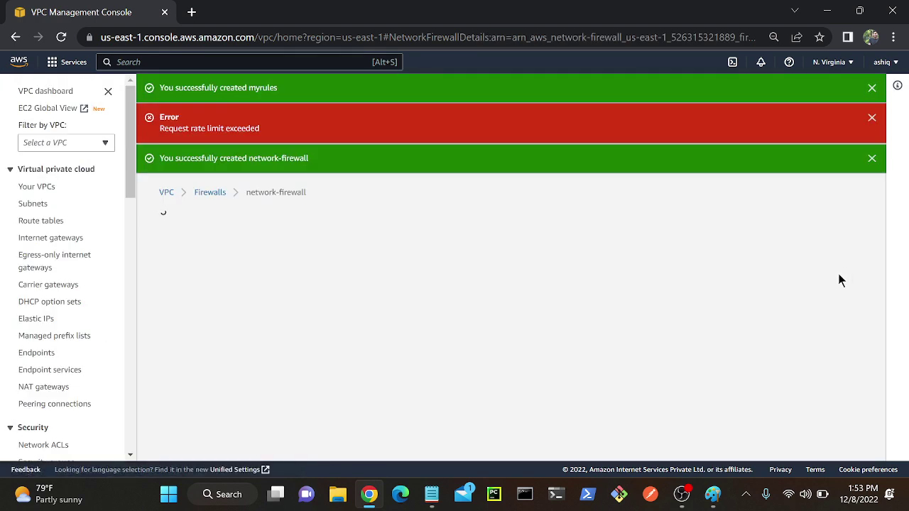
pyautogui.click(872, 117)
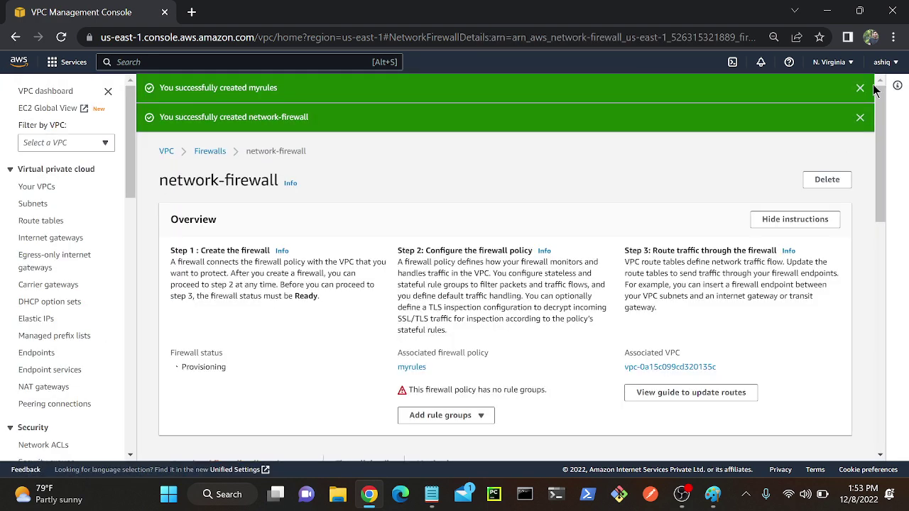
pyautogui.click(860, 88)
pyautogui.click(861, 89)
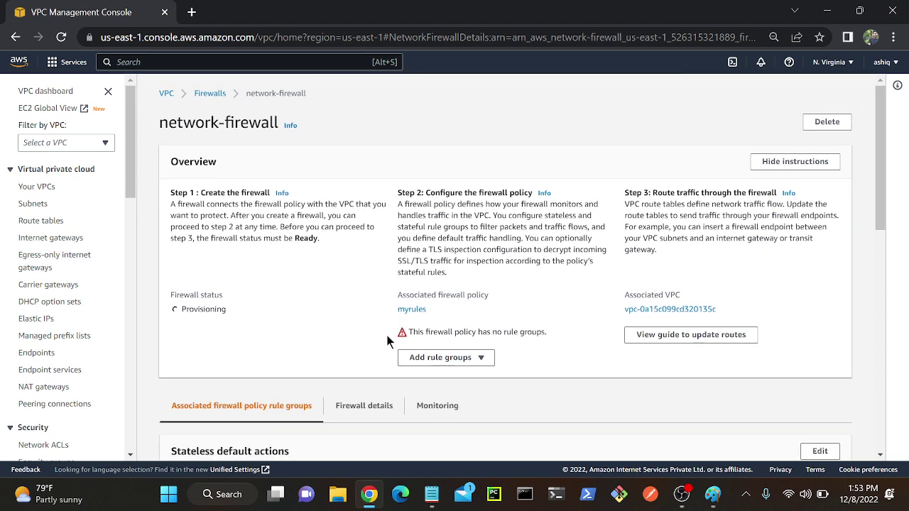
# Step: Start creating a stateful rule group in the myrules policy, named test-firewall with a capacity of 3
pyautogui.click(419, 313)
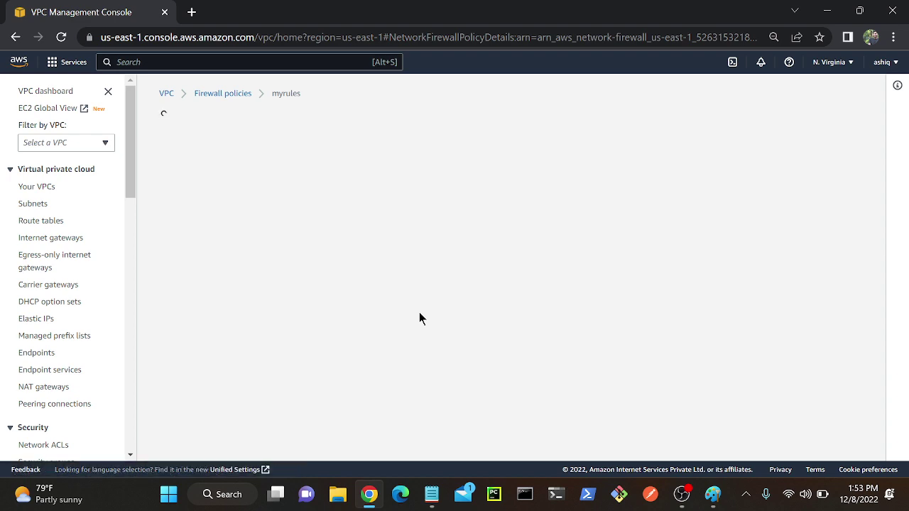
pyautogui.moveTo(879, 182); pyautogui.dragTo(879, 352)
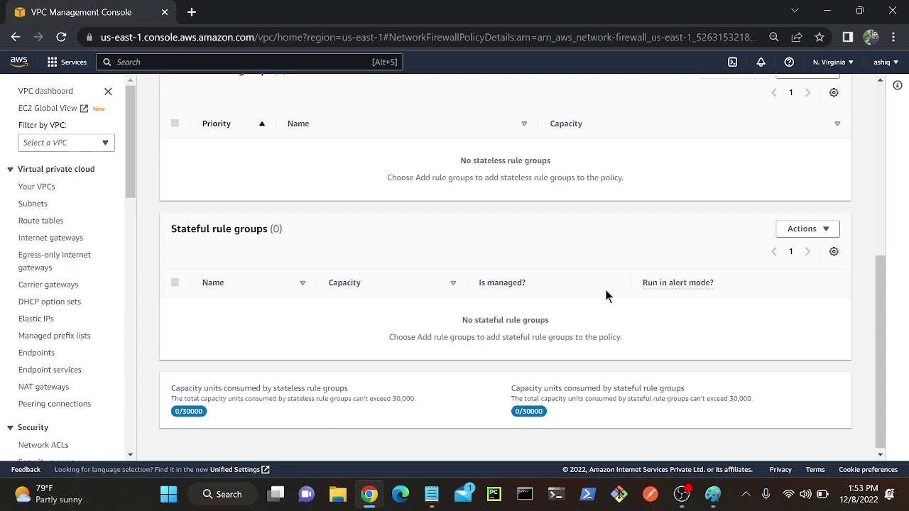
pyautogui.click(806, 233)
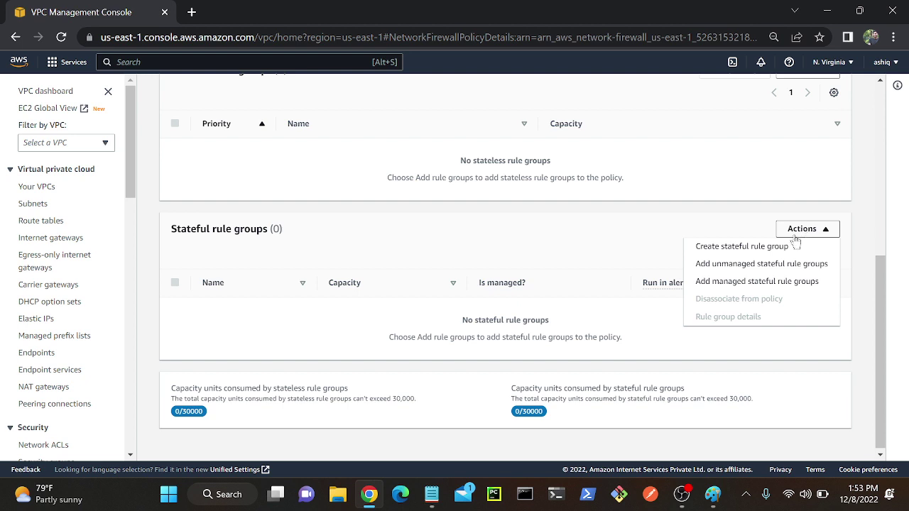
pyautogui.click(724, 248)
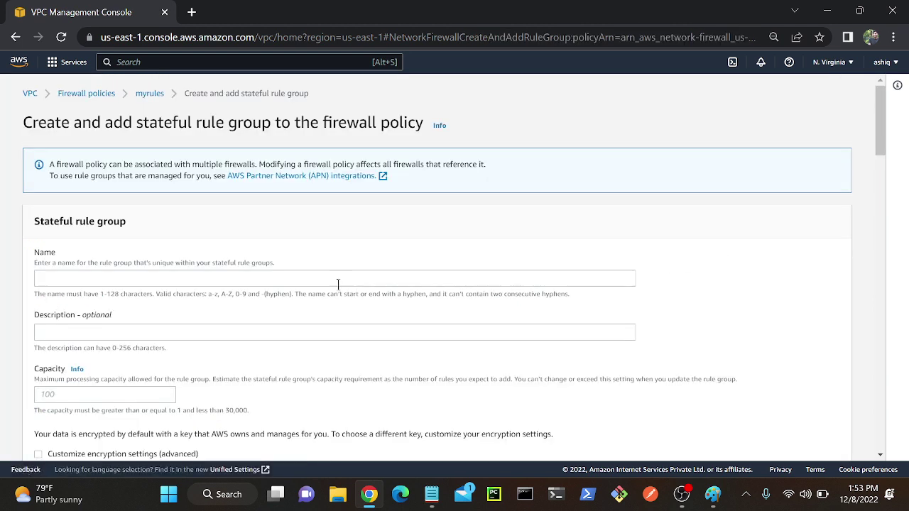
pyautogui.click(373, 280)
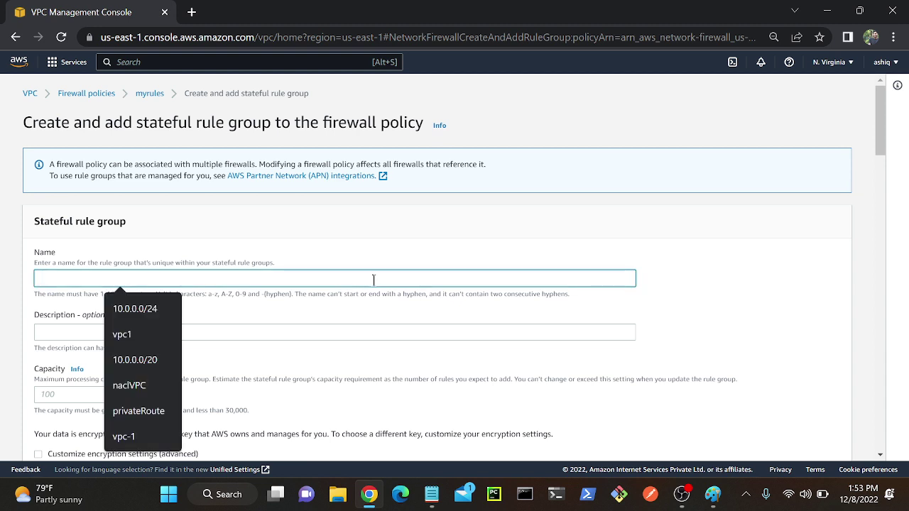
pyautogui.write('te')
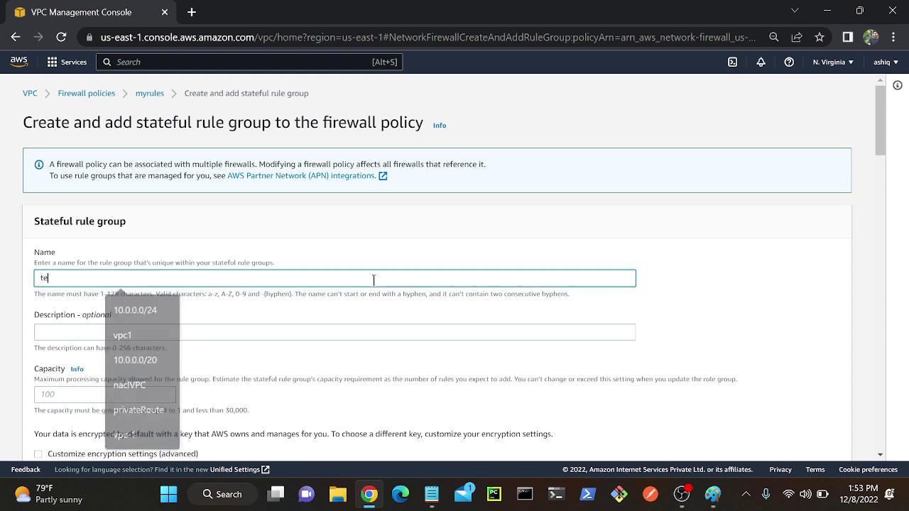
pyautogui.write('st-firewall')
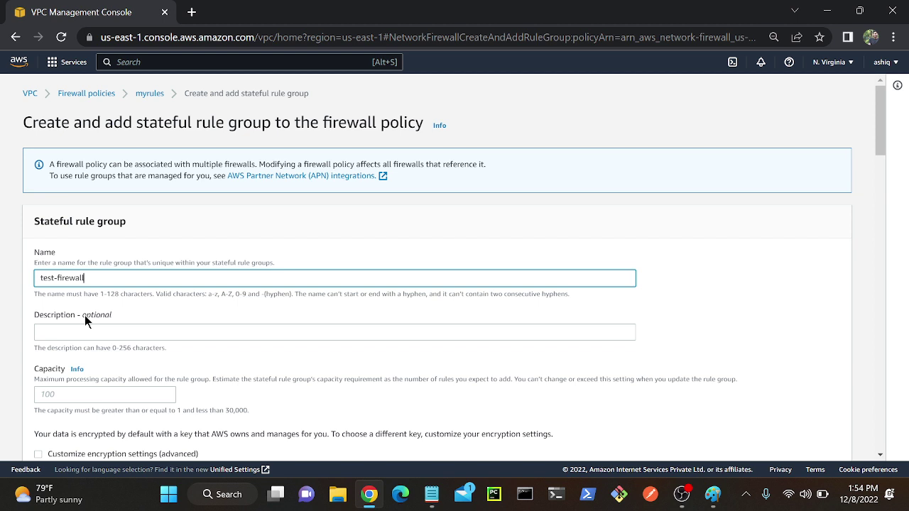
pyautogui.click(68, 398)
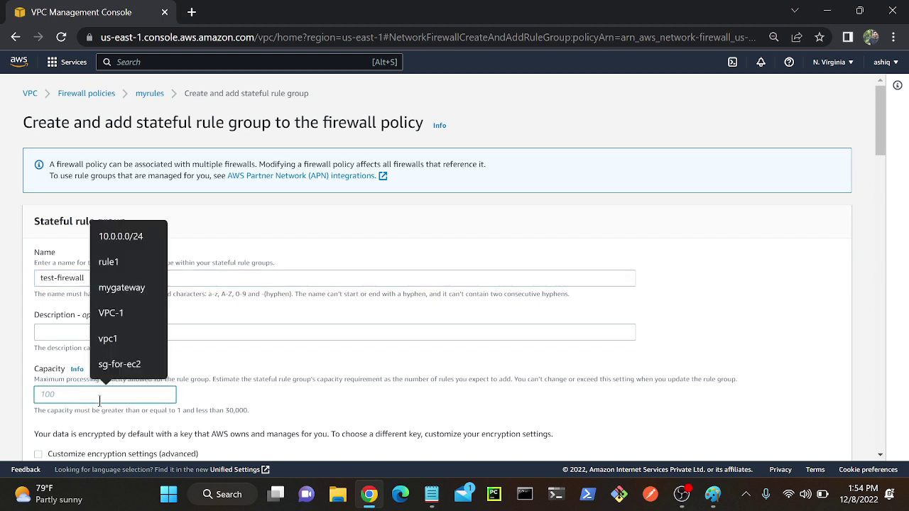
pyautogui.write('3')
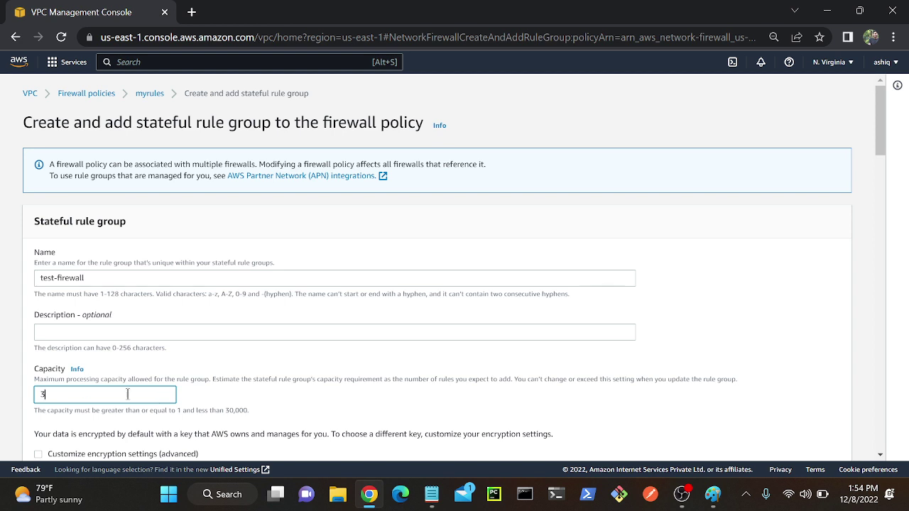
pyautogui.click(152, 415)
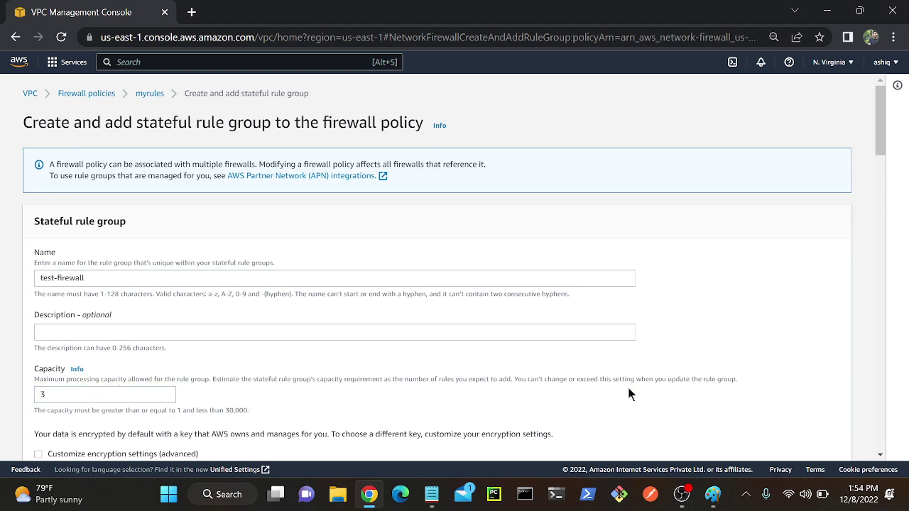
# Step: Switch the stateful rule group option to Domain list and back to 5-tuple
pyautogui.moveTo(883, 108); pyautogui.dragTo(875, 159)
pyautogui.scroll(-1, 870, 168)
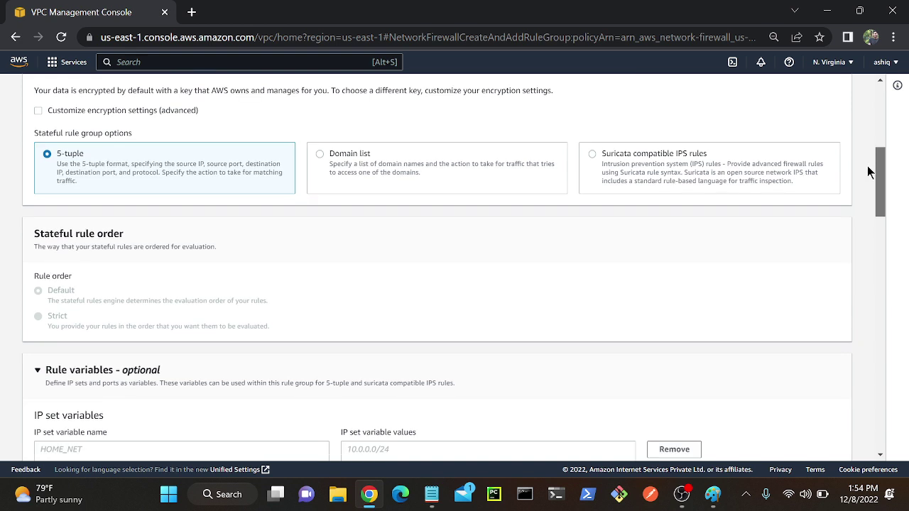
pyautogui.click(387, 172)
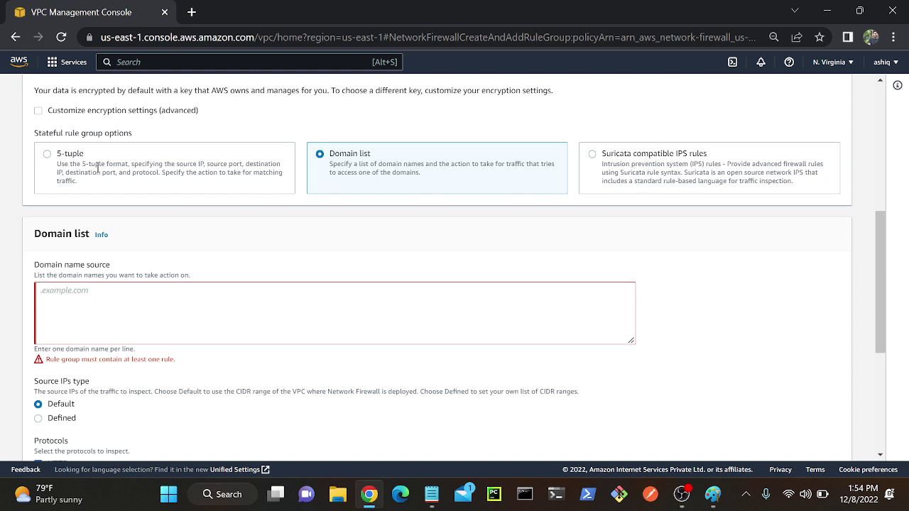
pyautogui.click(74, 164)
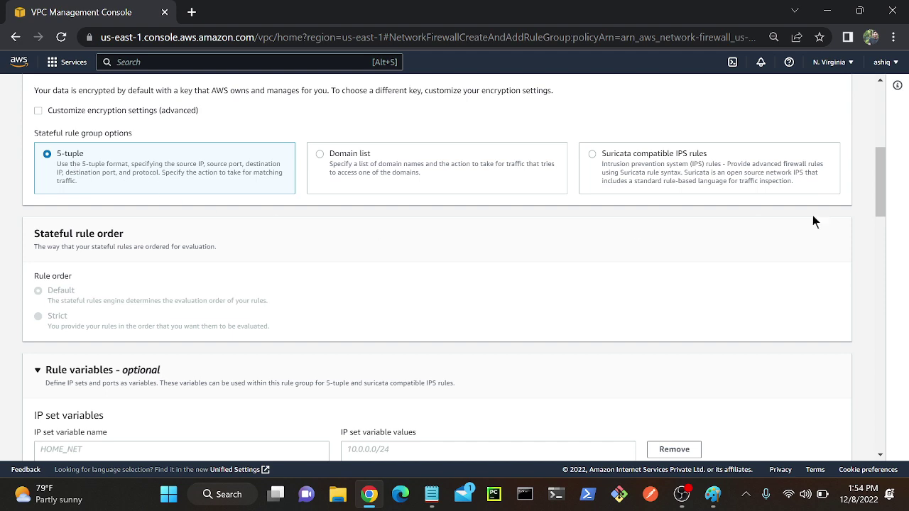
# Step: Add a stateful rule that drops forward HTTP traffic from any source and port to any destination and port
pyautogui.moveTo(880, 181); pyautogui.dragTo(884, 327)
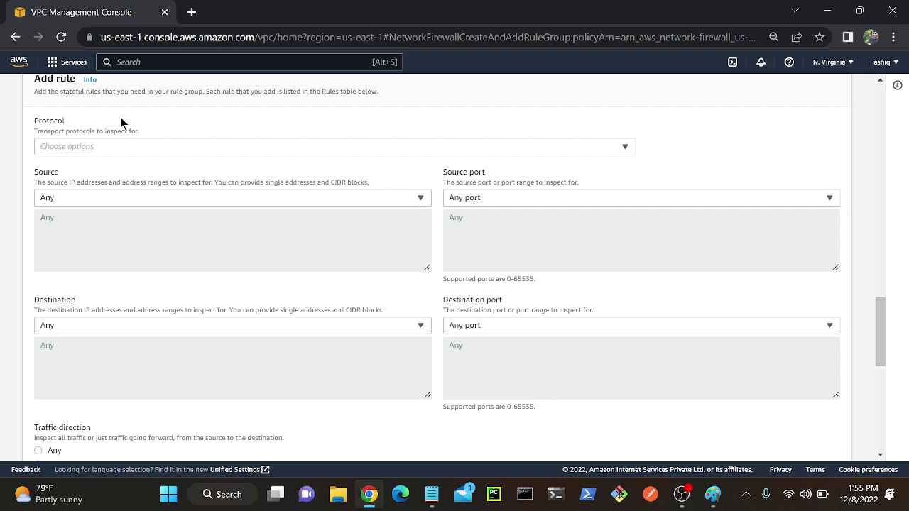
pyautogui.click(84, 147)
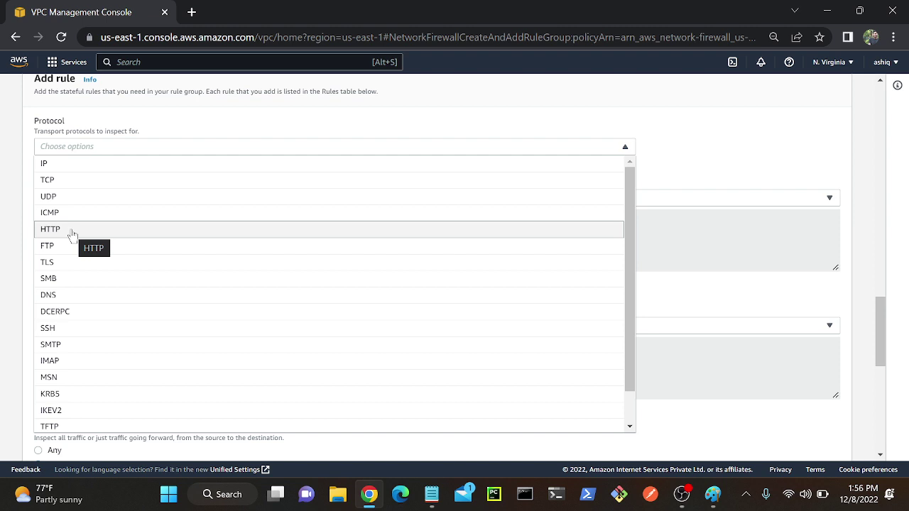
pyautogui.click(72, 230)
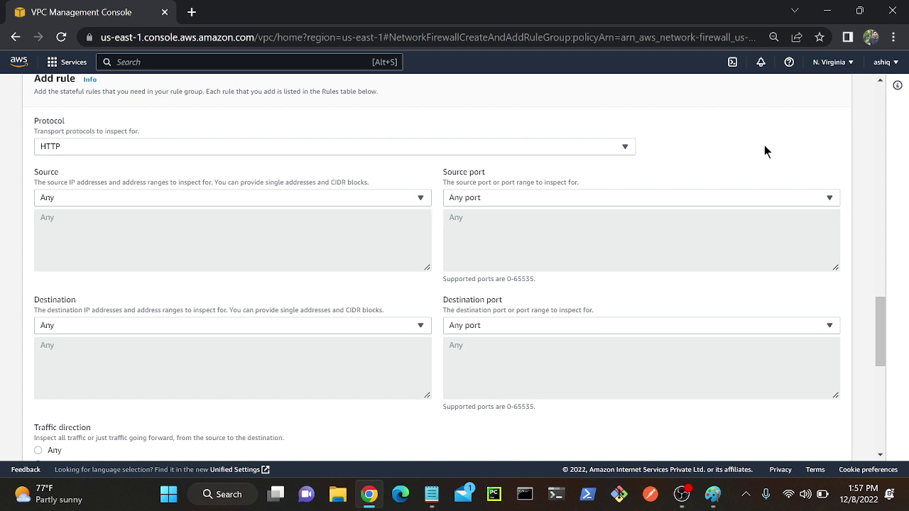
pyautogui.moveTo(880, 329); pyautogui.dragTo(881, 375)
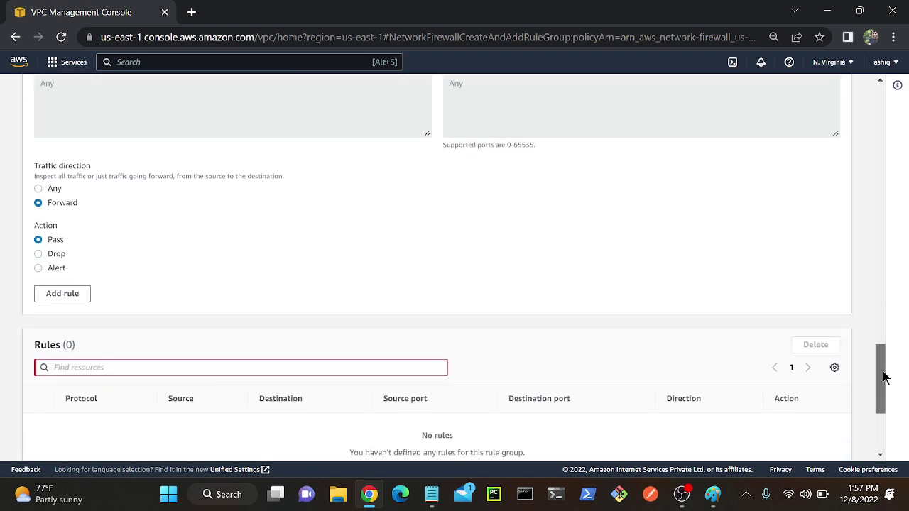
pyautogui.click(39, 256)
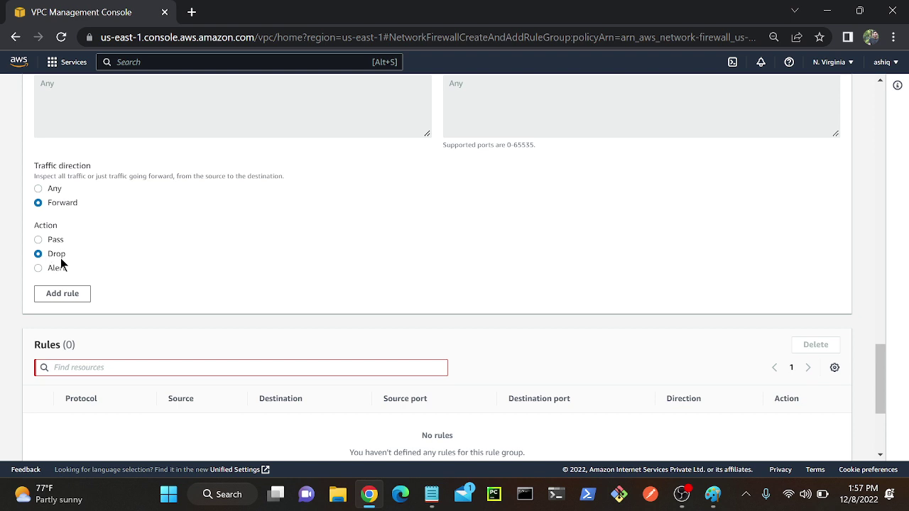
pyautogui.click(56, 299)
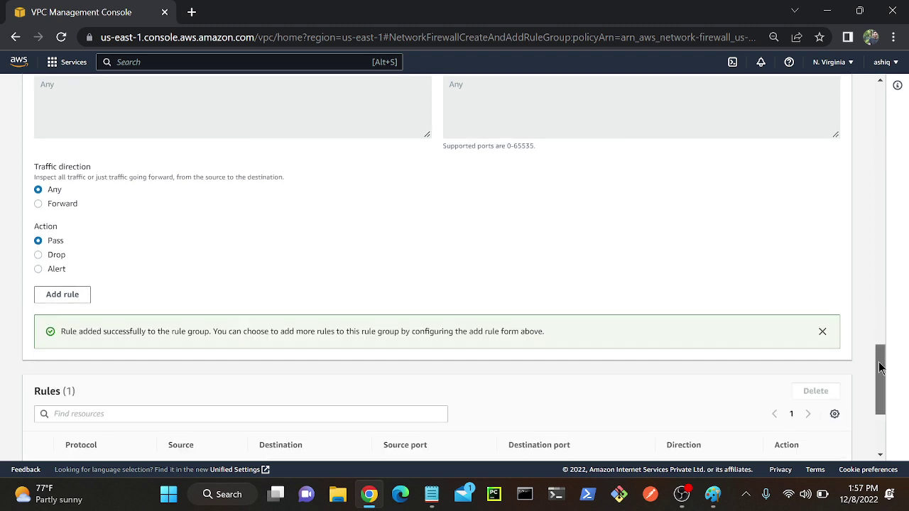
pyautogui.scroll(-3, 653, 389)
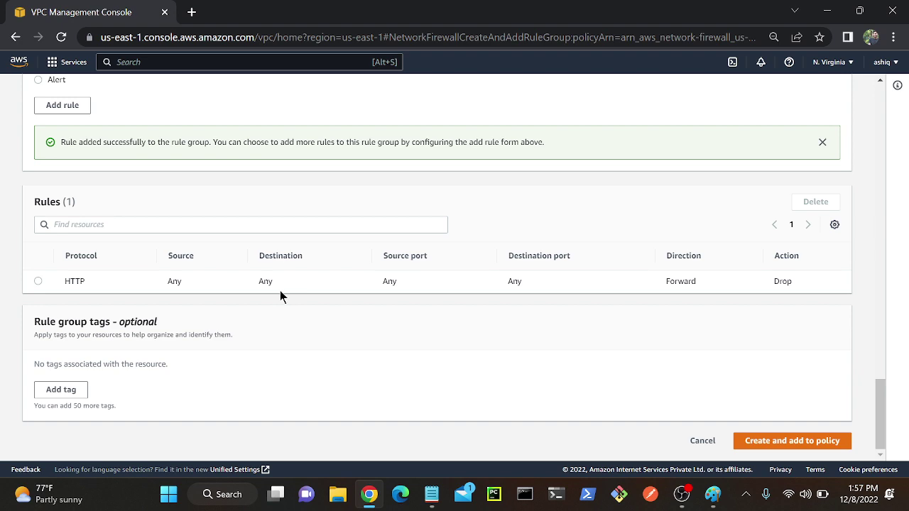
# Step: Add a stateful rule that passes forward SSH traffic between any addresses and ports, and create the rule group in the policy
pyautogui.moveTo(880, 401); pyautogui.dragTo(844, 294)
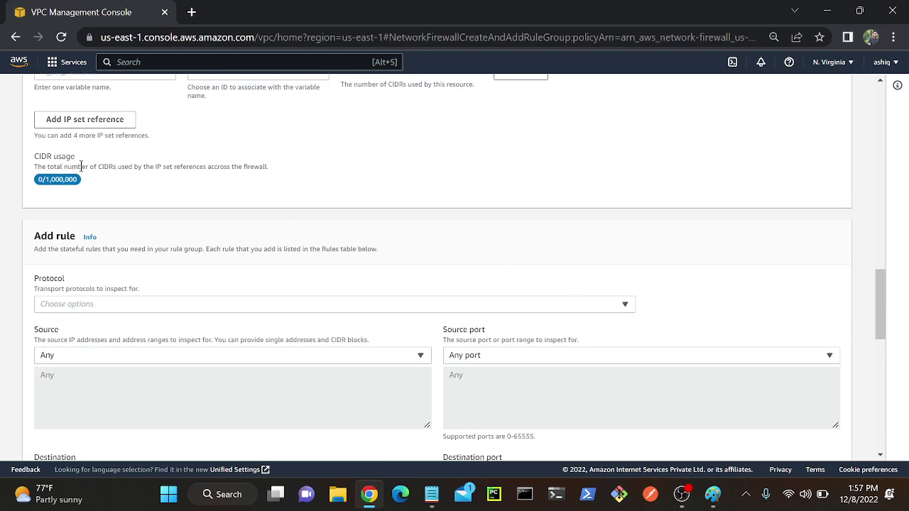
pyautogui.click(73, 306)
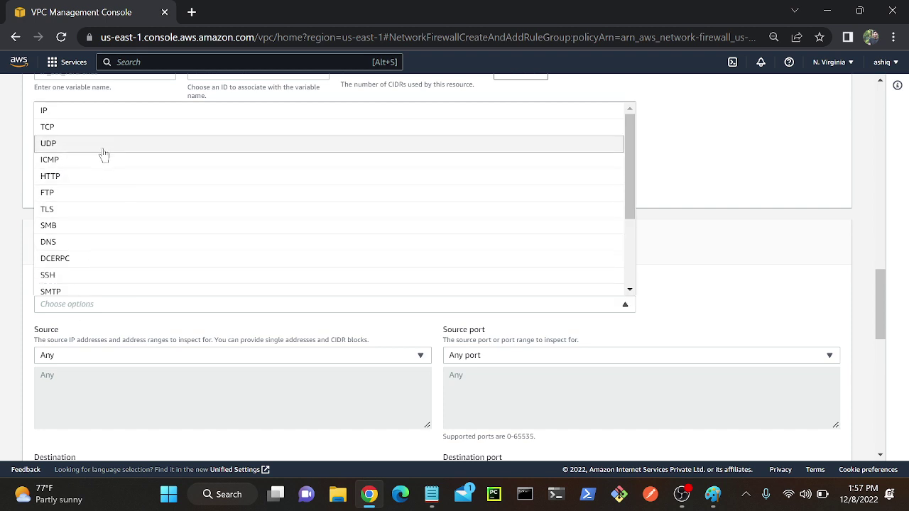
pyautogui.click(59, 277)
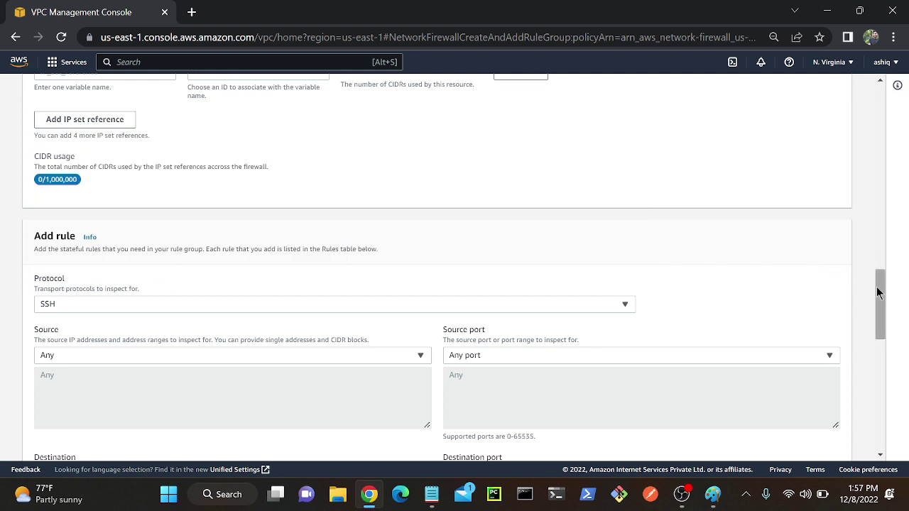
pyautogui.moveTo(879, 293); pyautogui.dragTo(880, 361)
pyautogui.scroll(2, 309, 178)
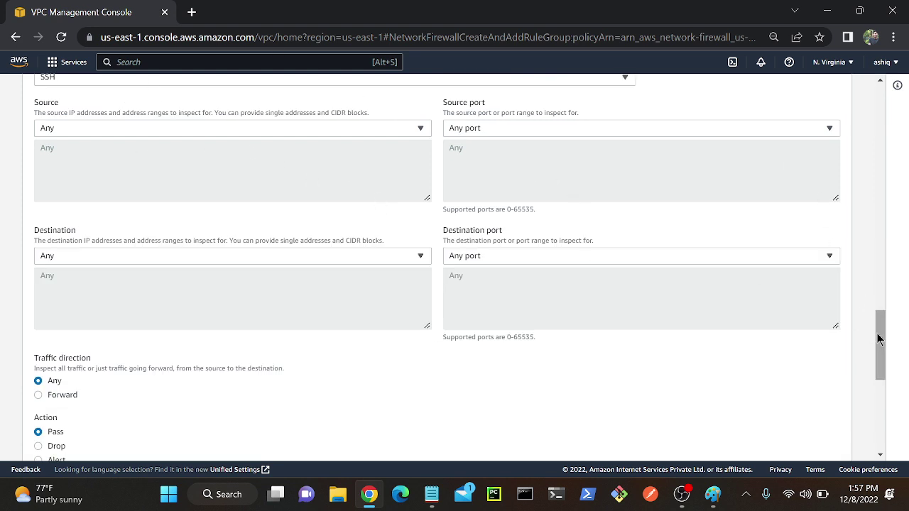
pyautogui.scroll(-2, 879, 337)
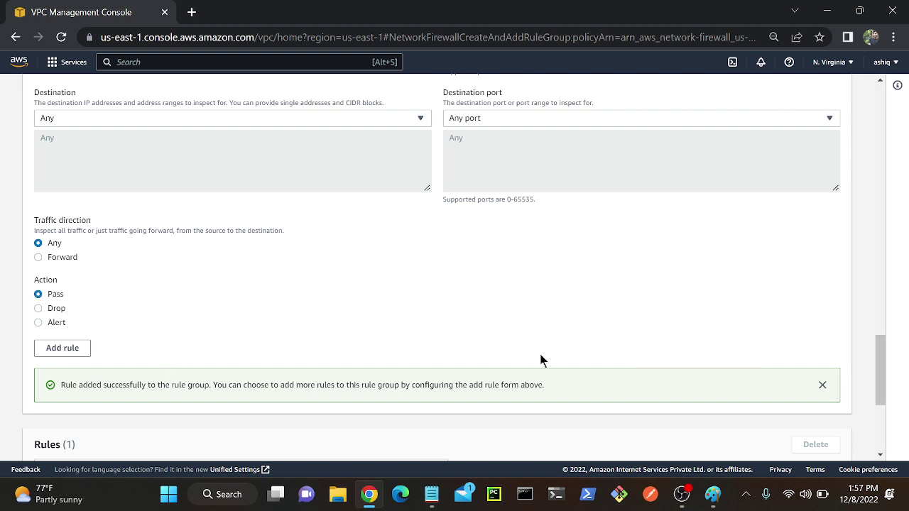
pyautogui.click(55, 348)
pyautogui.moveTo(878, 361); pyautogui.dragTo(873, 408)
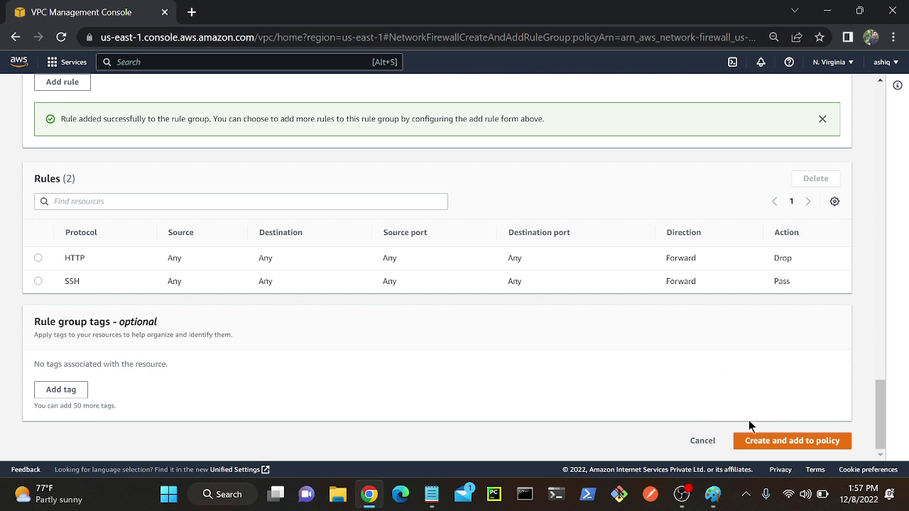
pyautogui.click(786, 443)
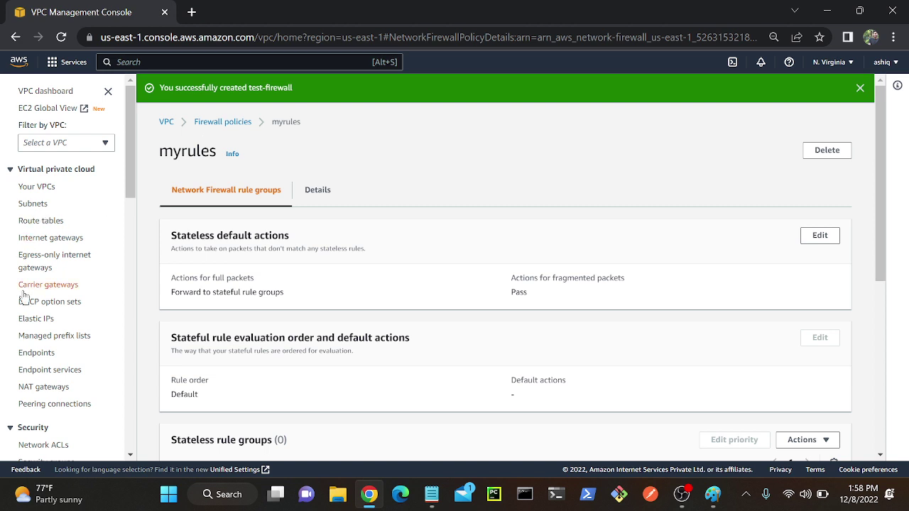
# Step: Return to the firewall policies list and open the details of the network-firewall firewall
pyautogui.click(218, 123)
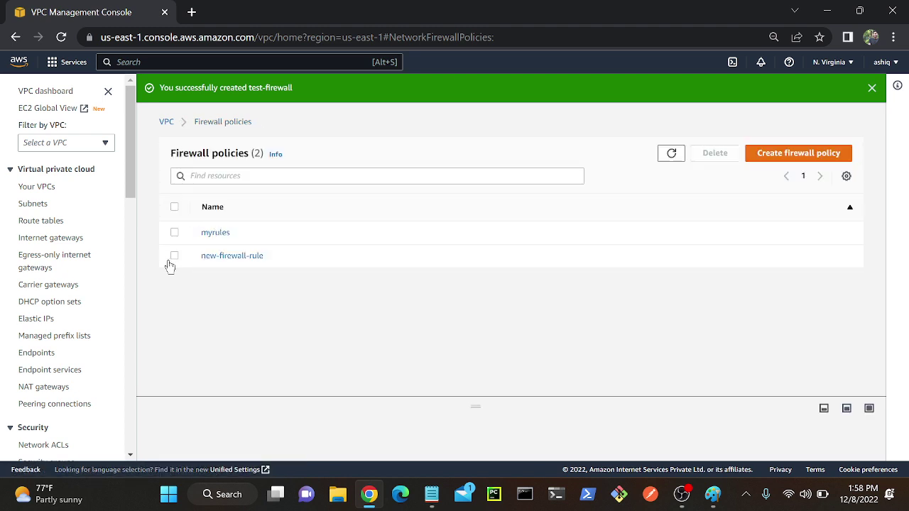
pyautogui.moveTo(127, 168); pyautogui.dragTo(115, 245)
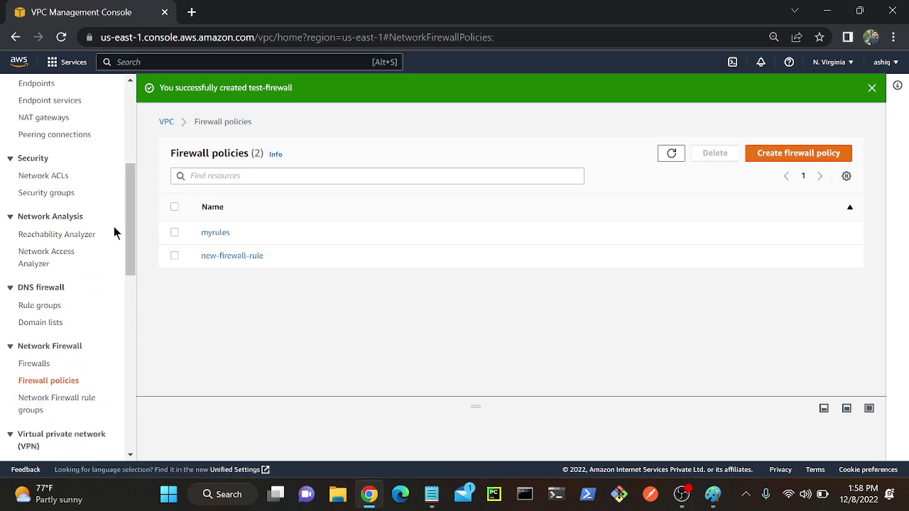
pyautogui.click(35, 366)
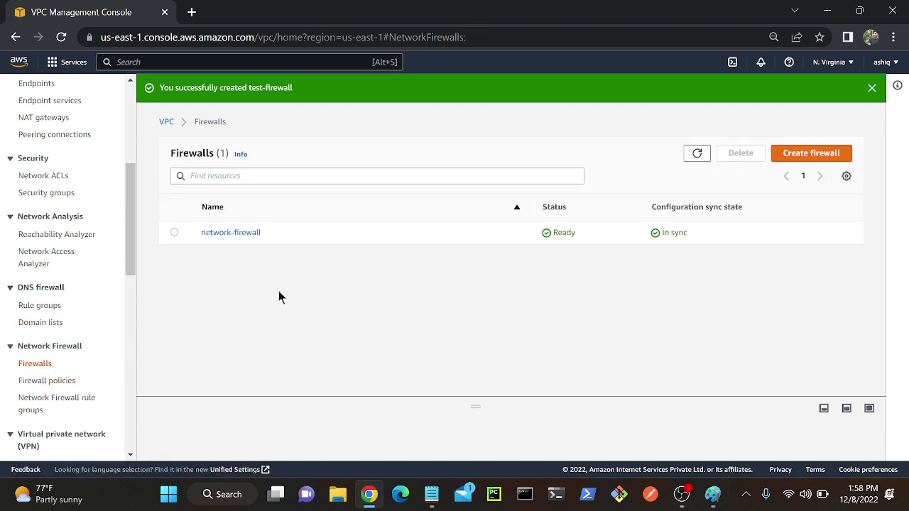
pyautogui.click(230, 232)
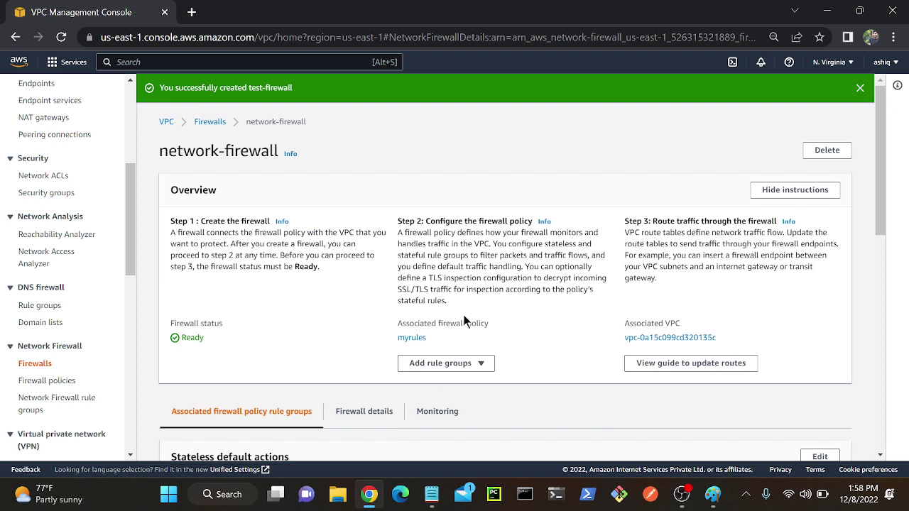
# Step: Open the VPC endpoints list and examine the firewall endpoint's service name, type and status
pyautogui.moveTo(129, 192); pyautogui.dragTo(99, 167)
pyautogui.click(42, 201)
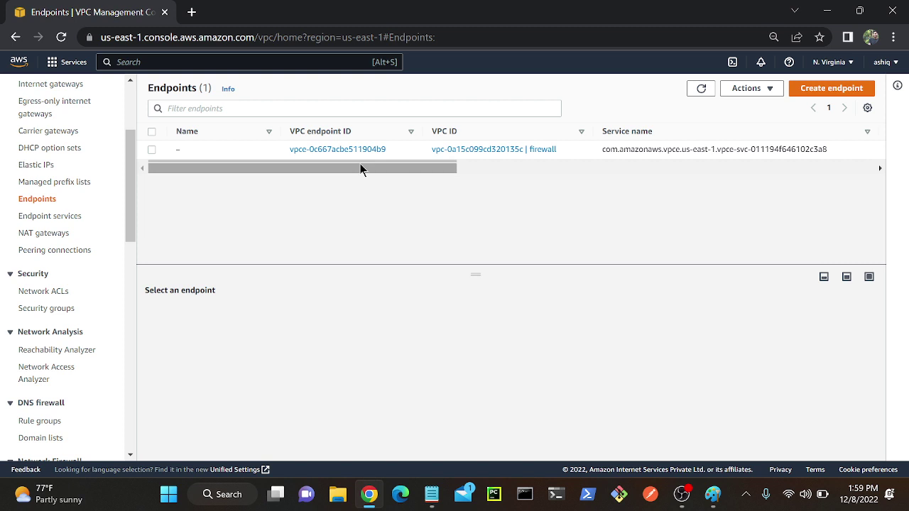
pyautogui.moveTo(360, 169); pyautogui.dragTo(575, 169)
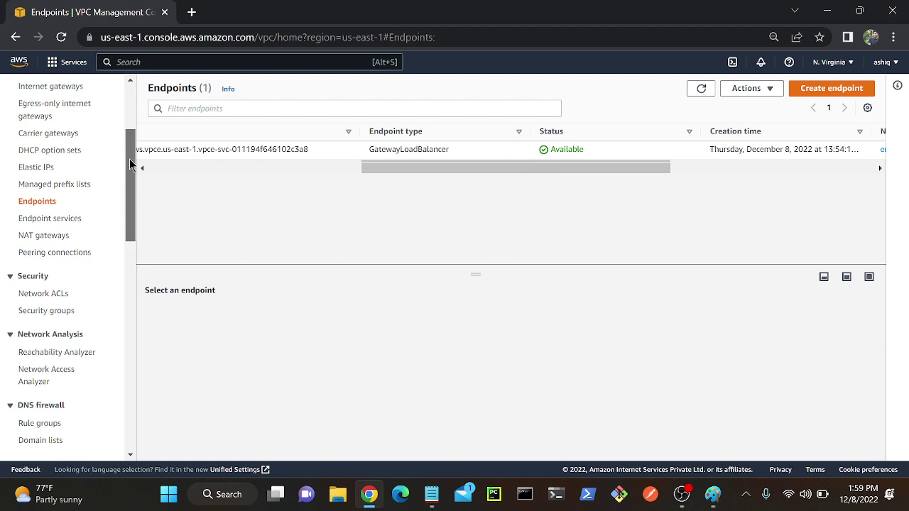
# Step: Edit the routes of the apps=rt route table and add a route with destination 0.0.0.0/0
pyautogui.scroll(2, 130, 163)
pyautogui.click(36, 221)
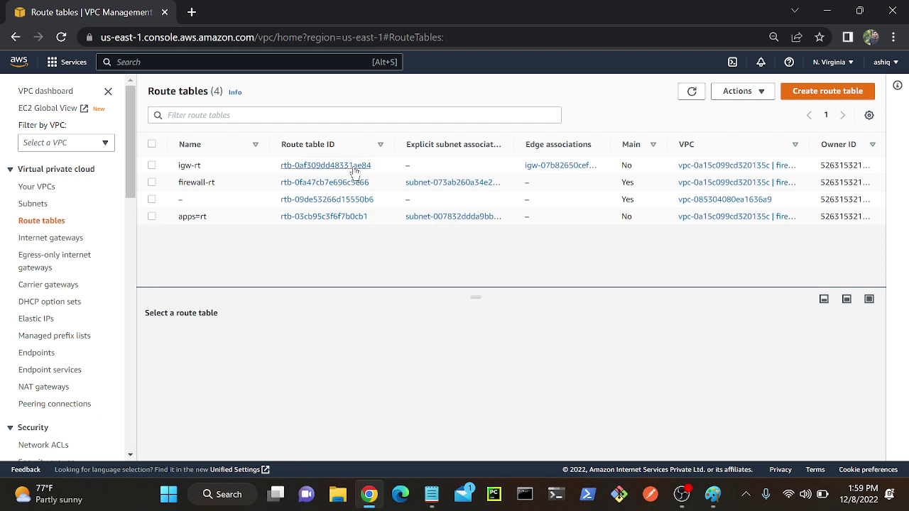
pyautogui.click(245, 216)
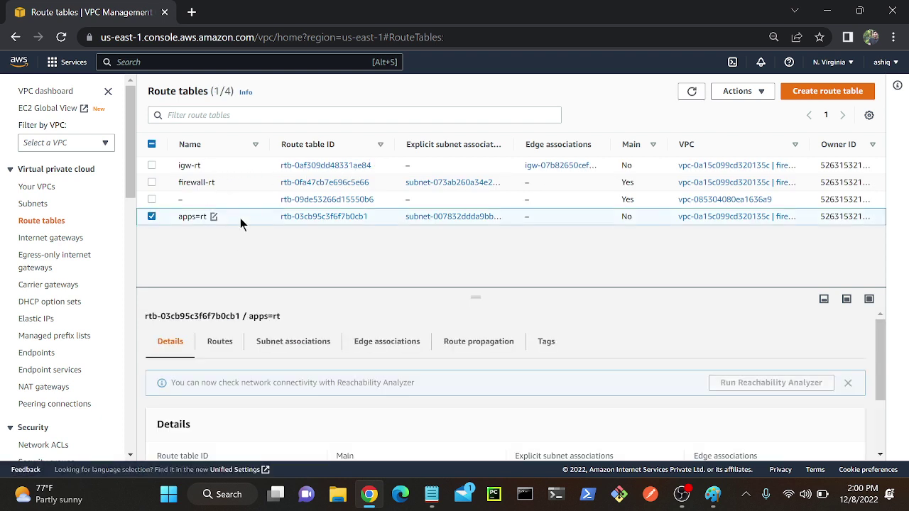
pyautogui.click(220, 342)
pyautogui.moveTo(878, 334); pyautogui.dragTo(879, 391)
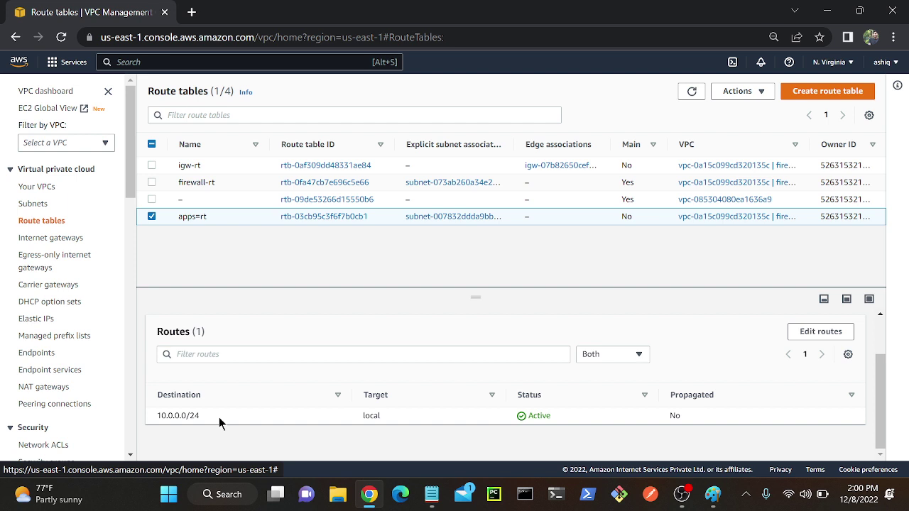
pyautogui.click(815, 335)
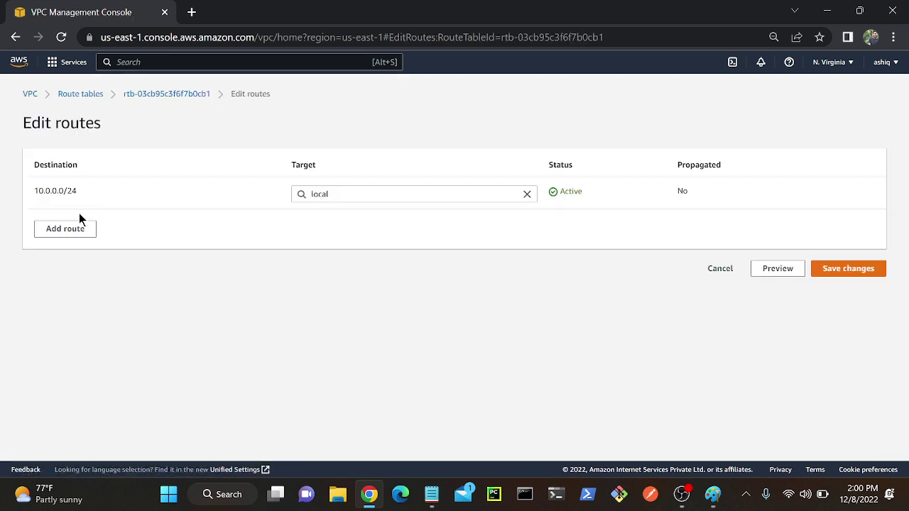
pyautogui.click(59, 226)
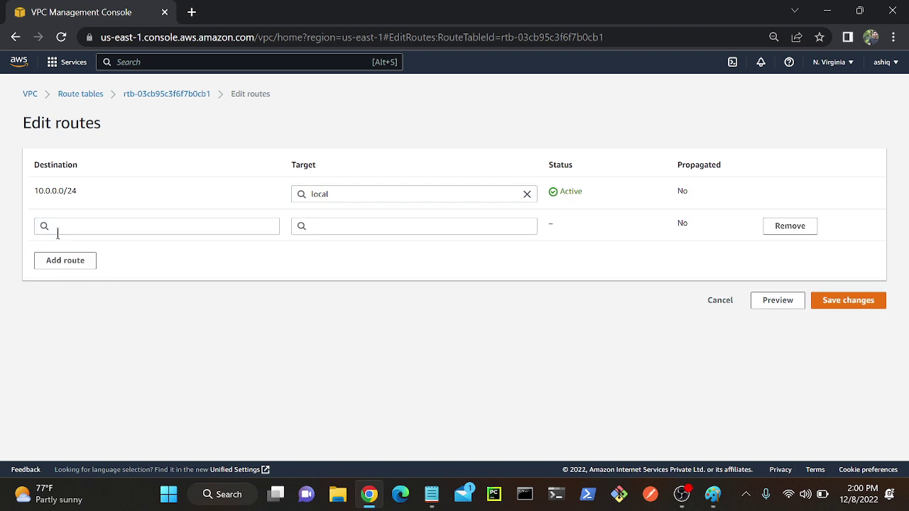
pyautogui.click(58, 233)
pyautogui.click(91, 260)
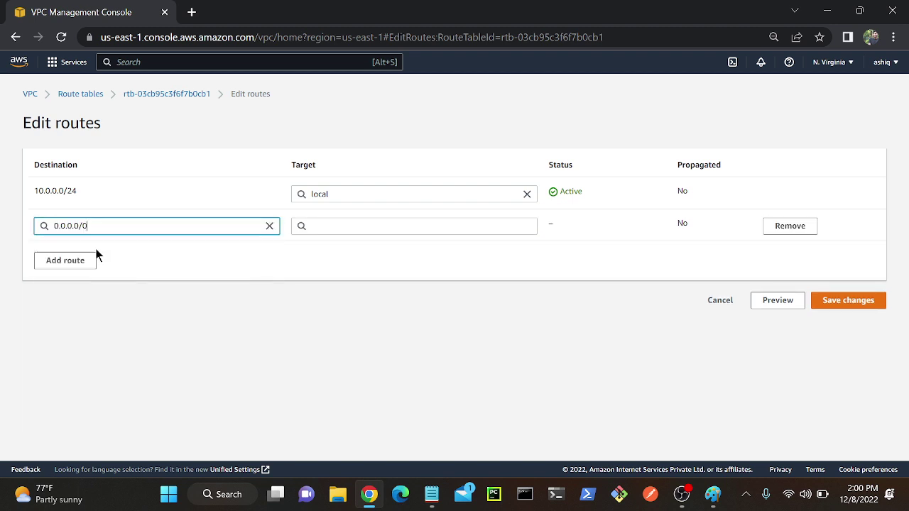
# Step: Target the 0.0.0.0/0 route to the Gateway Load Balancer endpoint vpce-0c667acbe511904b9 and save the routes
pyautogui.click(355, 227)
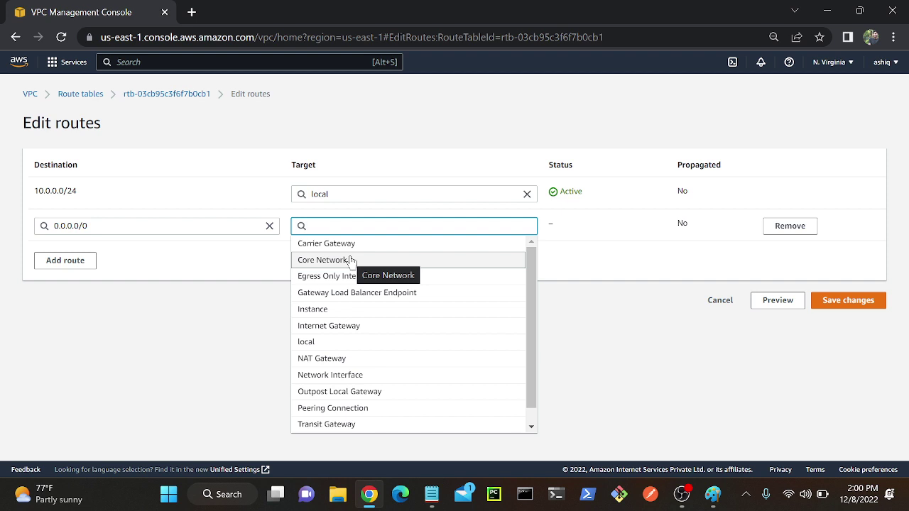
pyautogui.write('vpce-')
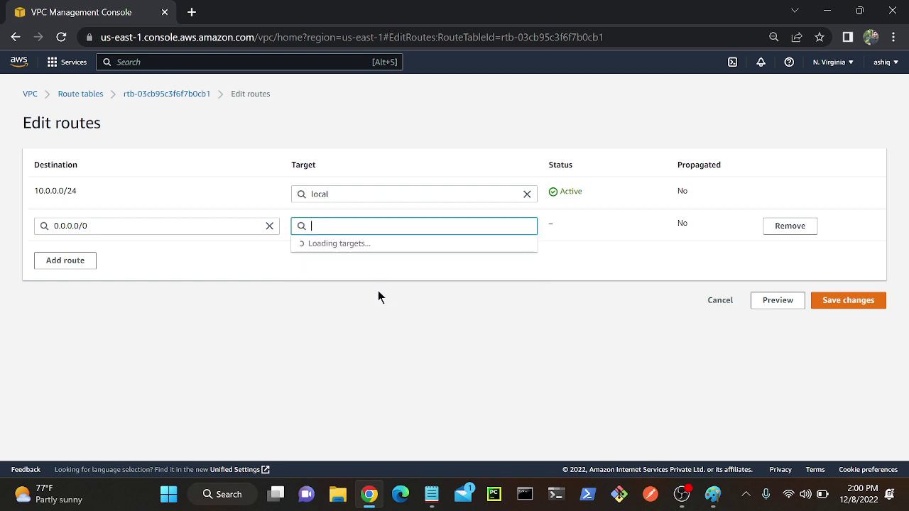
pyautogui.click(357, 244)
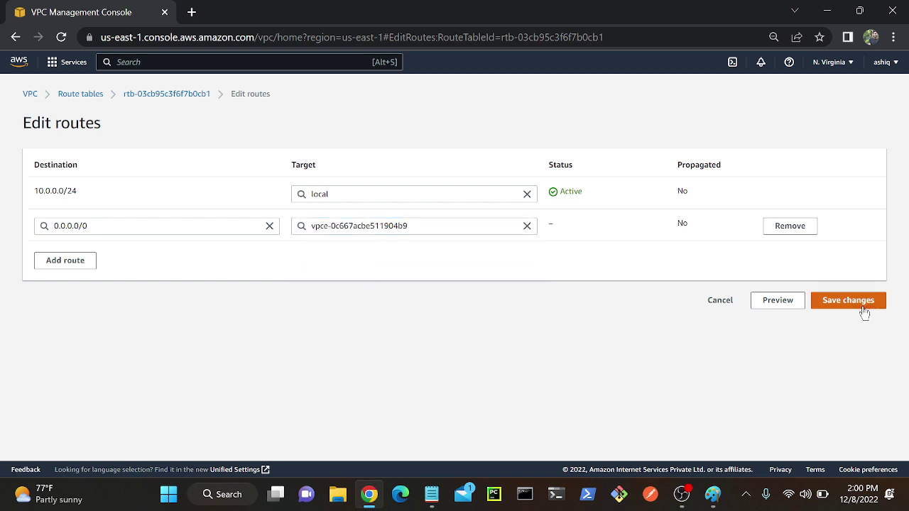
pyautogui.click(864, 307)
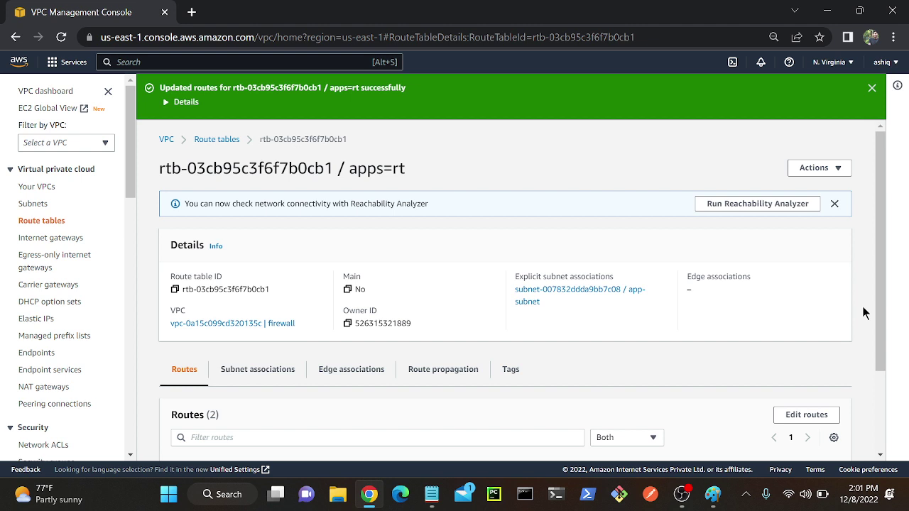
# Step: Edit the routes of the igw-rt route table and add a route with destination 10.0.0.128/25
pyautogui.click(43, 222)
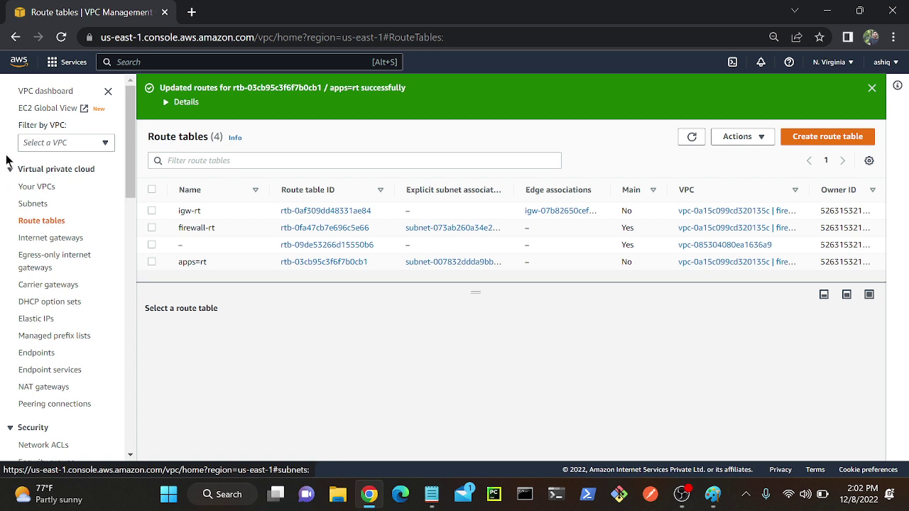
pyautogui.click(245, 215)
pyautogui.click(221, 341)
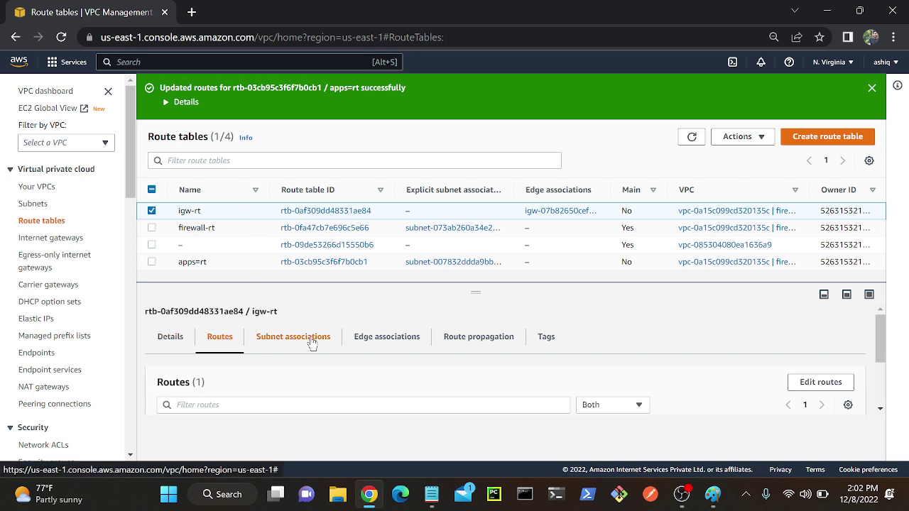
pyautogui.click(823, 380)
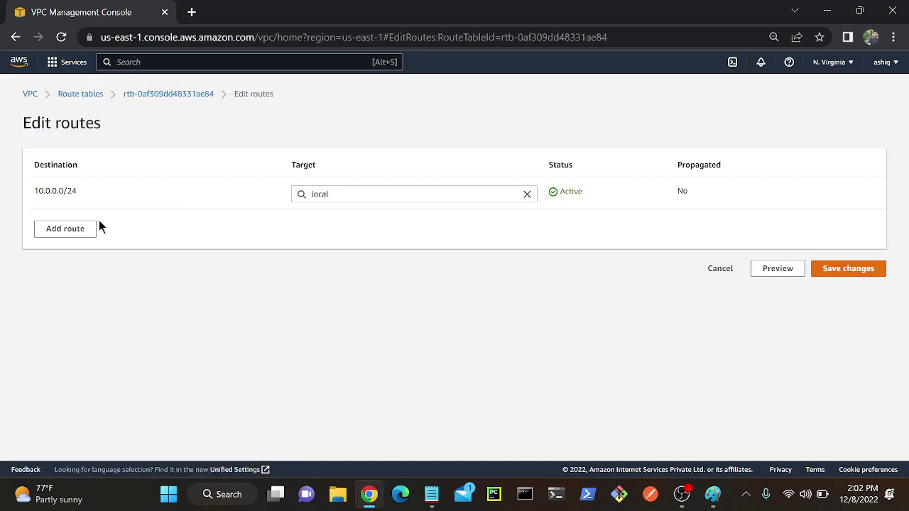
pyautogui.click(81, 232)
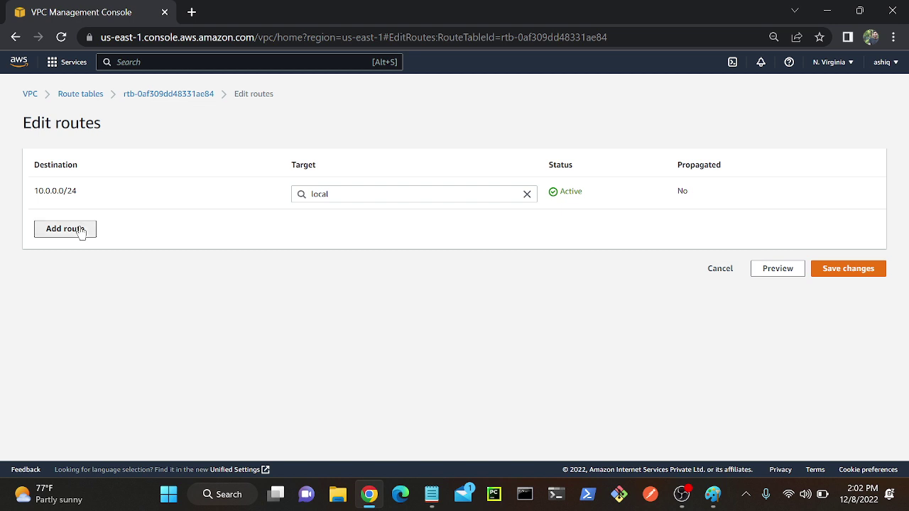
pyautogui.click(66, 225)
pyautogui.write('10')
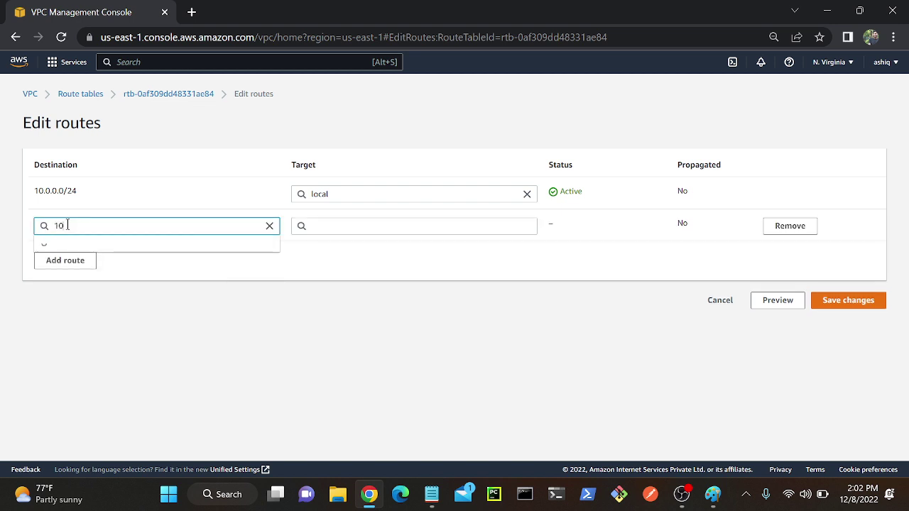
pyautogui.write('.0.0.128/')
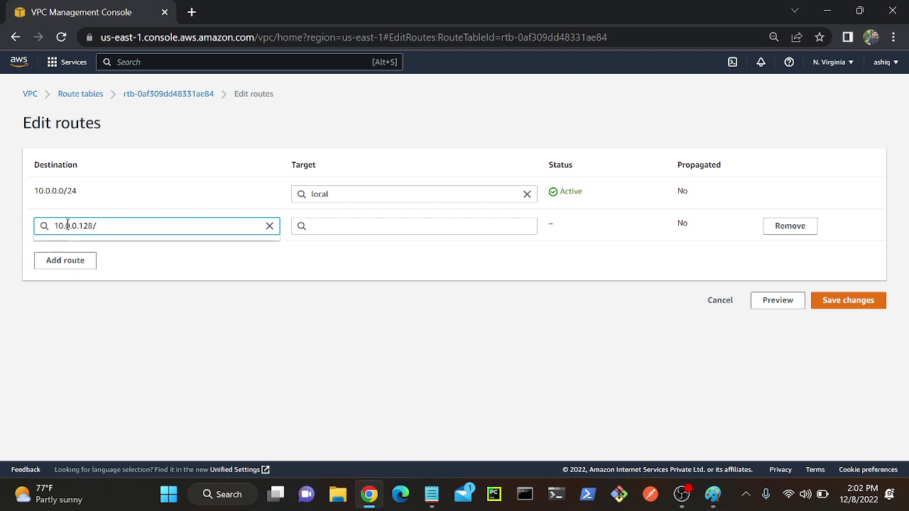
pyautogui.write('25')
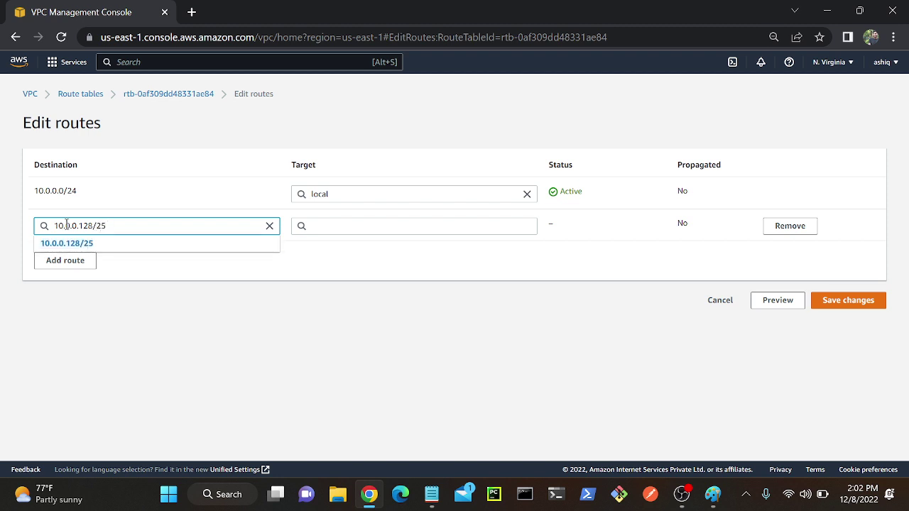
pyautogui.click(103, 245)
# Step: Target the 10.0.0.128/25 route to the Gateway Load Balancer endpoint vpce-0c667acbe511904b9 and save the routes
pyautogui.click(363, 226)
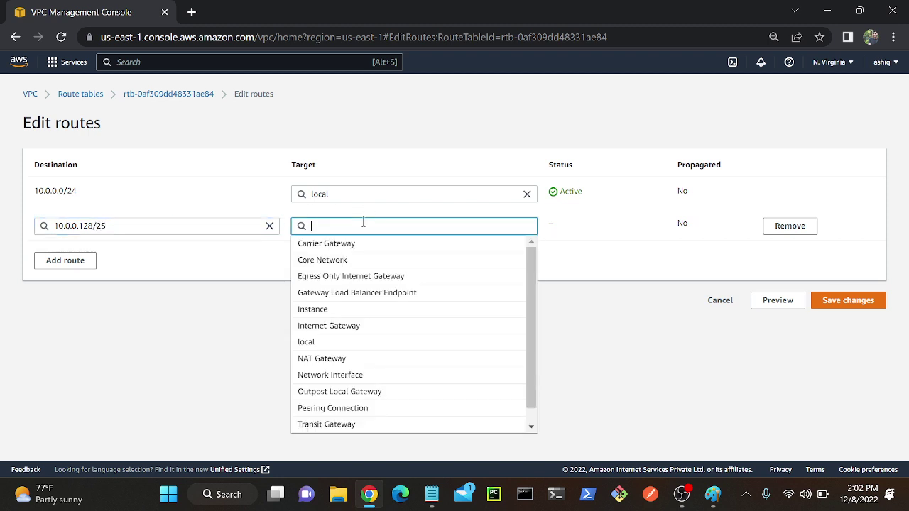
pyautogui.click(368, 293)
pyautogui.write('vpce-')
pyautogui.click(323, 245)
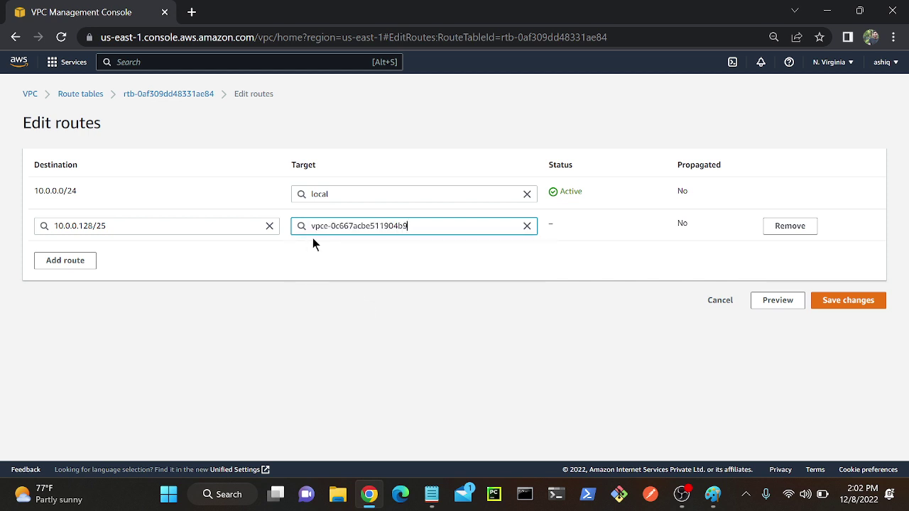
pyautogui.click(835, 301)
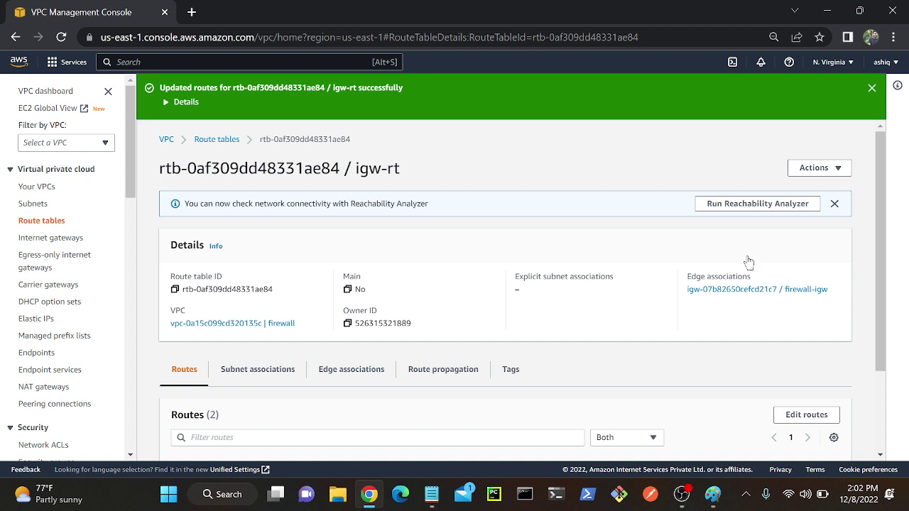
# Step: Duplicate the browser tab showing the igw-rt route table
pyautogui.rightClick(56, 17)
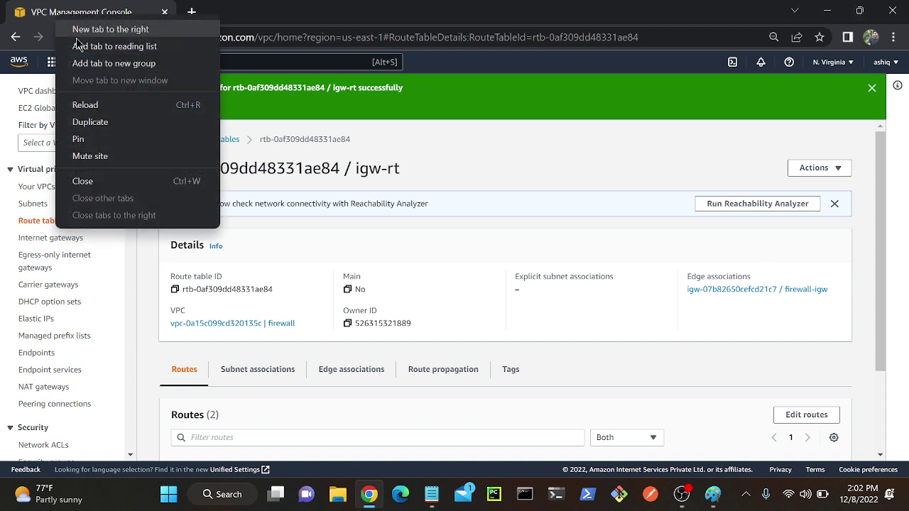
pyautogui.click(105, 121)
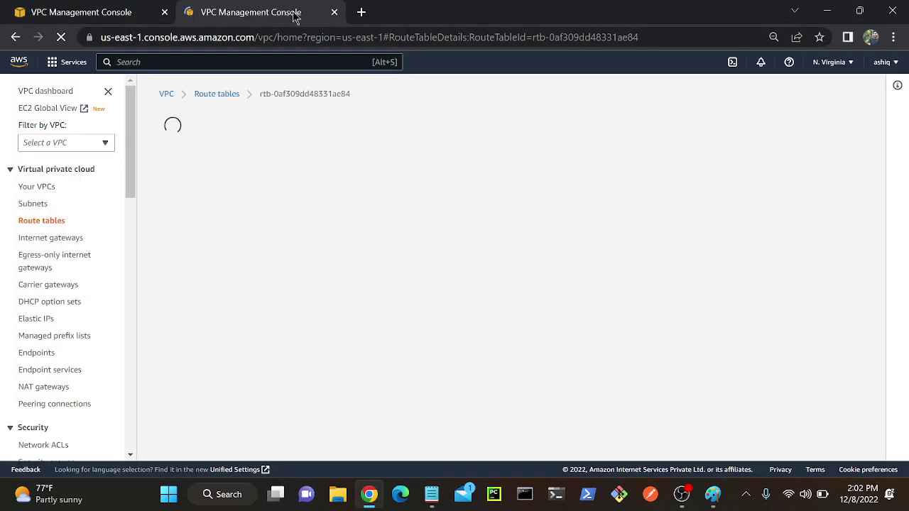
# Step: Search the services for ec2 and open the EC2 console in a new browser tab
pyautogui.click(203, 61)
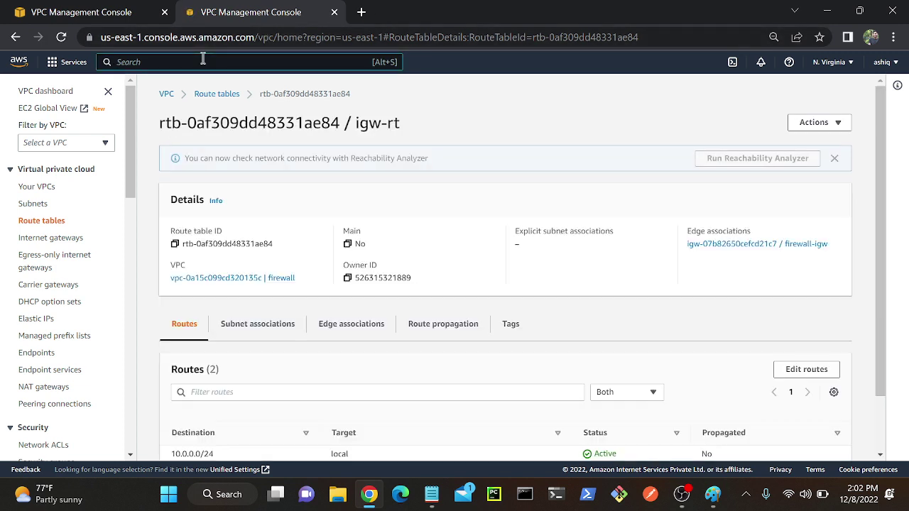
pyautogui.write('s')
pyautogui.press('BackSpace')
pyautogui.write('ec2')
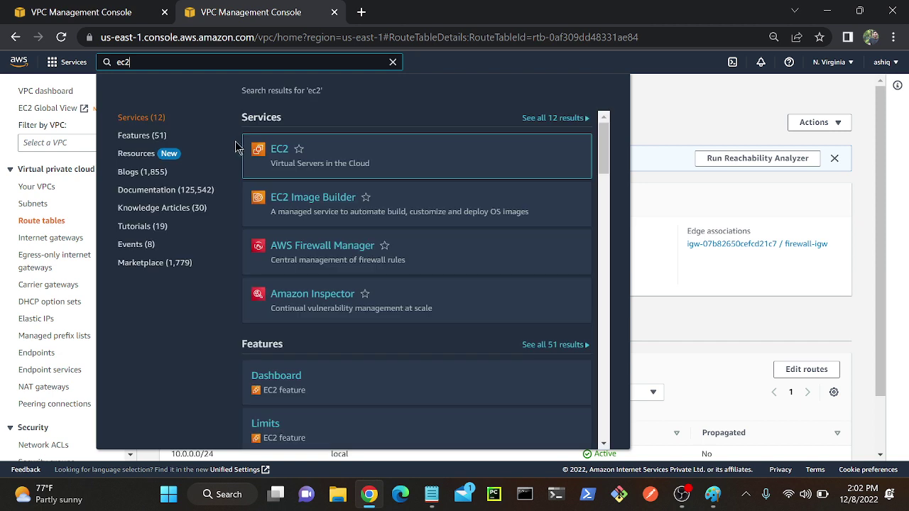
pyautogui.rightClick(300, 157)
pyautogui.click(330, 163)
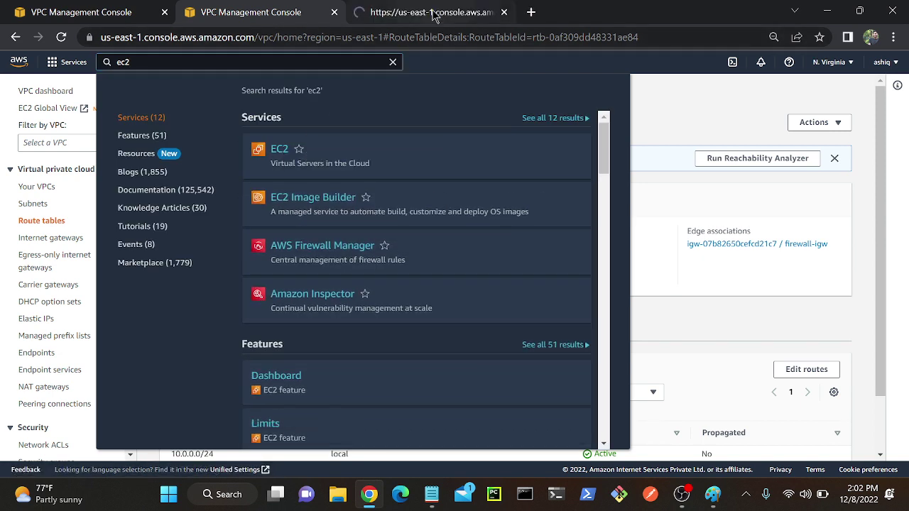
pyautogui.click(419, 12)
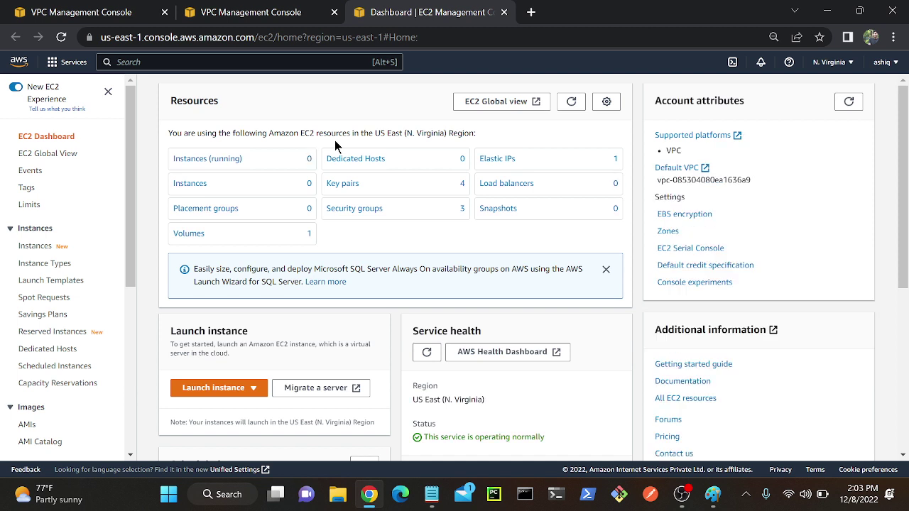
# Step: Start launching a new EC2 instance named critical-vm with the existing key pair key1
pyautogui.click(227, 163)
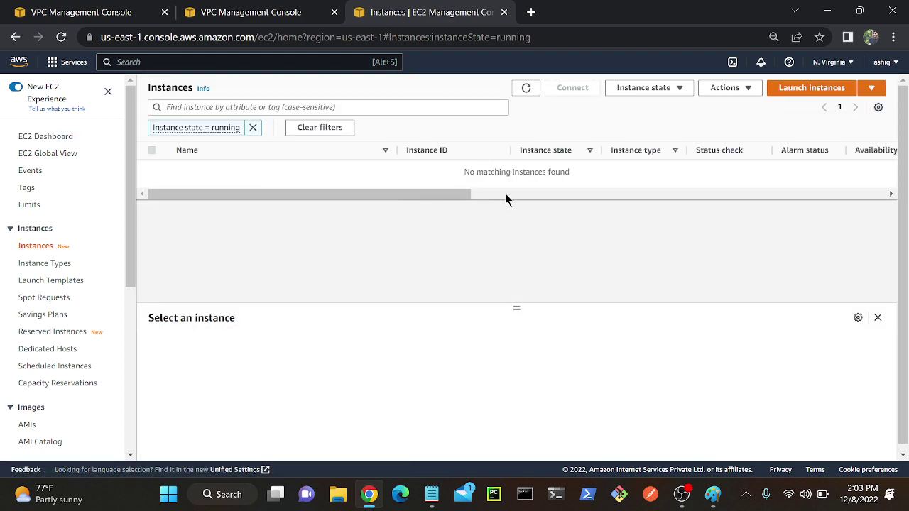
pyautogui.click(798, 91)
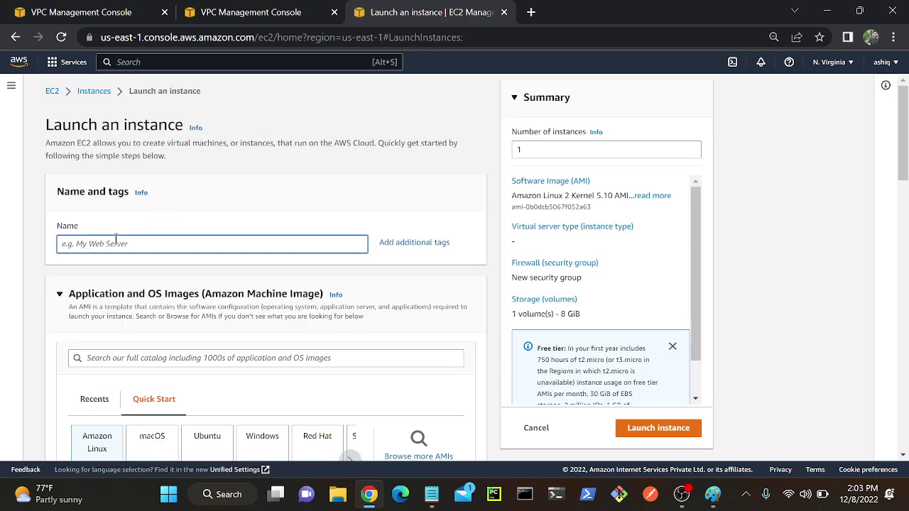
pyautogui.write('cri')
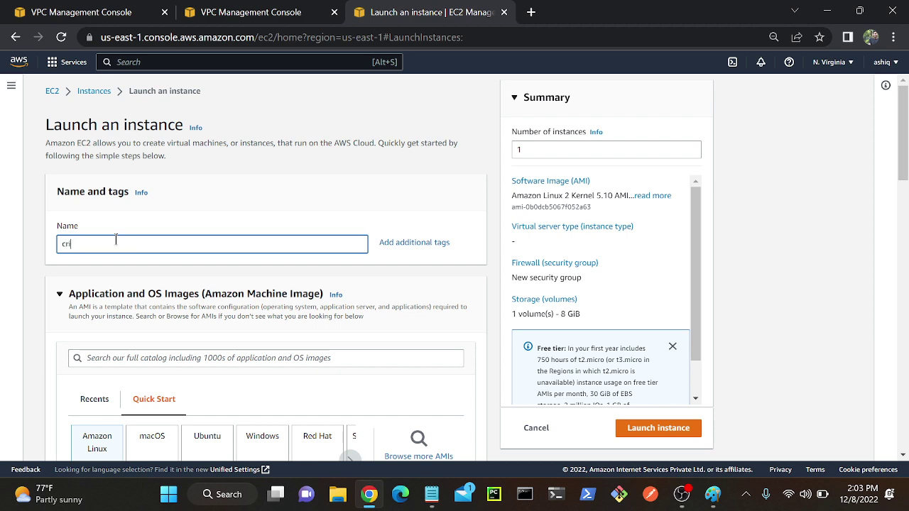
pyautogui.write('tical-vm')
pyautogui.moveTo(899, 138); pyautogui.dragTo(899, 295)
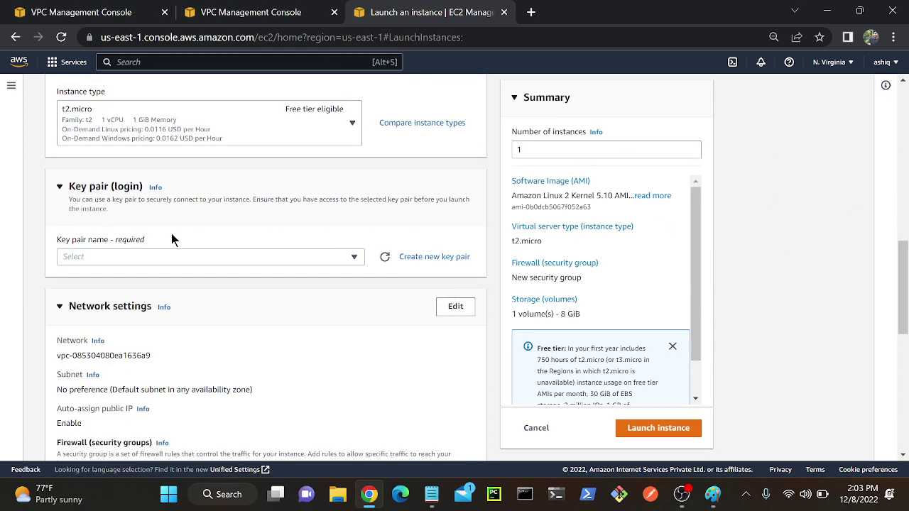
pyautogui.click(126, 259)
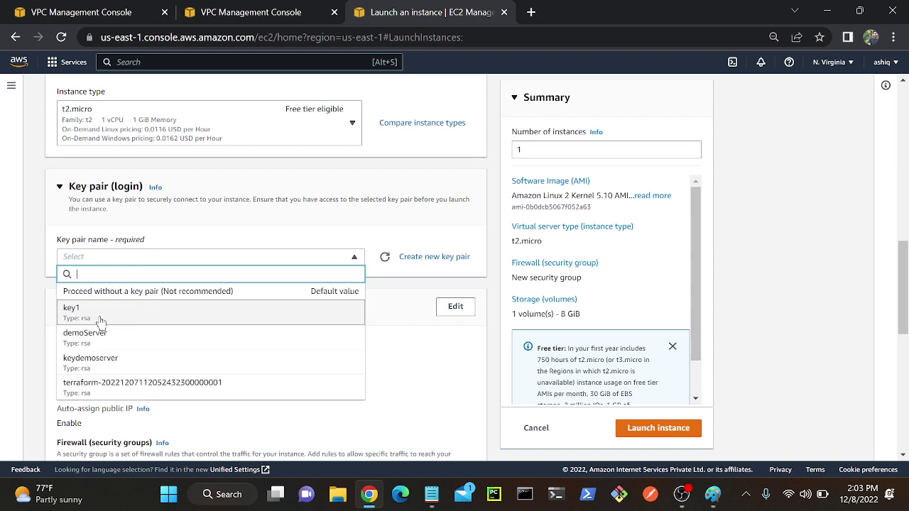
pyautogui.click(103, 322)
# Step: Edit the instance's network settings to use the firewall VPC and app-subnet, with auto-assign public IP enabled
pyautogui.moveTo(900, 288); pyautogui.dragTo(900, 320)
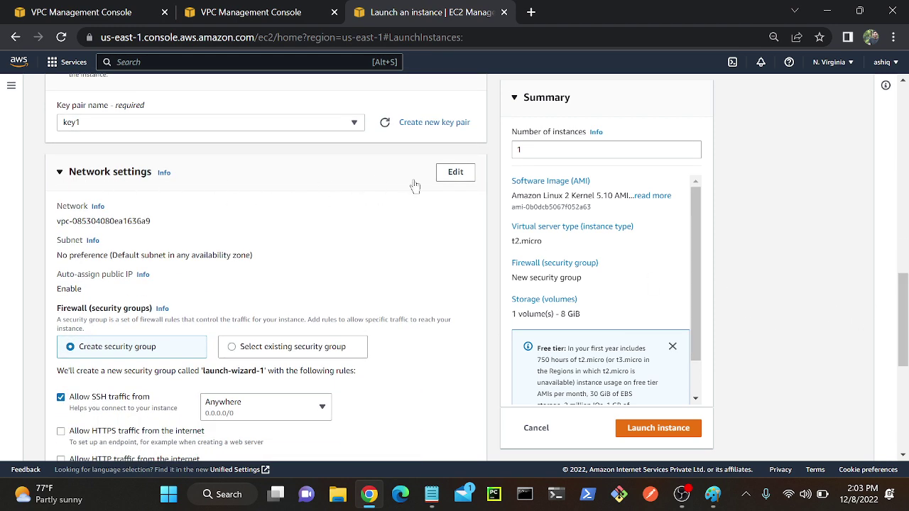
pyautogui.click(455, 173)
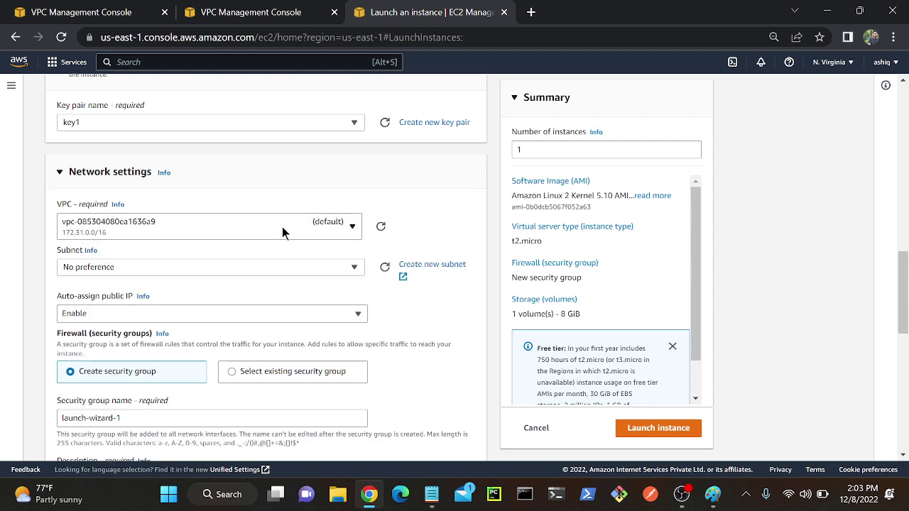
pyautogui.click(186, 232)
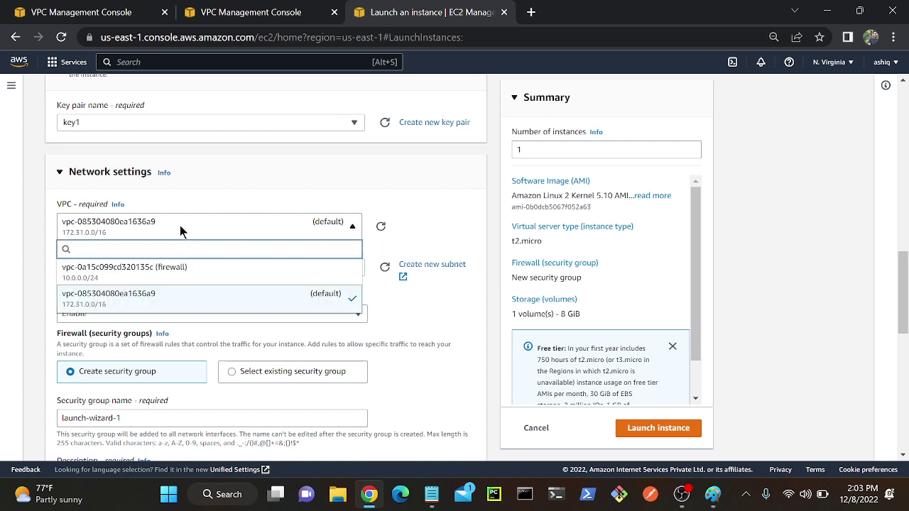
pyautogui.click(191, 272)
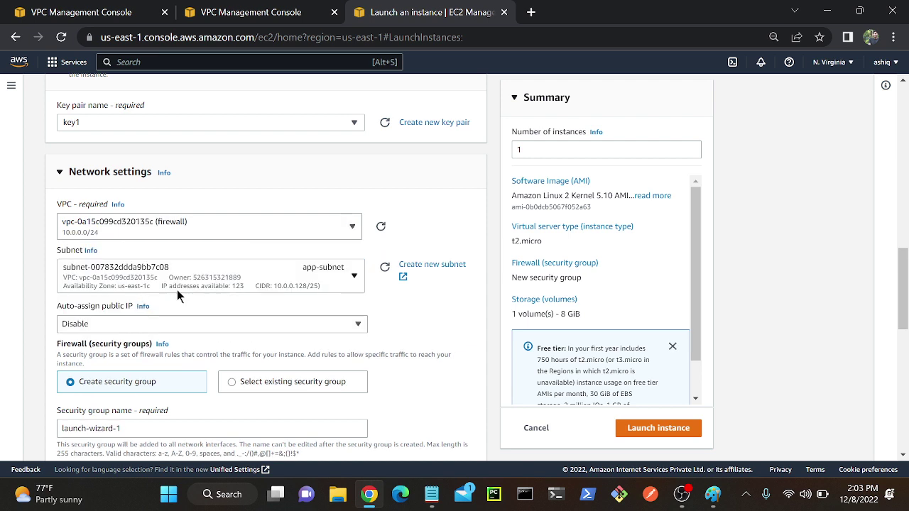
pyautogui.click(308, 284)
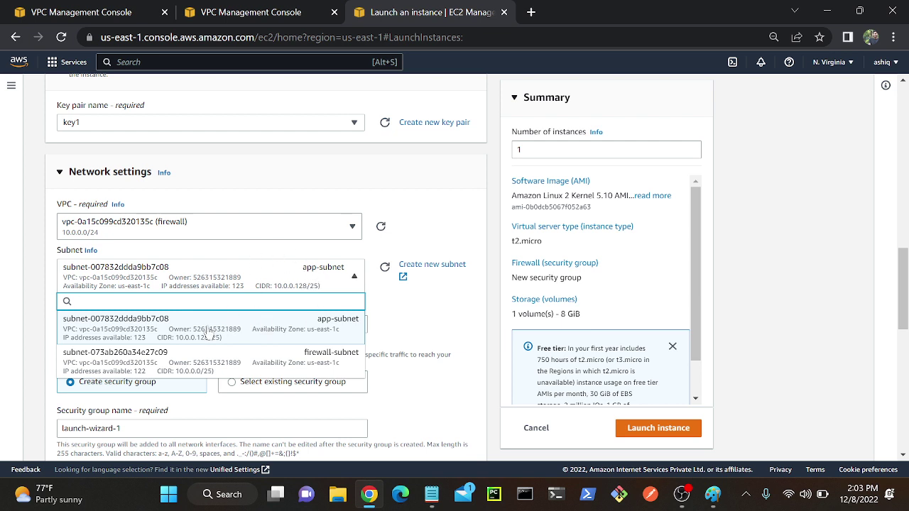
pyautogui.click(274, 331)
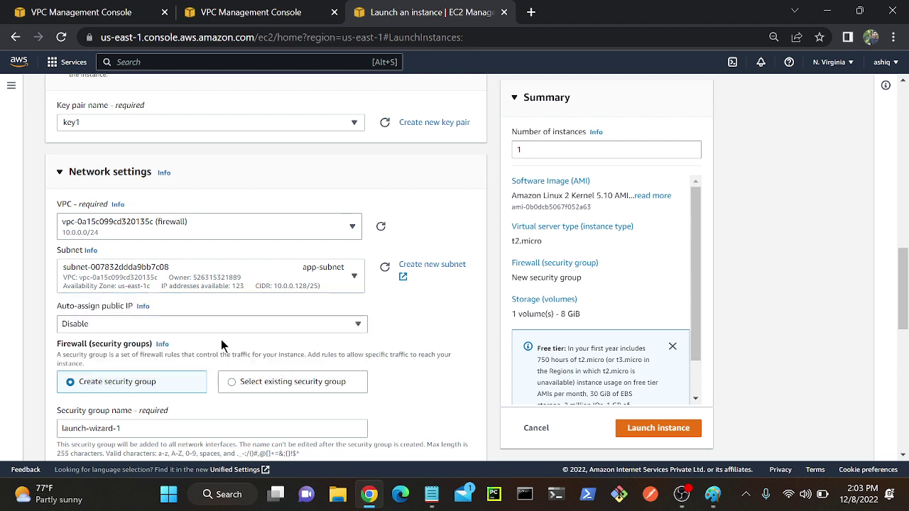
pyautogui.click(76, 326)
pyautogui.click(78, 341)
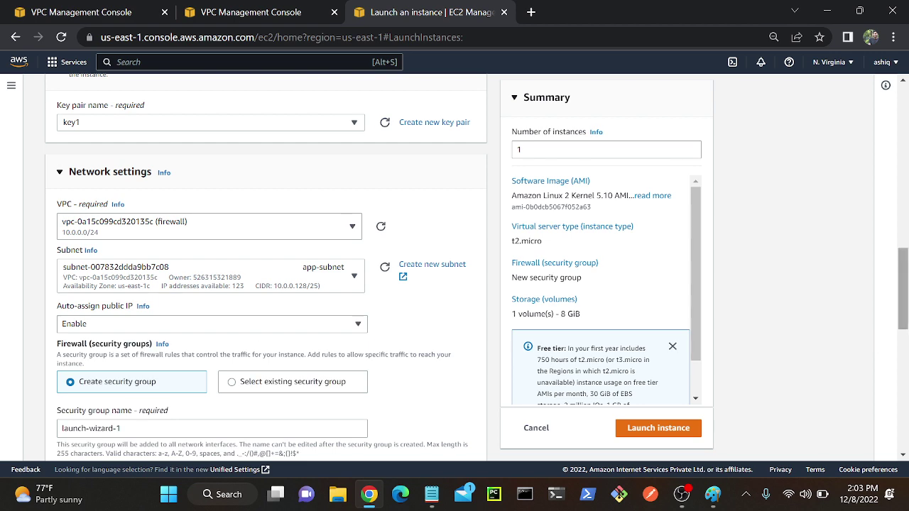
# Step: Set the inbound security group rule's type to All traffic and launch the instance
pyautogui.scroll(-2, 85, 341)
pyautogui.scroll(-5, 270, 284)
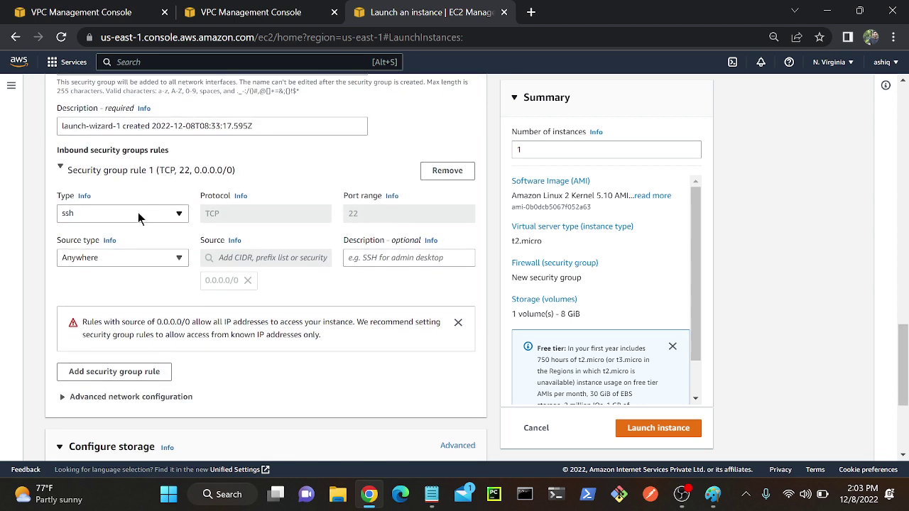
pyautogui.click(142, 215)
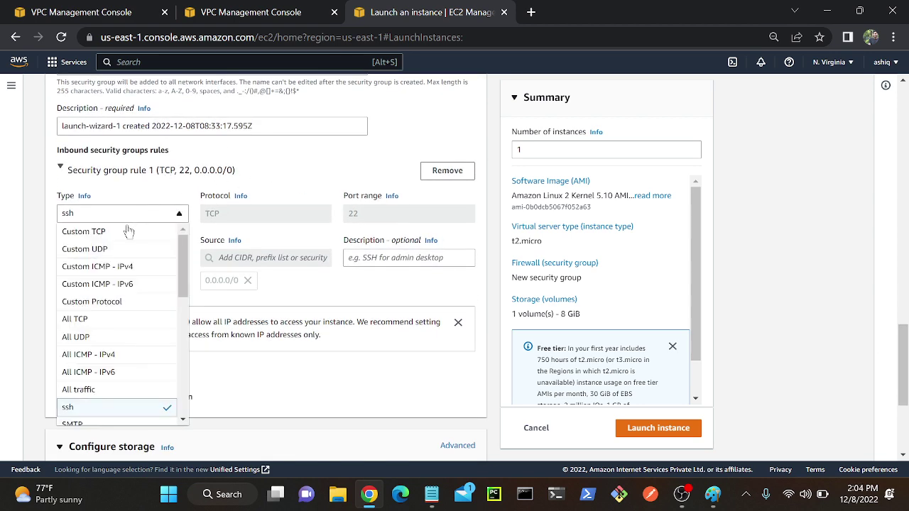
pyautogui.click(100, 389)
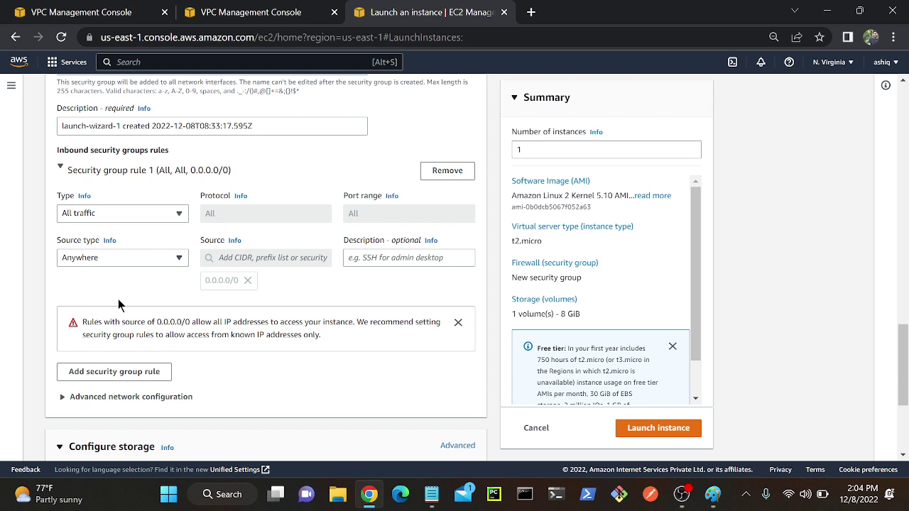
pyautogui.click(643, 431)
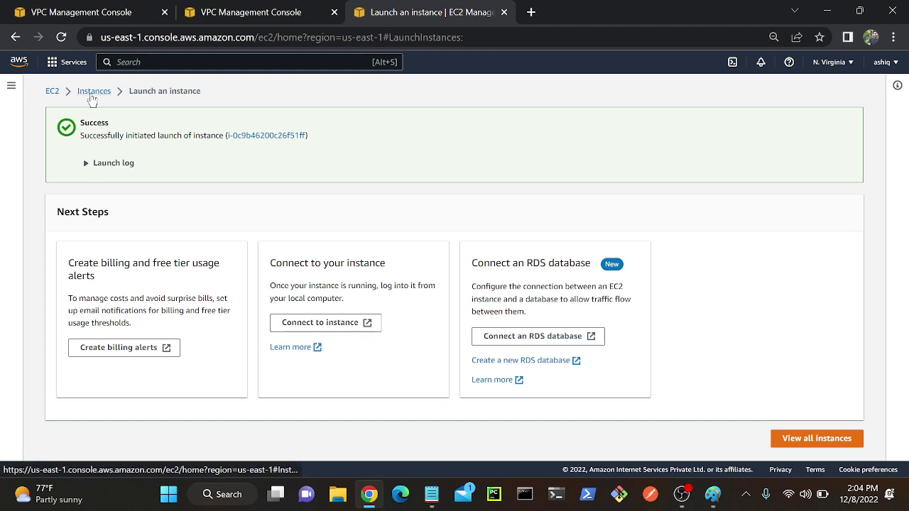
# Step: Go to the instances list and refresh it to check the state of critical-vm
pyautogui.click(94, 91)
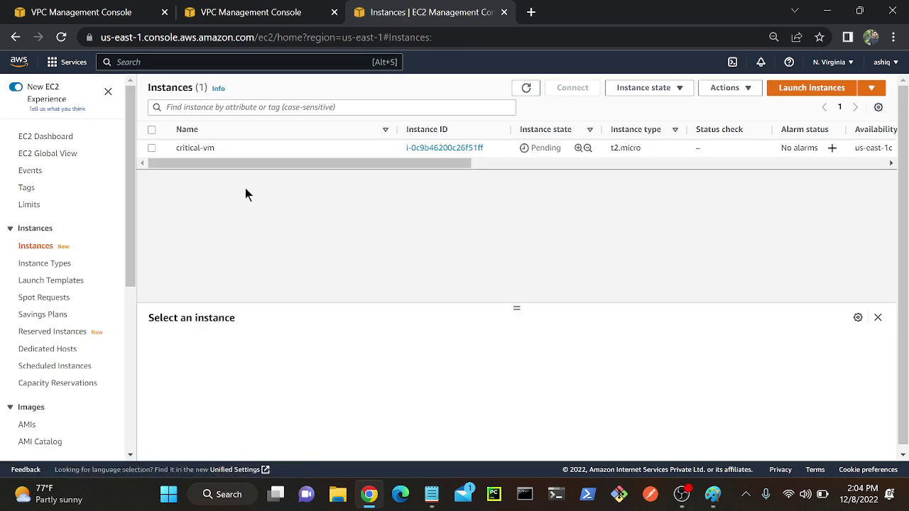
pyautogui.click(288, 151)
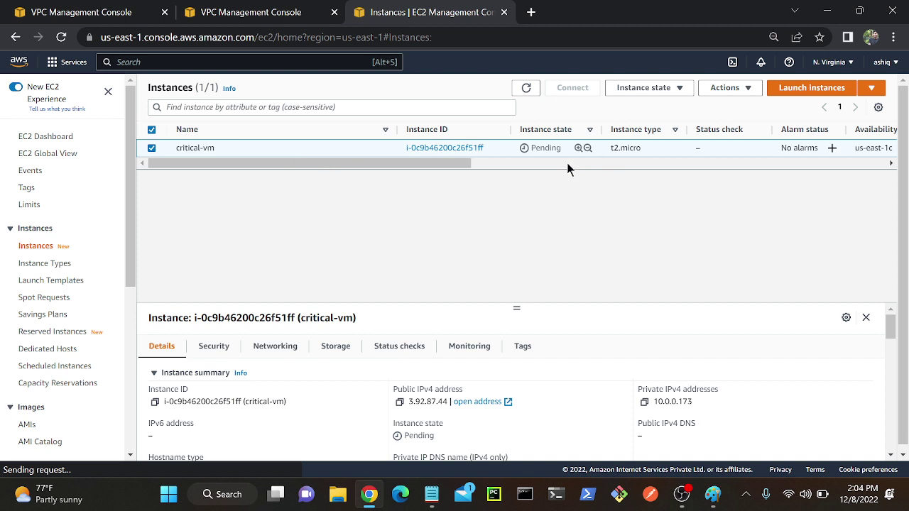
pyautogui.click(521, 89)
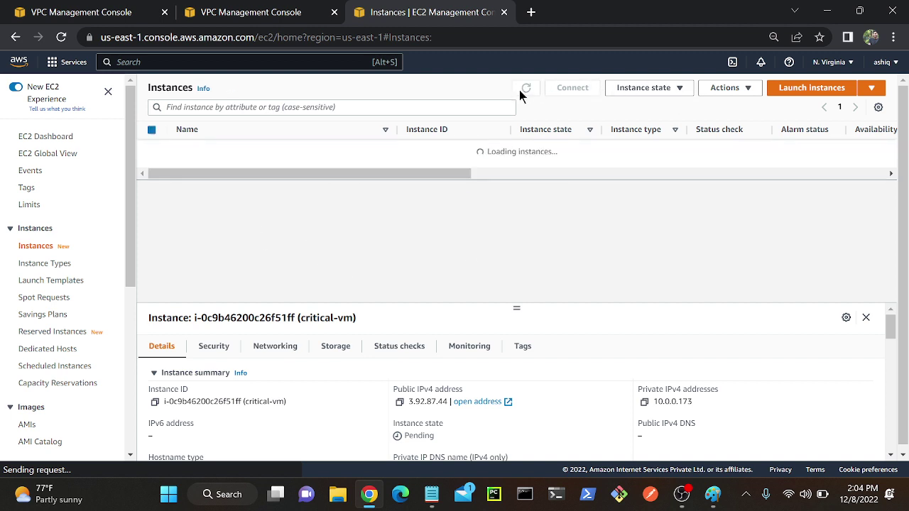
pyautogui.click(521, 90)
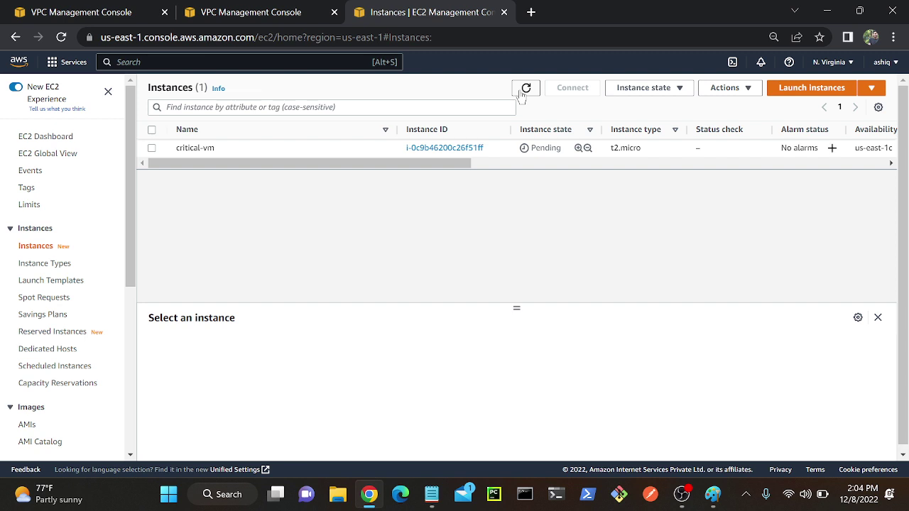
pyautogui.click(525, 88)
pyautogui.click(526, 89)
pyautogui.click(526, 91)
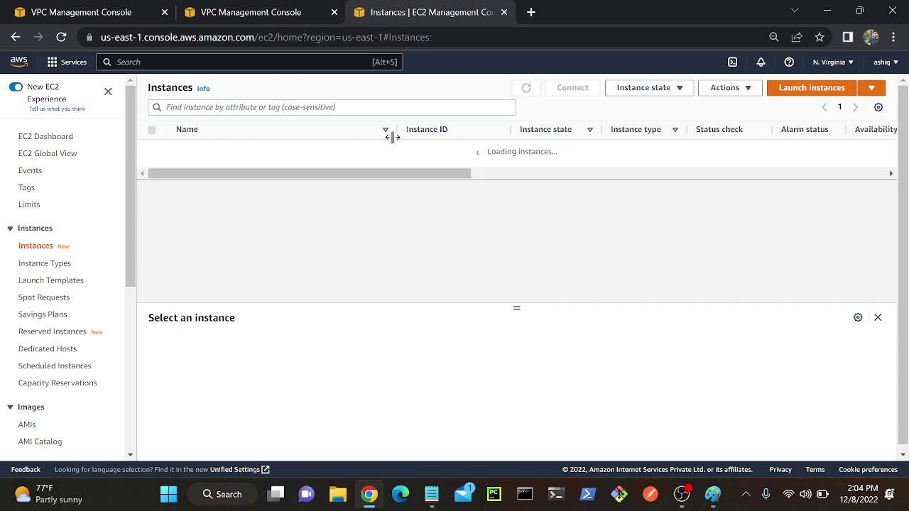
# Step: Connect to the critical-vm instance through EC2 Instance Connect as ec2-user
pyautogui.click(453, 144)
pyautogui.click(566, 91)
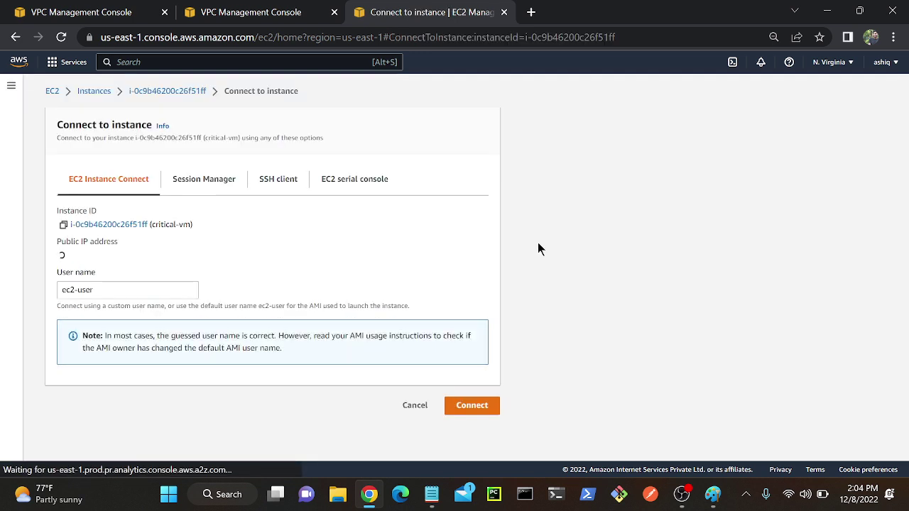
pyautogui.click(480, 407)
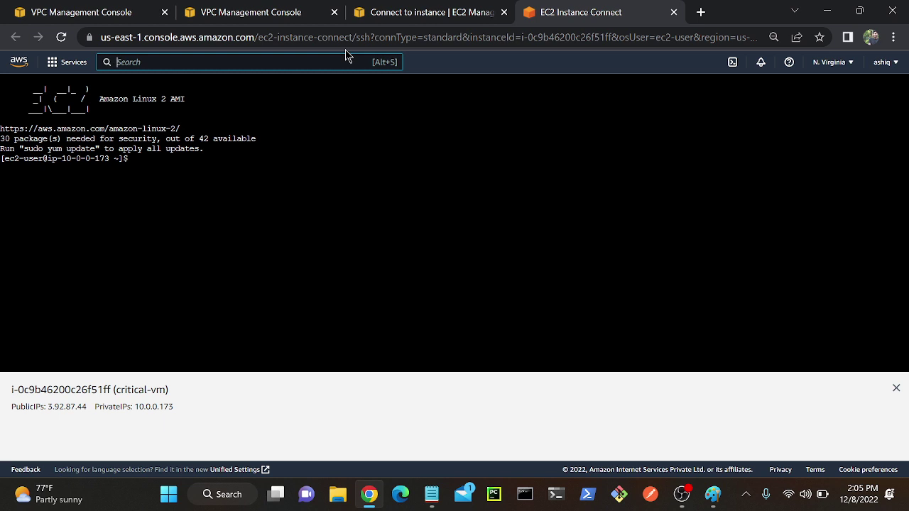
# Step: Switch to the root user in the instance terminal with sudo su and clear the screen
pyautogui.click(483, 260)
pyautogui.tripleClick(483, 260)
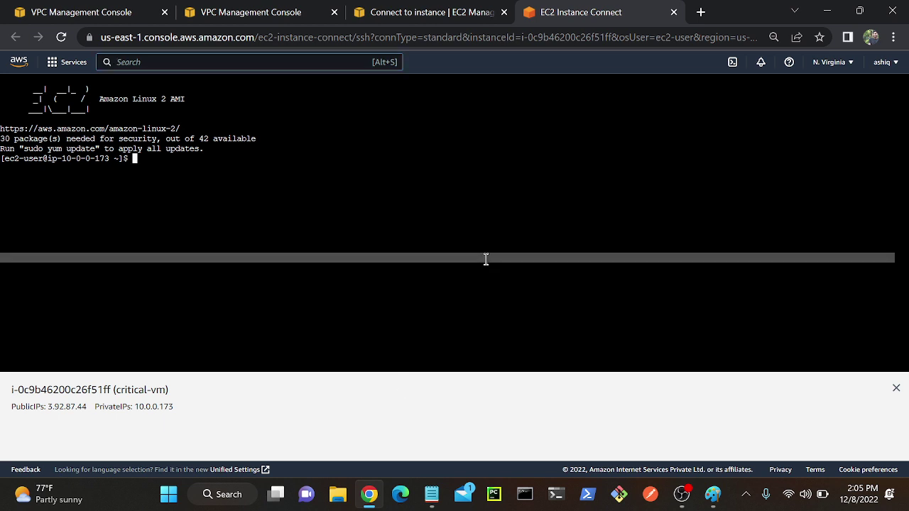
pyautogui.press('Return')
pyautogui.press('Return')
pyautogui.write('sudo su')
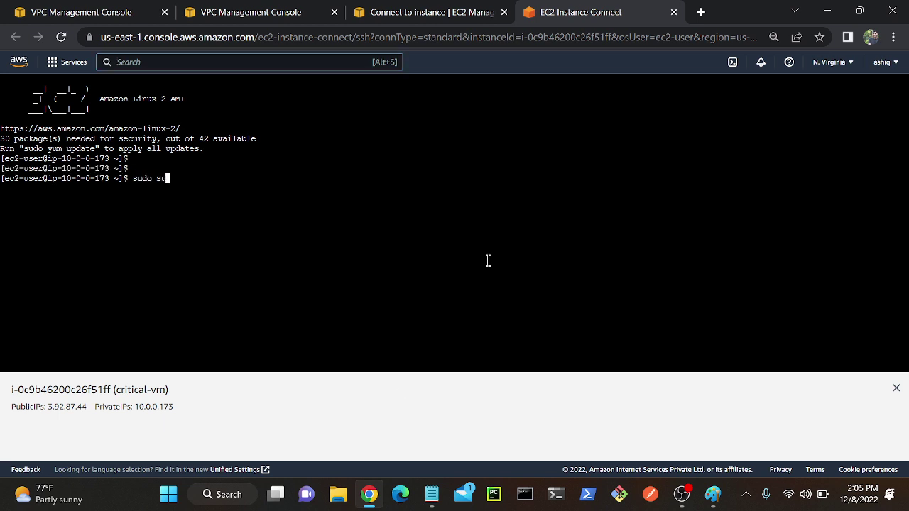
pyautogui.press('Return')
pyautogui.hotkey('ctrl', 'l')
pyautogui.press('Return')
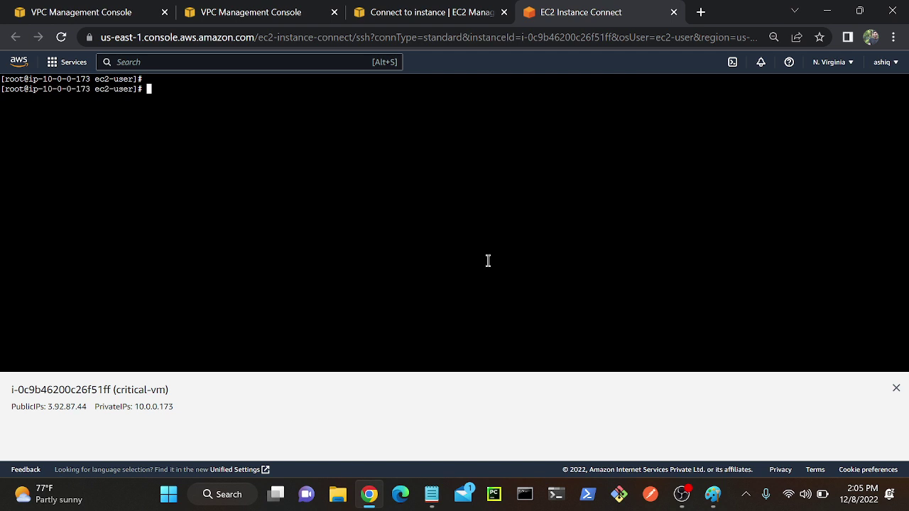
pyautogui.press('Return')
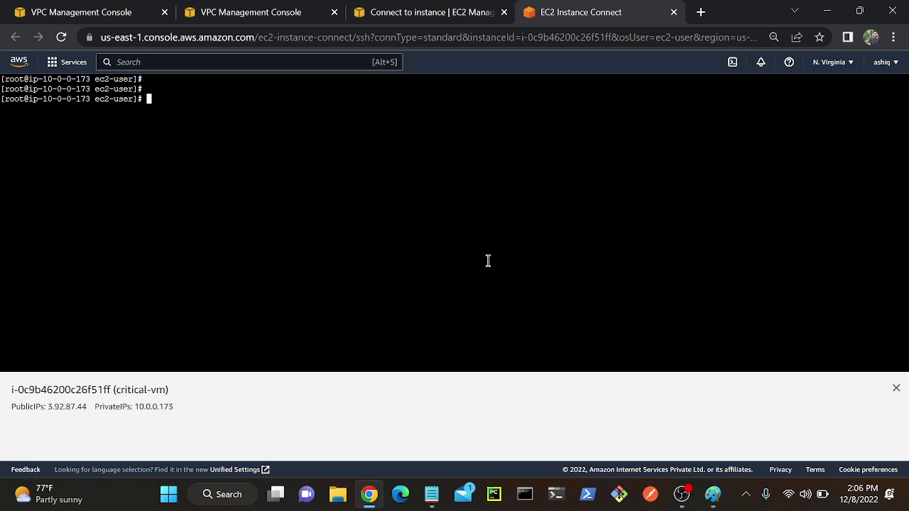
# Step: Install the Apache web server on the instance by running yum install httpd -y
pyautogui.press('Return')
pyautogui.press('Return')
pyautogui.press('Return')
pyautogui.press('Return')
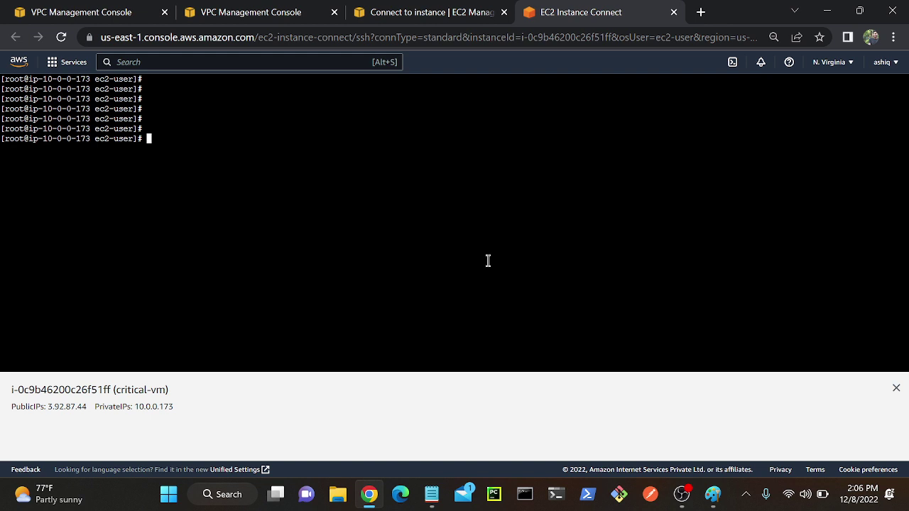
pyautogui.write('yum install httpd -y')
pyautogui.press('Return')
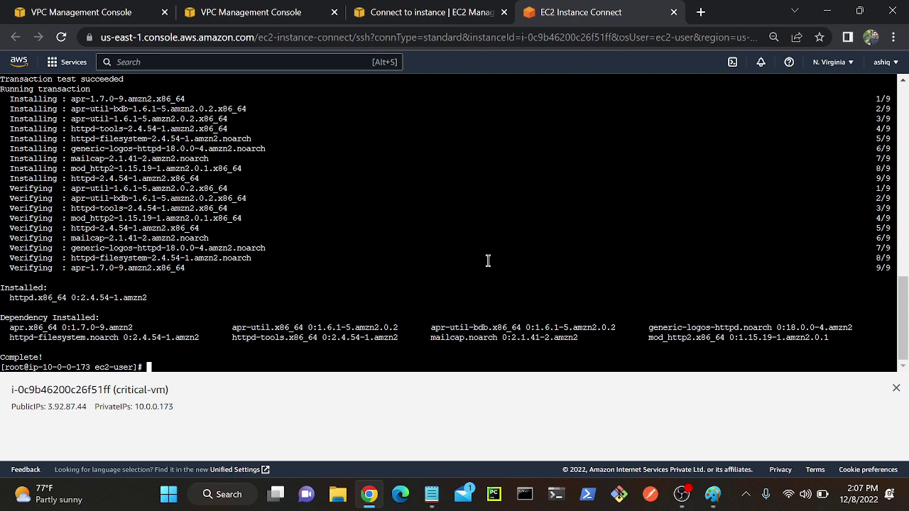
# Step: Start the httpd service with systemctl start httpd and query its state with systemctl status httpd
pyautogui.write('systemctl start httpd')
pyautogui.press('Return')
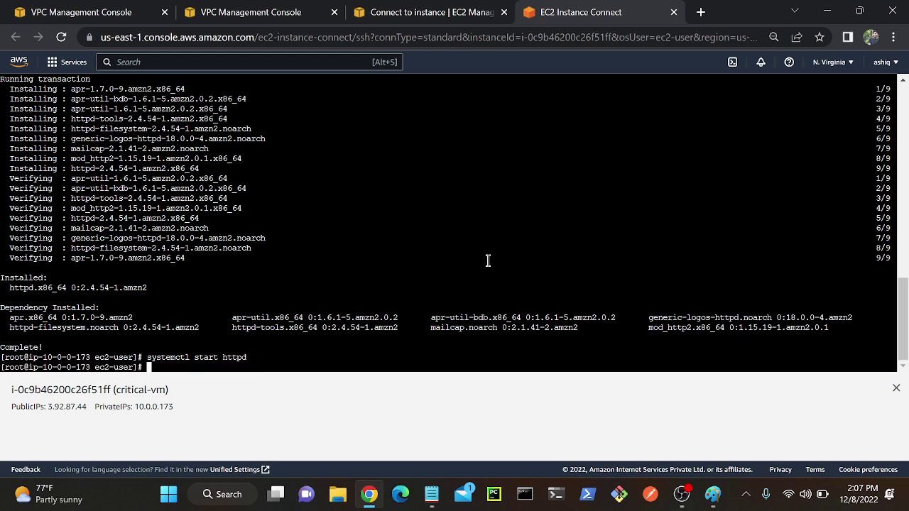
pyautogui.press('Up')
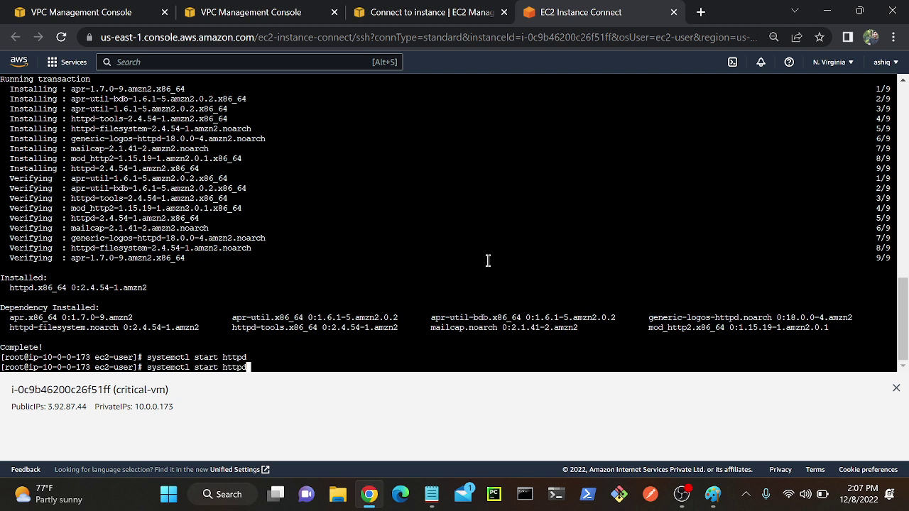
pyautogui.press('Left')
pyautogui.press('Left')
pyautogui.press('Left')
pyautogui.press('Left')
pyautogui.press('Left')
pyautogui.press('Left')
pyautogui.press('BackSpace')
pyautogui.press('BackSpace')
pyautogui.press('BackSpace')
pyautogui.press('BackSpace')
pyautogui.write('atus')
pyautogui.press('Return')
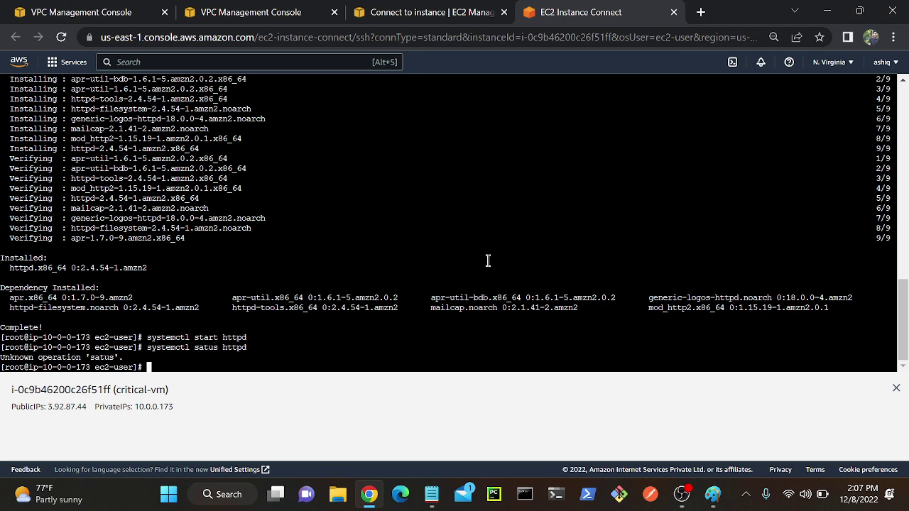
pyautogui.press('Up')
pyautogui.press('Left')
pyautogui.press('Left')
pyautogui.press('Left')
pyautogui.press('Left')
pyautogui.press('Left')
pyautogui.press('Left')
pyautogui.press('Left')
pyautogui.press('Left')
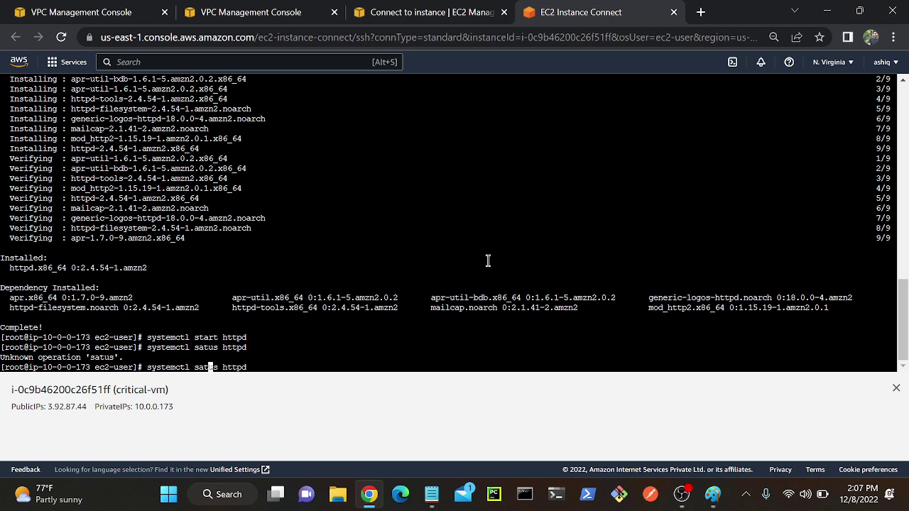
pyautogui.press('Left')
pyautogui.press('Left')
pyautogui.write('t')
pyautogui.press('Return')
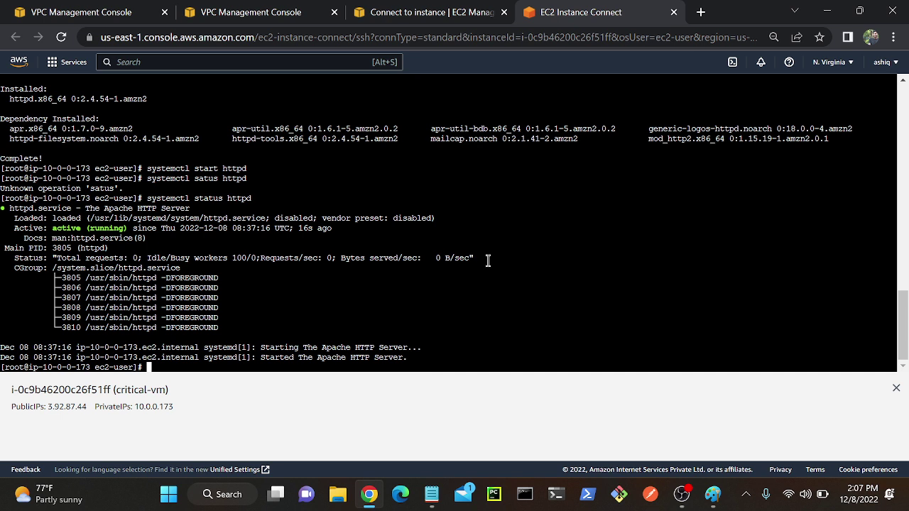
# Step: Copy critical-vm's public IP from the connection page and open 3.92.87.44 in two Microsoft Edge tabs
pyautogui.doubleClick(78, 407)
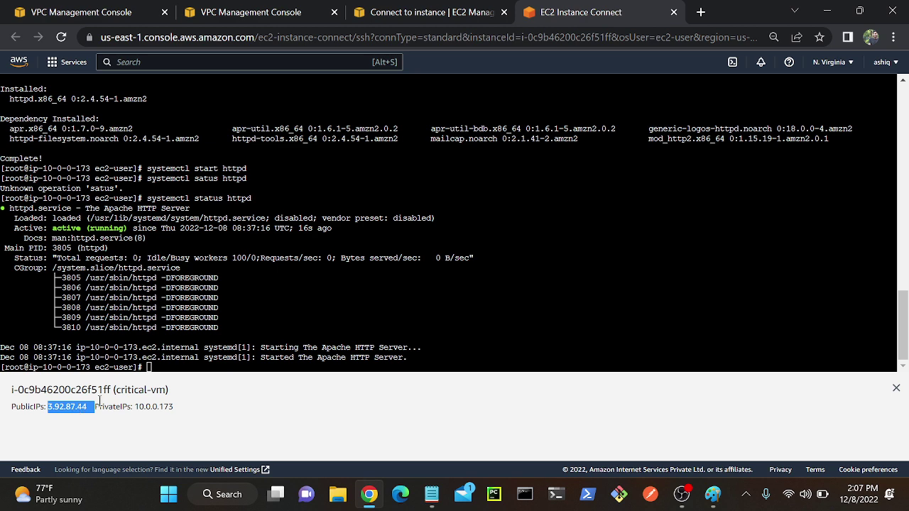
pyautogui.click(400, 494)
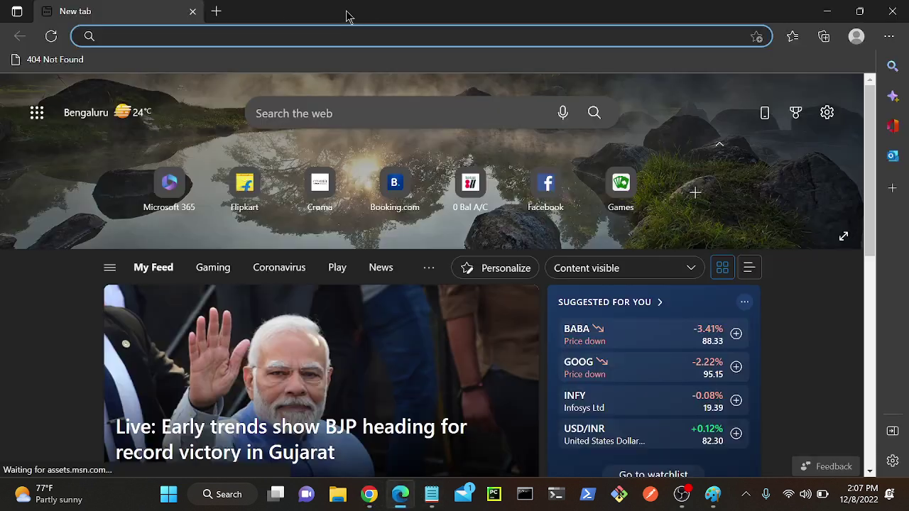
pyautogui.write('3.92.87.44')
pyautogui.press('Return')
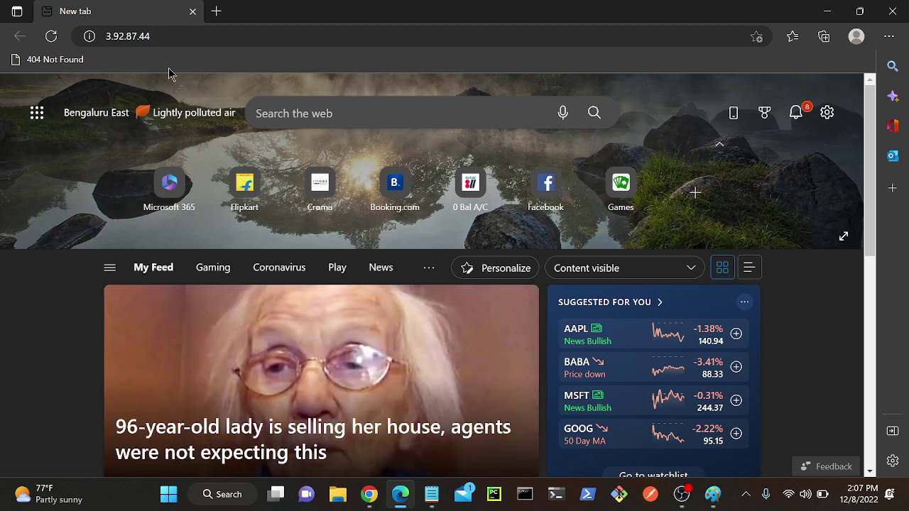
pyautogui.click(217, 12)
pyautogui.write('3.92.87.44')
pyautogui.press('Return')
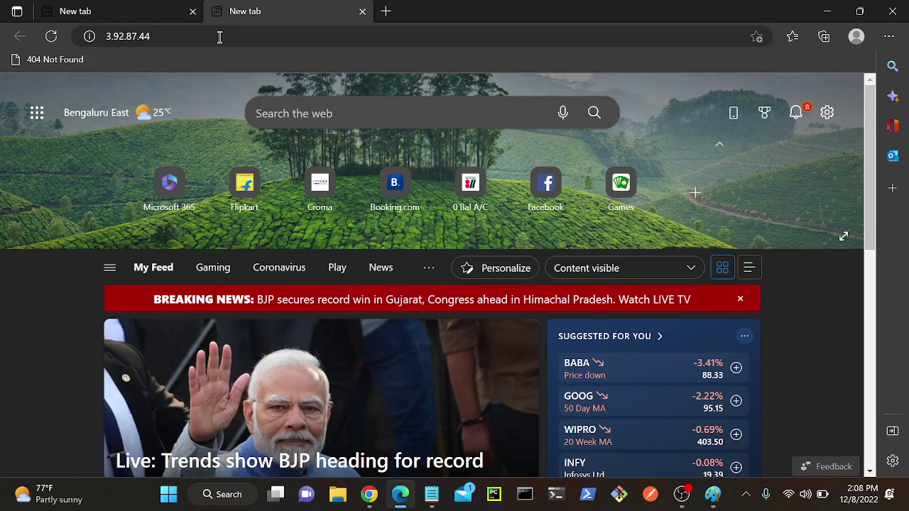
pyautogui.click(120, 13)
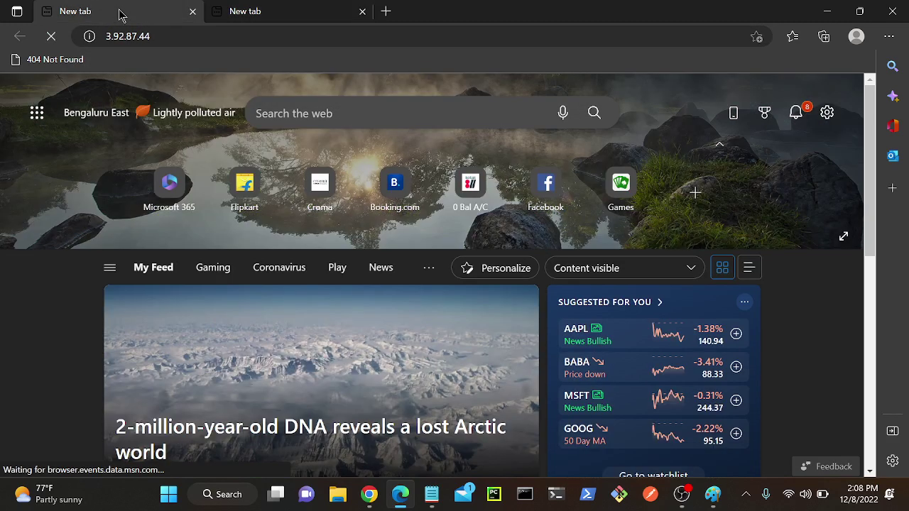
pyautogui.moveTo(288, 14)
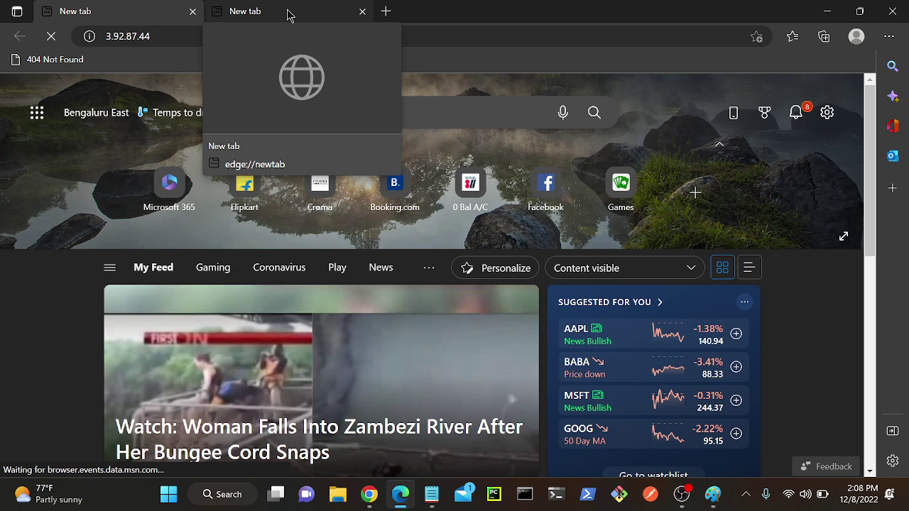
# Step: Return to Chrome, open the Website-Ping bookmark in a new tab and run an HTTP check on 3.92.87.44
pyautogui.hotkey('alt', 'Tab')
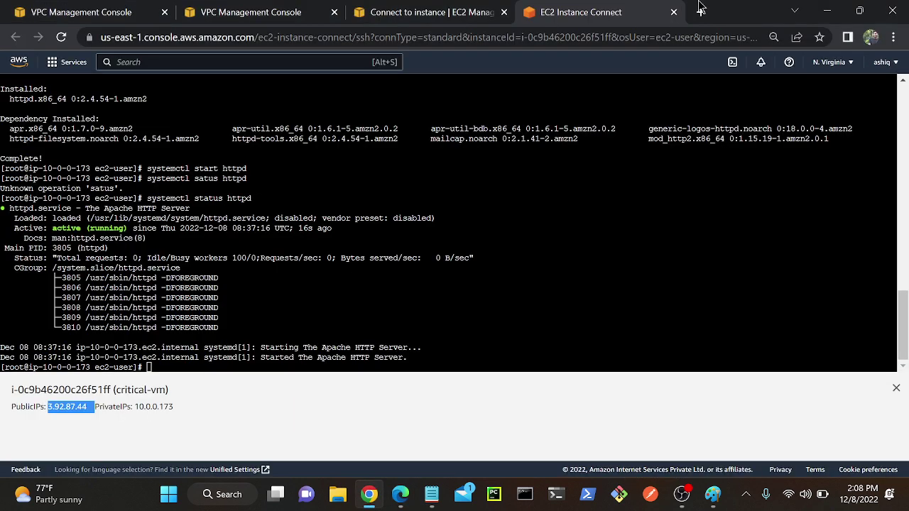
pyautogui.click(701, 11)
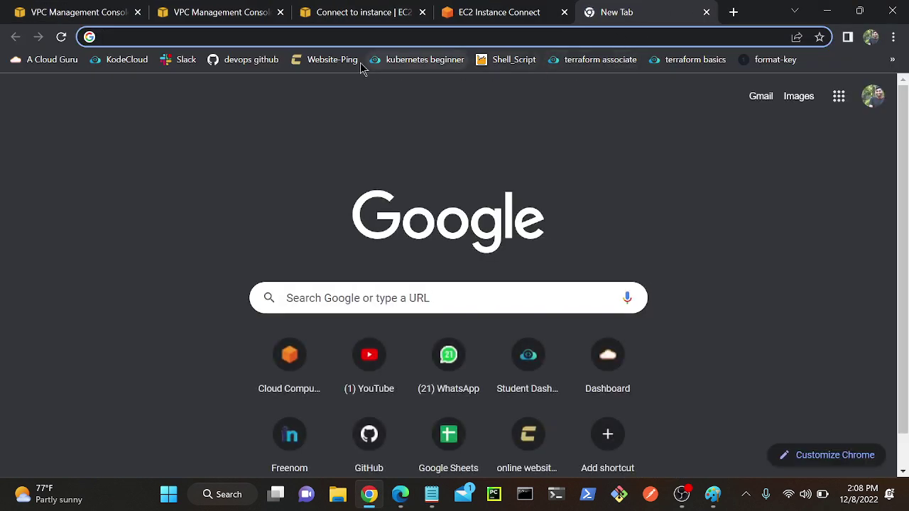
pyautogui.click(334, 60)
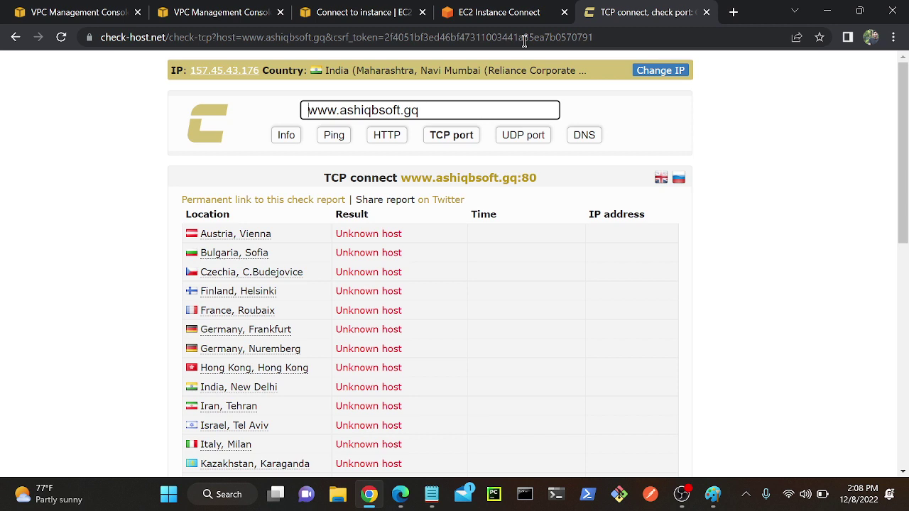
pyautogui.moveTo(454, 111); pyautogui.dragTo(123, 118)
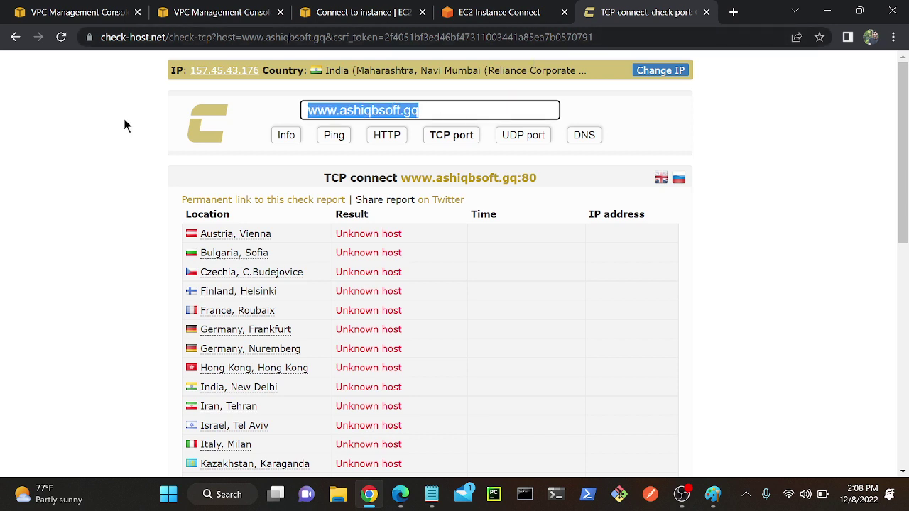
pyautogui.write('3.92.87.44')
pyautogui.click(377, 137)
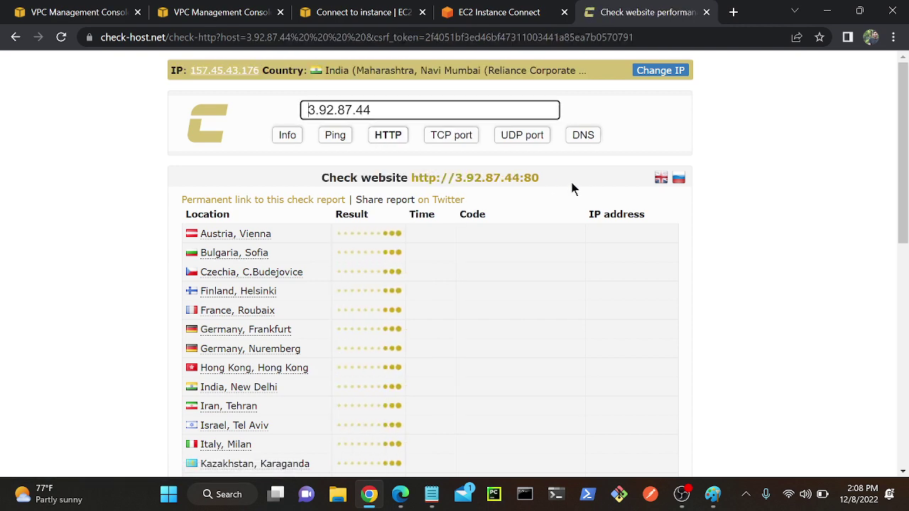
pyautogui.scroll(-4, 593, 199)
pyautogui.scroll(2, 737, 226)
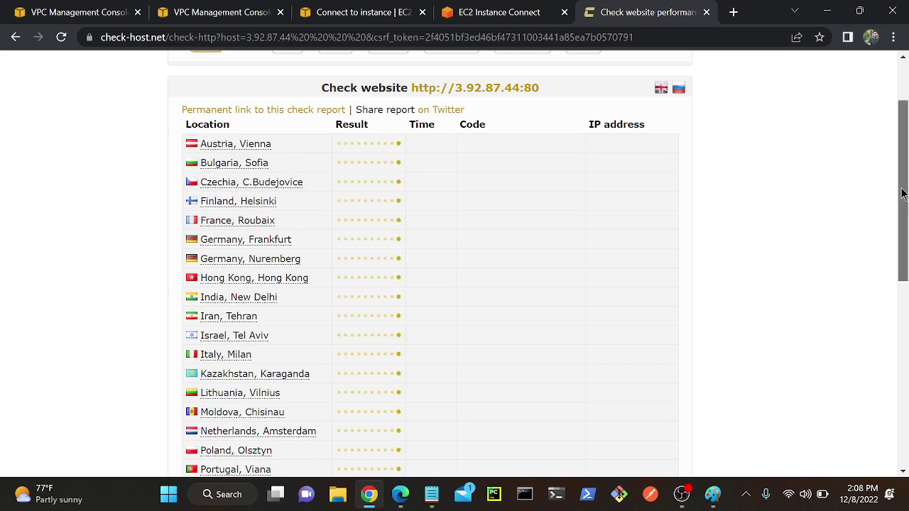
pyautogui.moveTo(904, 192); pyautogui.dragTo(904, 155)
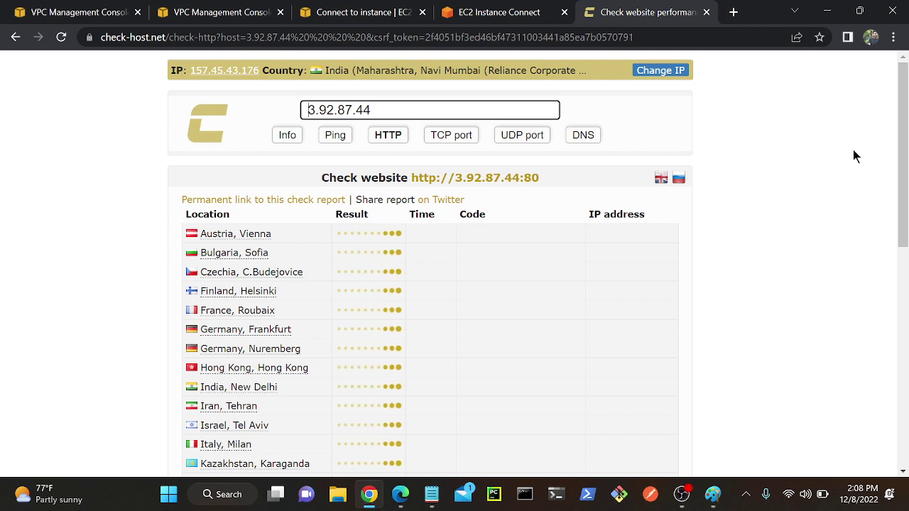
# Step: Request 3.92.87.44 again in Microsoft Edge's second tab and review the HTTP check's results in Chrome
pyautogui.click(400, 494)
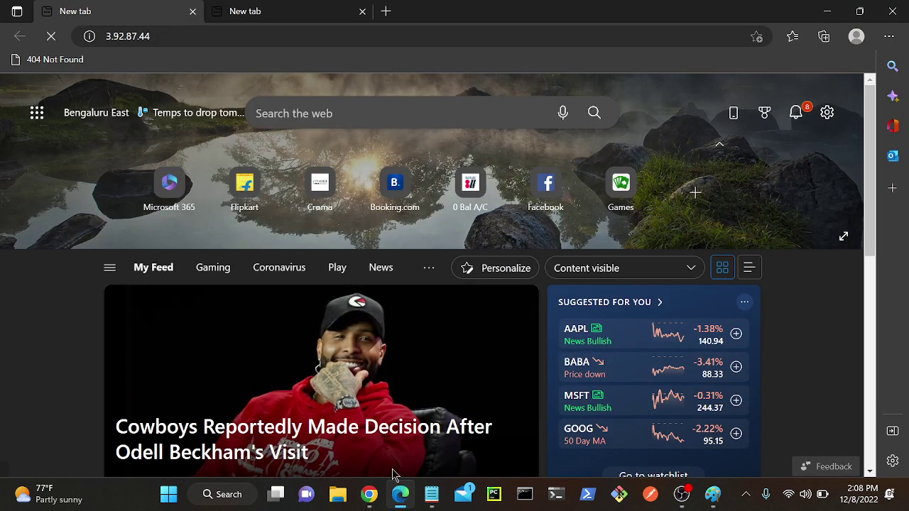
pyautogui.click(249, 12)
pyautogui.click(153, 36)
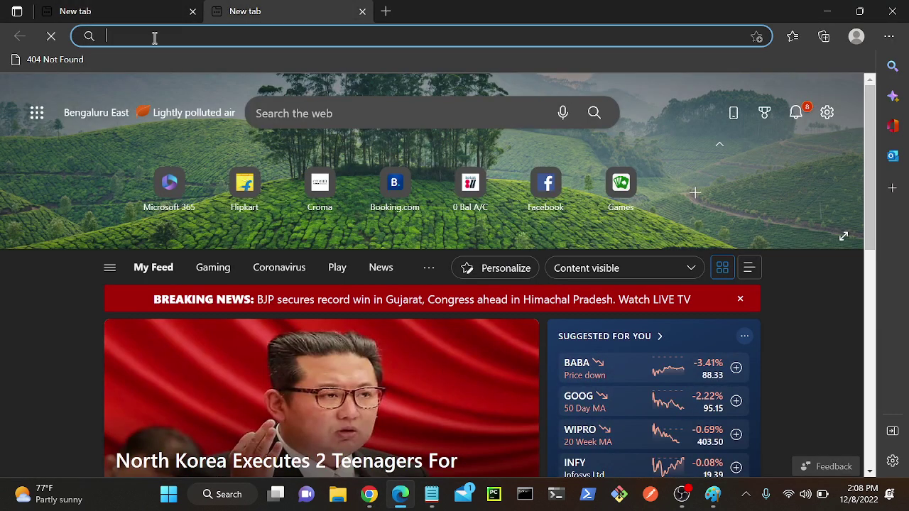
pyautogui.write('3.92.87.44')
pyautogui.press('Return')
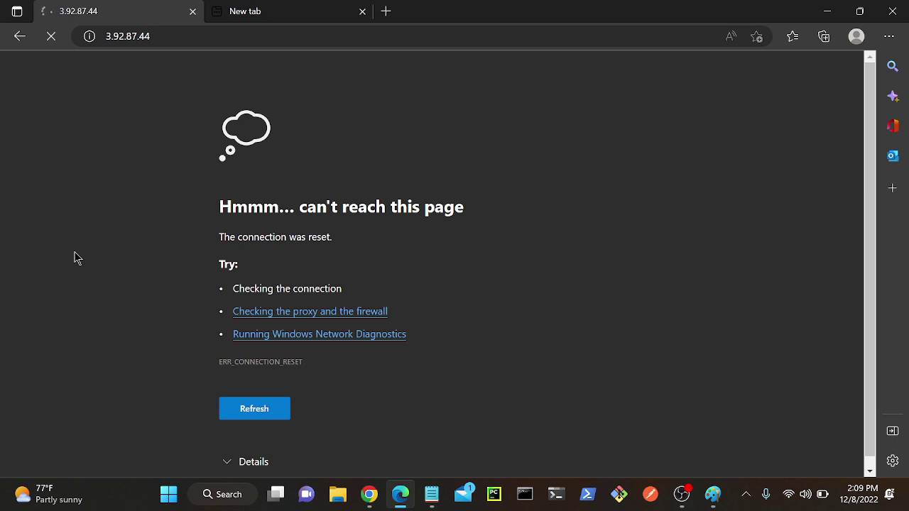
pyautogui.click(369, 494)
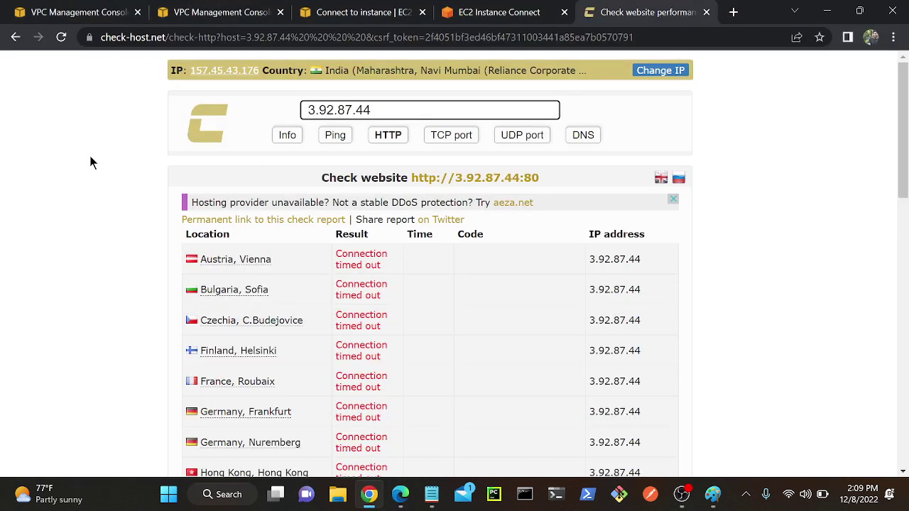
# Step: Open the test-firewall stateful rule group through network-firewall's myrules policy in the VPC console and go to its rules
pyautogui.click(79, 14)
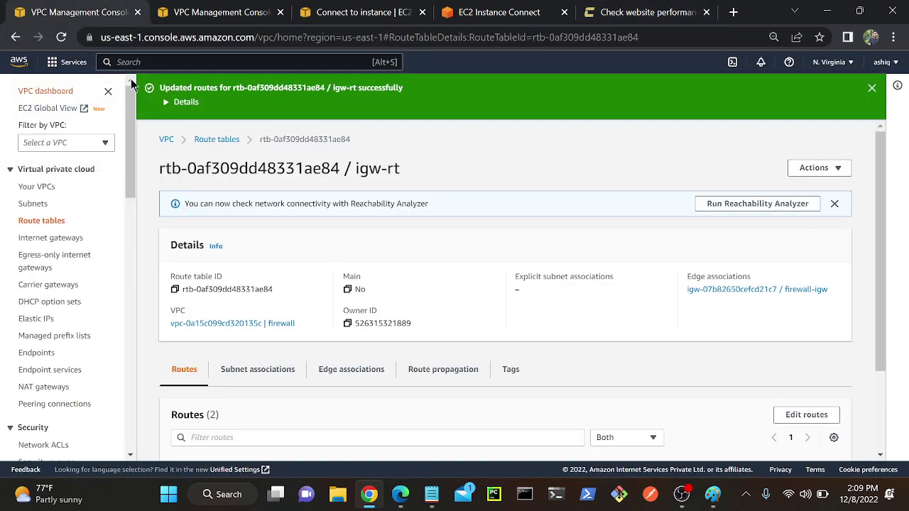
pyautogui.moveTo(129, 152); pyautogui.dragTo(123, 287)
pyautogui.click(35, 168)
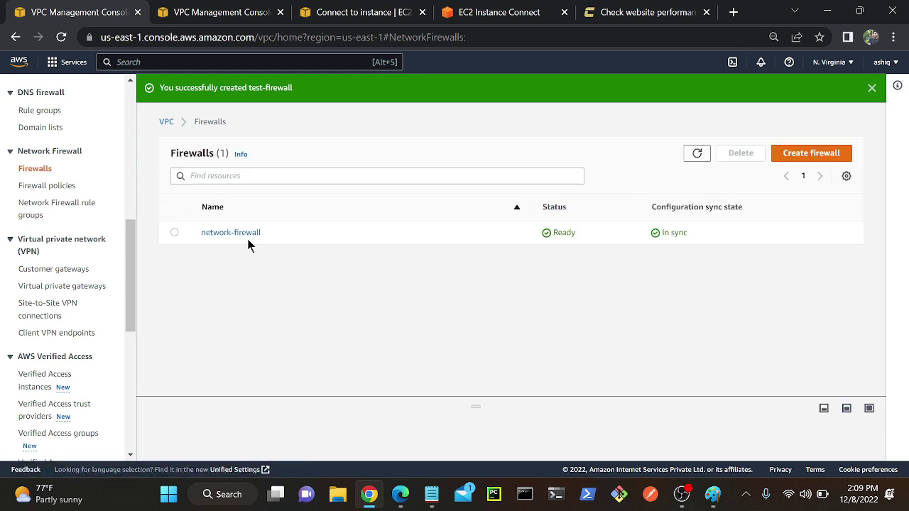
pyautogui.click(220, 233)
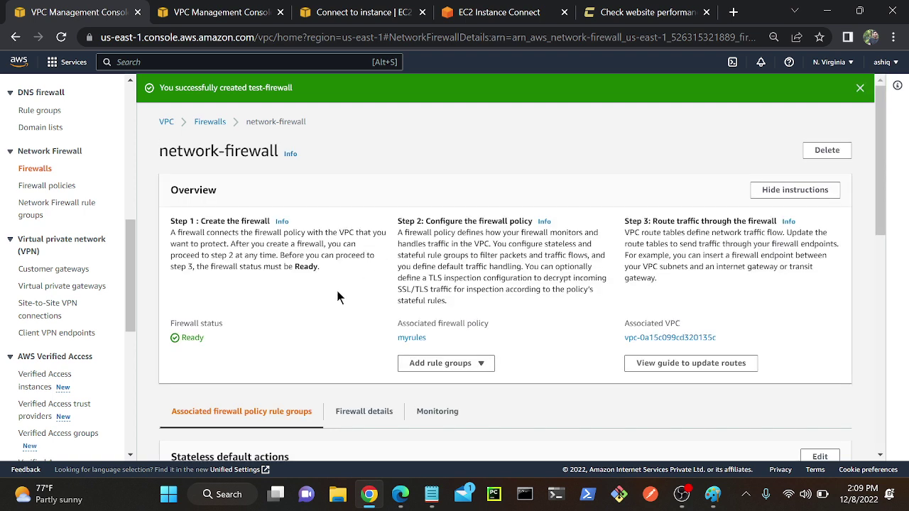
pyautogui.click(408, 339)
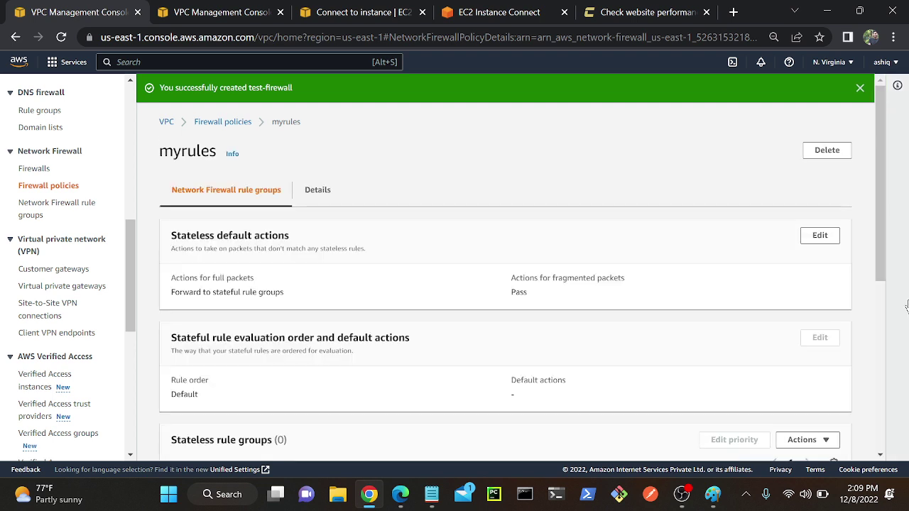
pyautogui.moveTo(880, 197); pyautogui.dragTo(879, 392)
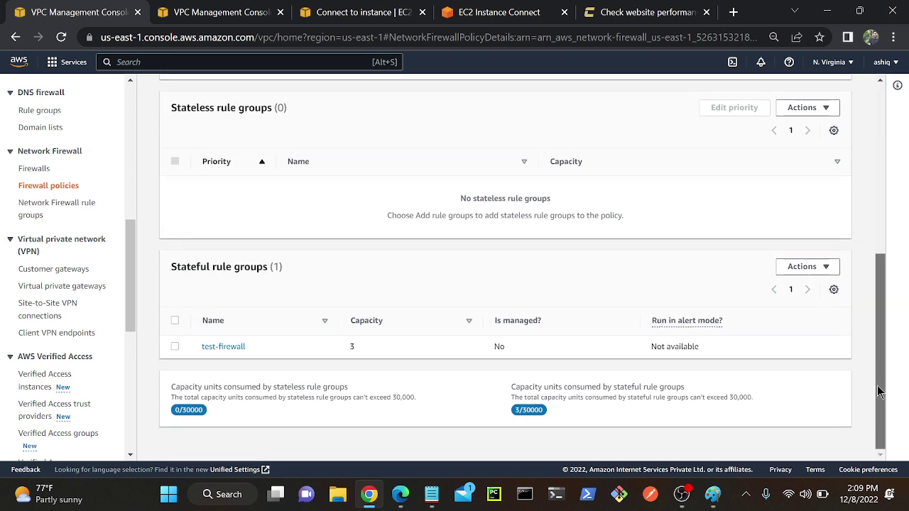
pyautogui.click(217, 347)
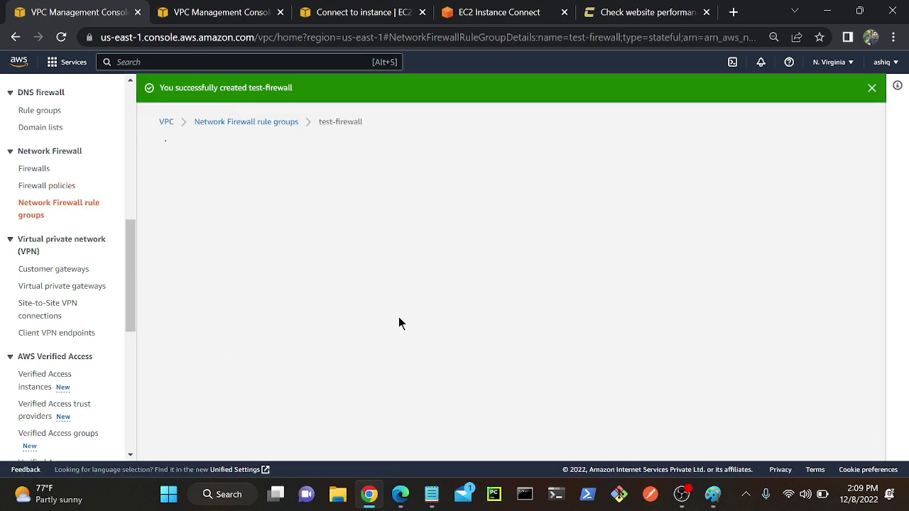
pyautogui.moveTo(879, 145); pyautogui.dragTo(878, 266)
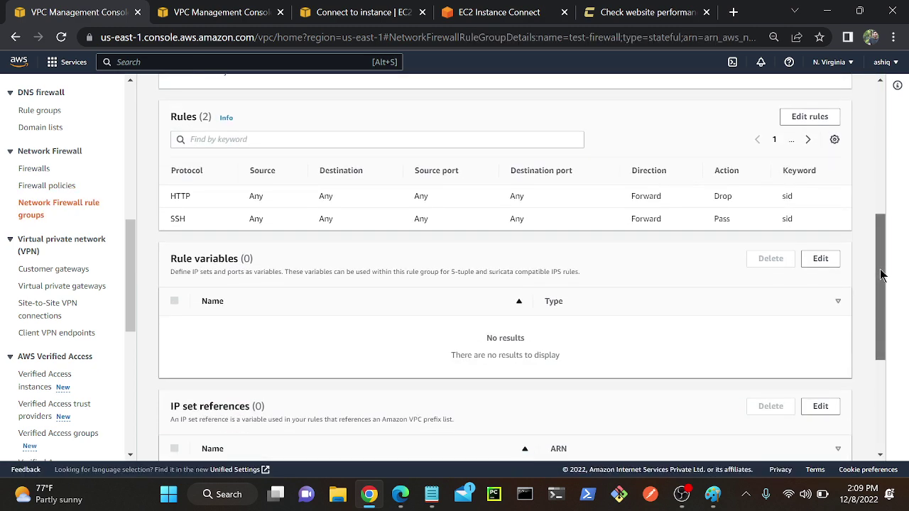
# Step: Set the HTTP rule's action to Pass in the test-firewall rule group and save the rule group
pyautogui.click(804, 116)
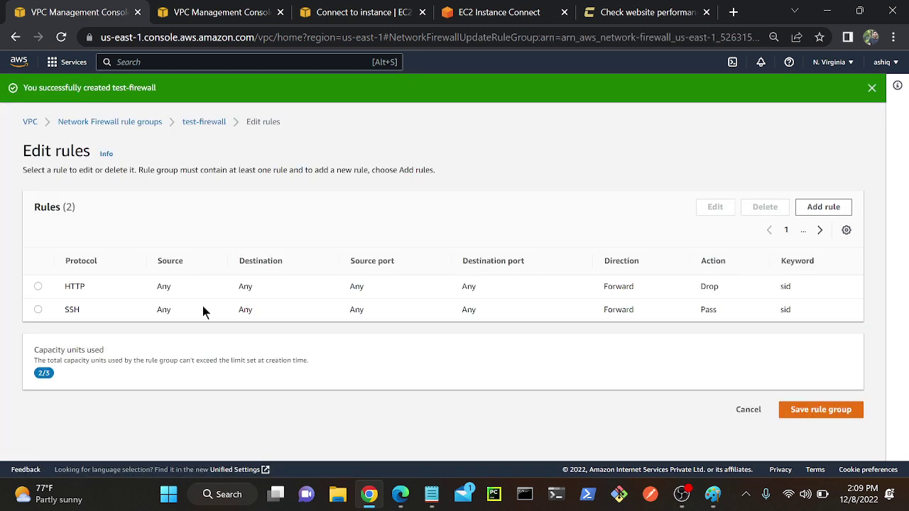
pyautogui.click(39, 287)
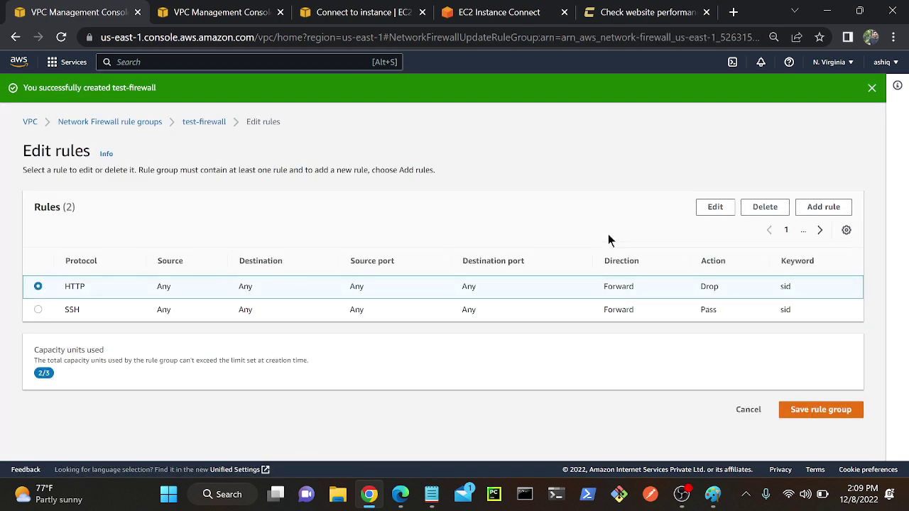
pyautogui.click(715, 207)
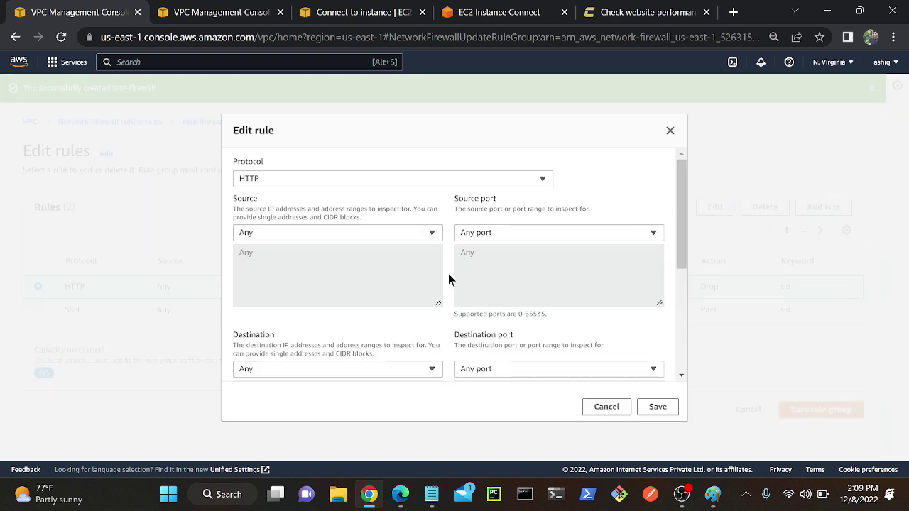
pyautogui.moveTo(684, 217); pyautogui.dragTo(681, 338)
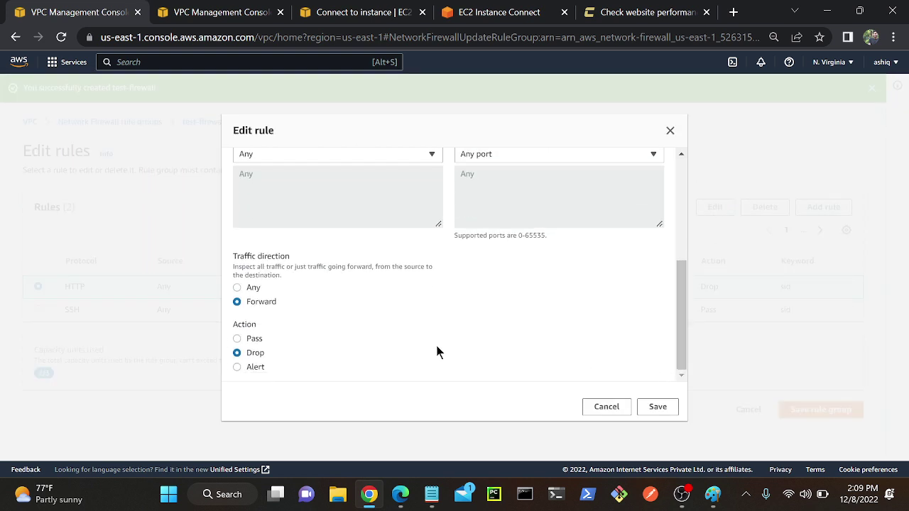
pyautogui.click(239, 338)
pyautogui.click(650, 406)
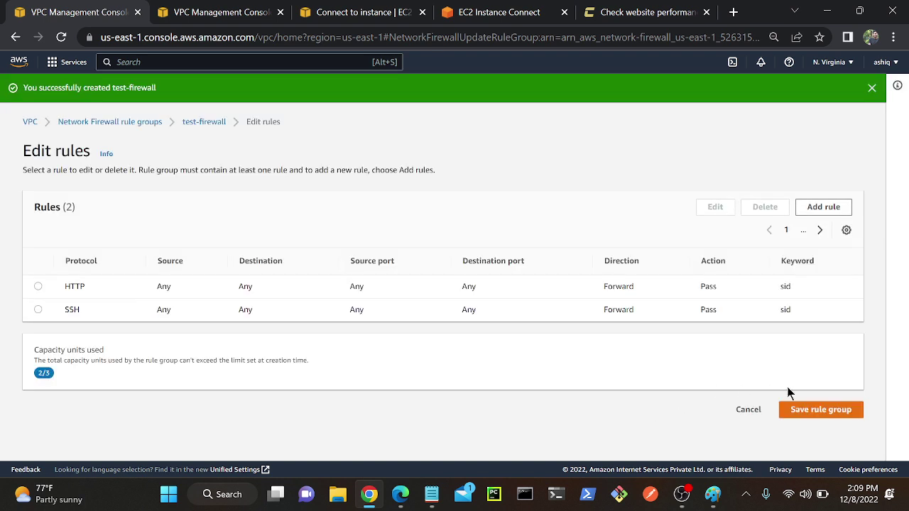
pyautogui.click(795, 409)
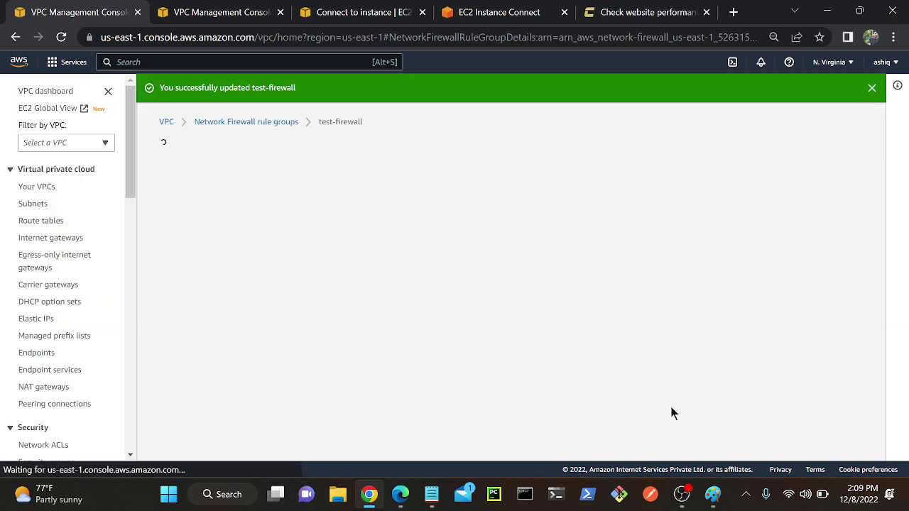
# Step: Switch to Microsoft Edge and check the web page served at 3.92.87.44
pyautogui.click(399, 495)
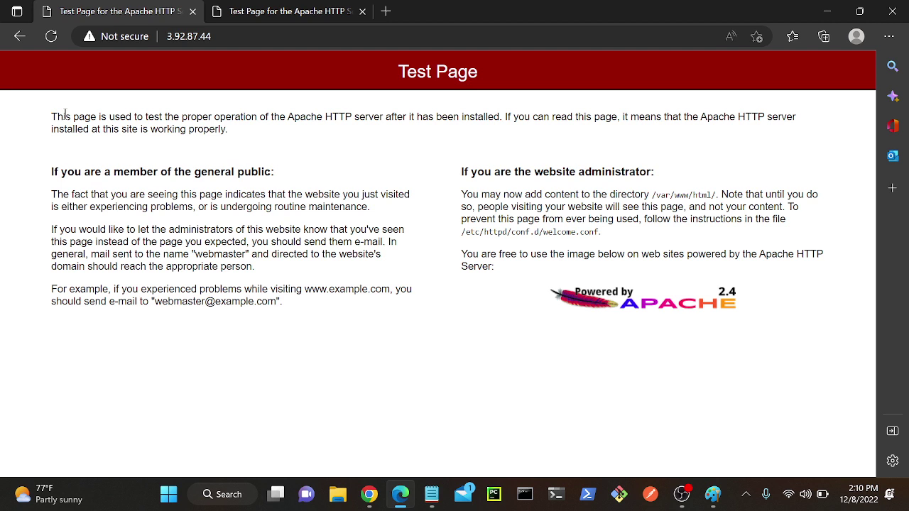
pyautogui.click(682, 494)
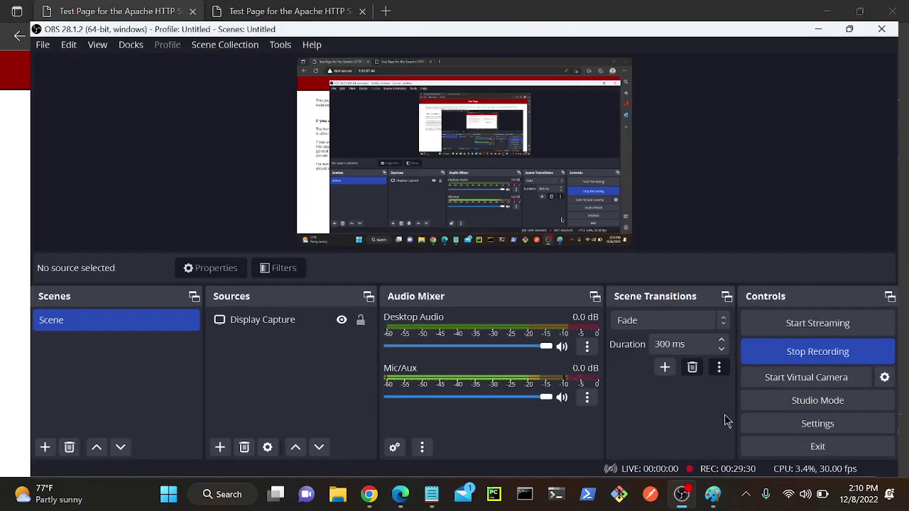